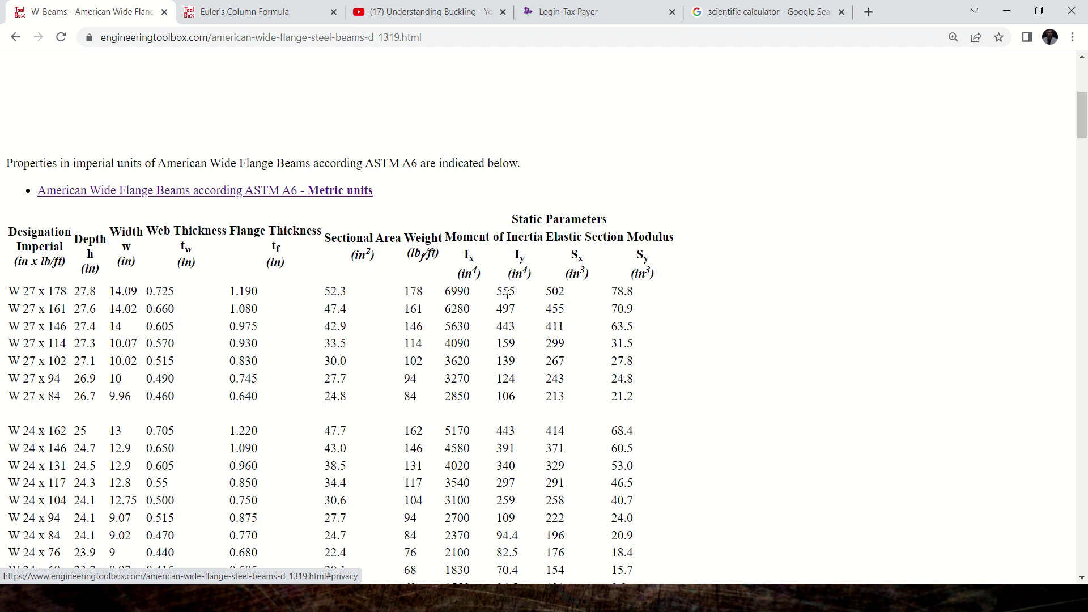
Step: Check the Problem Statement slide for the W27 x 178 beam and switch to the beam buckling project in Workbench
key(alt+Tab)
key(alt+Tab)
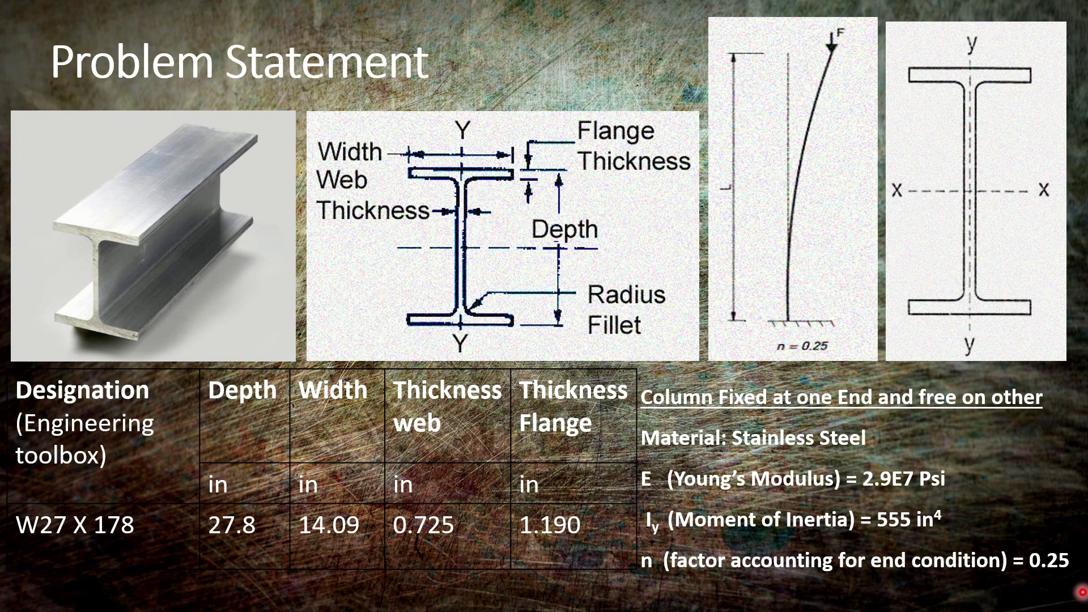
key(alt+Tab)
key(alt+Tab)
key(alt+Tab)
key(alt+Tab)
key(alt+Tab)
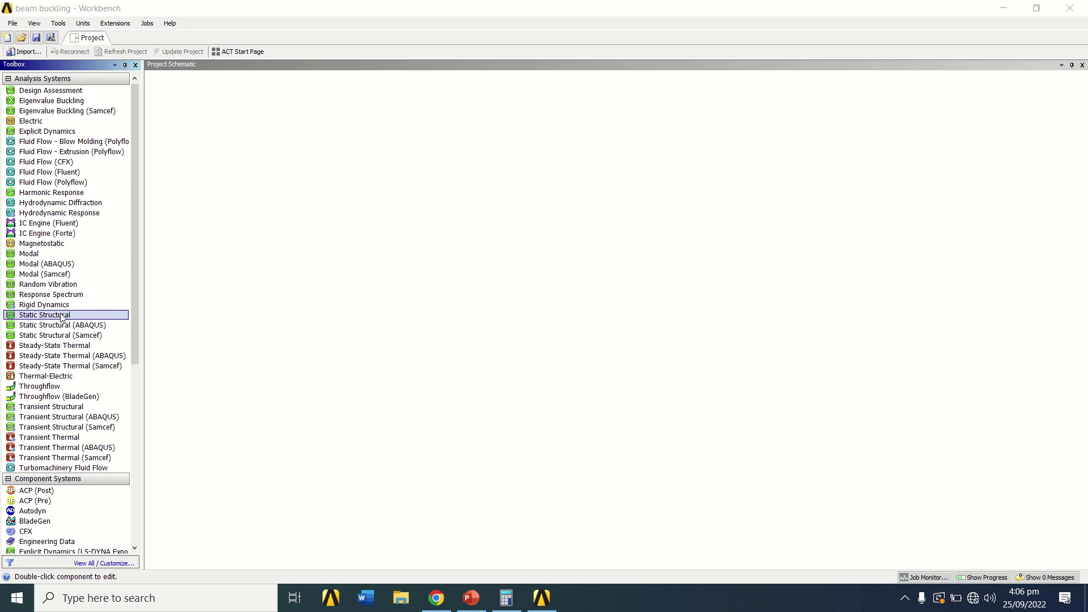
Step: Add a Static Structural system and a linked Eigenvalue Buckling system, feeding the static Solution into the buckling Setup
drag(61, 316, 200, 133)
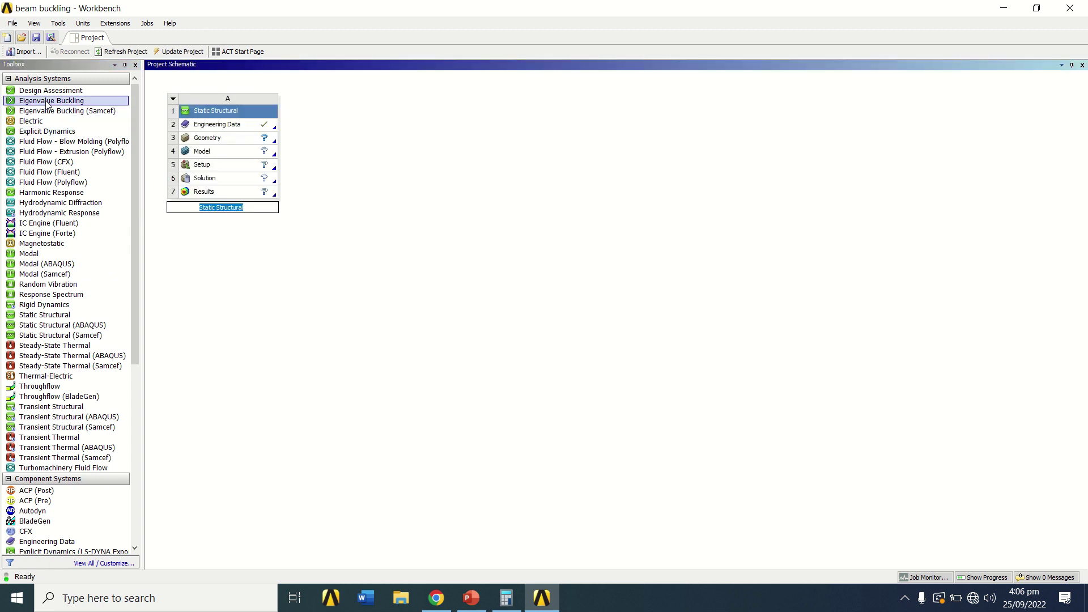
drag(48, 102, 229, 153)
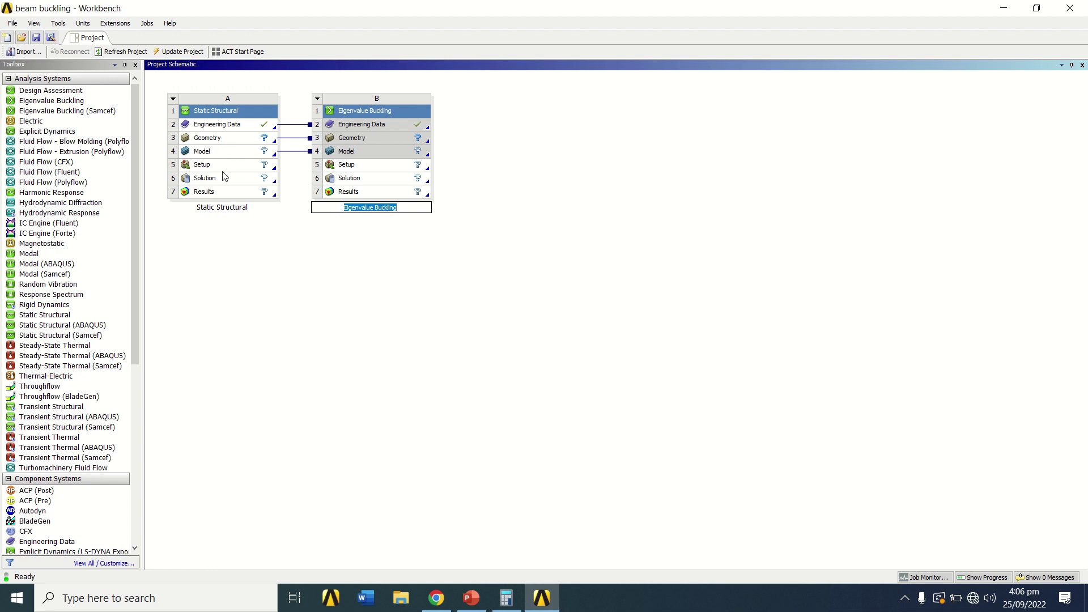
drag(220, 182, 338, 167)
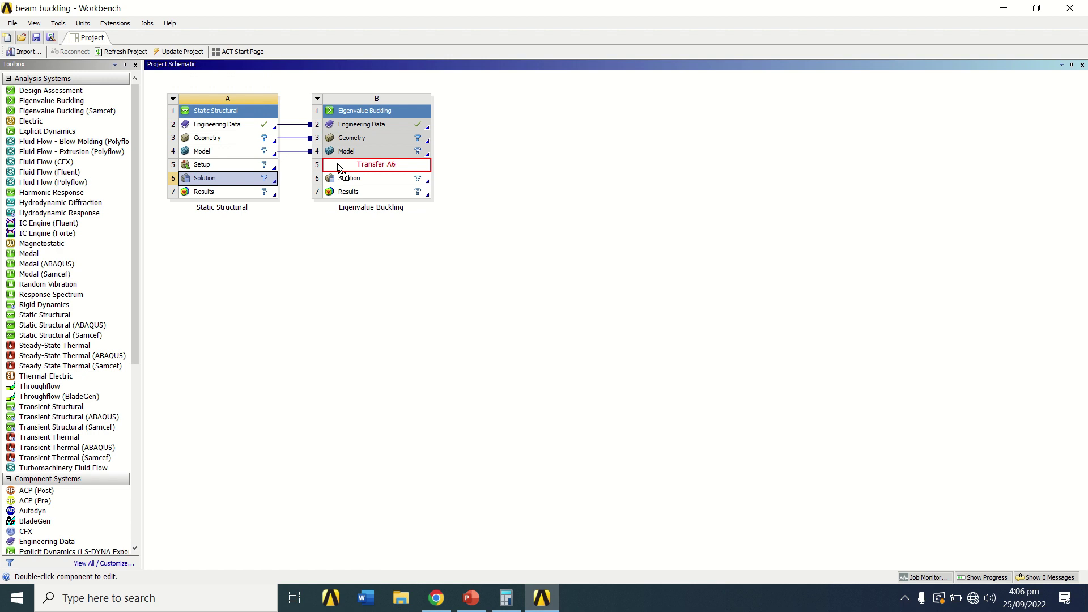
drag(338, 167, 339, 167)
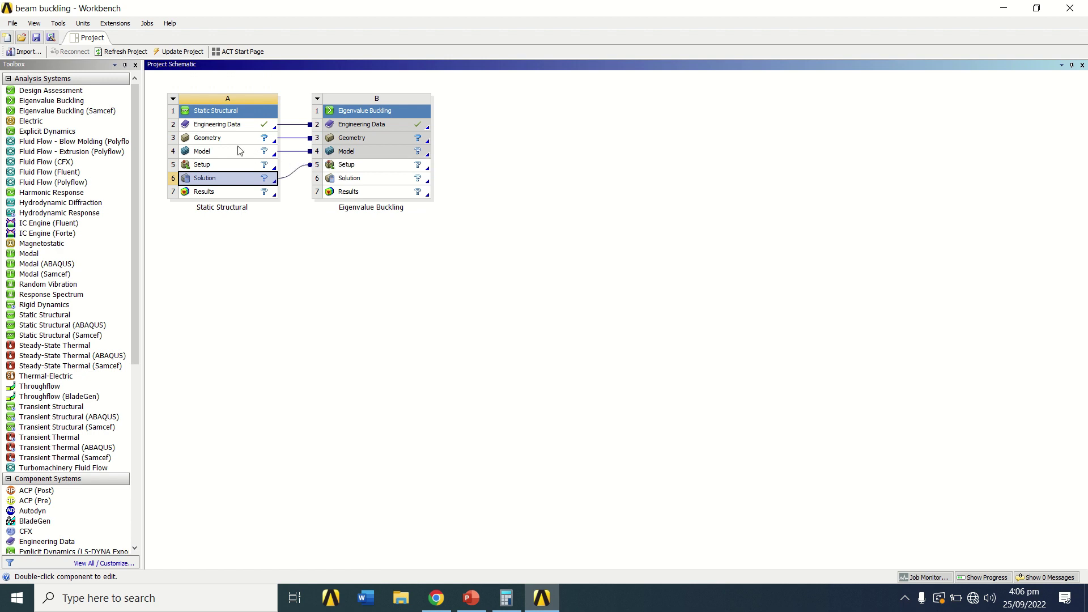
Step: Check Structural Steel's Young's modulus in Engineering Data with the units set to U.S. Customary (lbm,in,s,°F,A,lbf,V), and return to the project
double_click(213, 125)
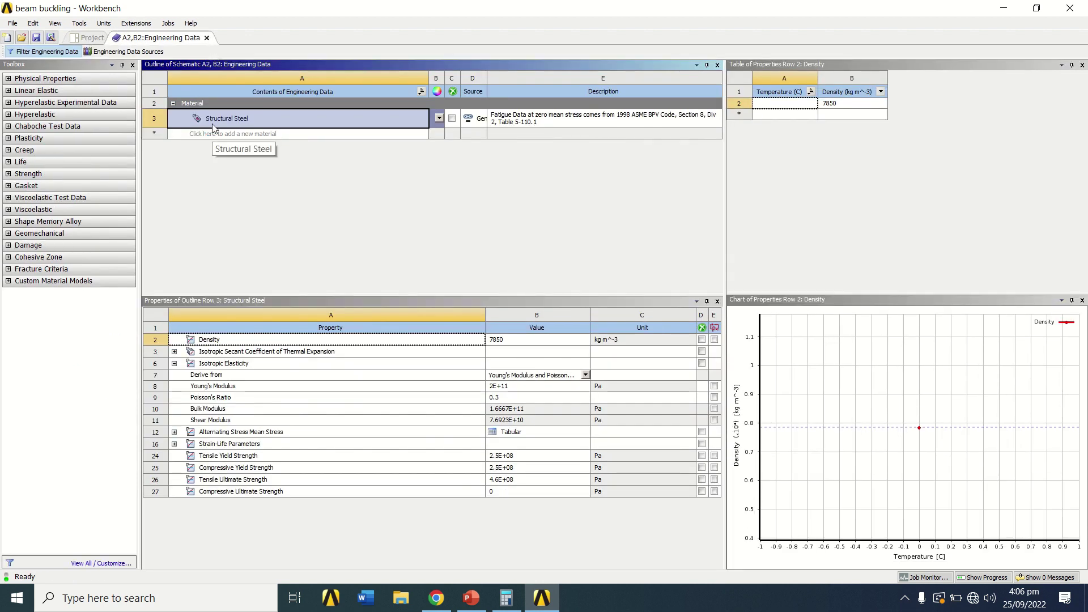
click(247, 386)
right_click(247, 387)
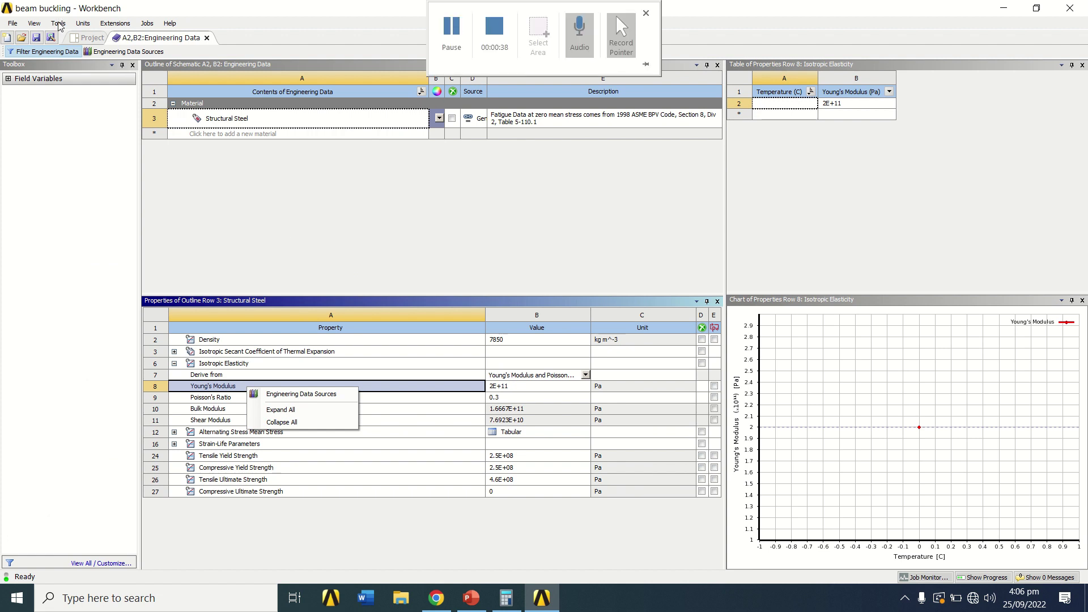
click(80, 26)
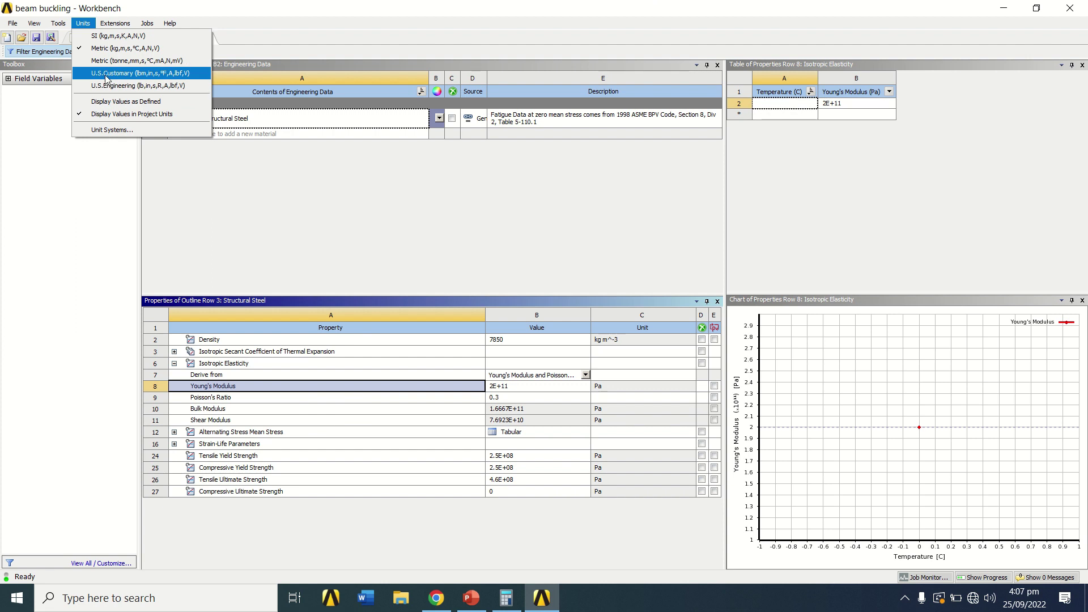
click(106, 74)
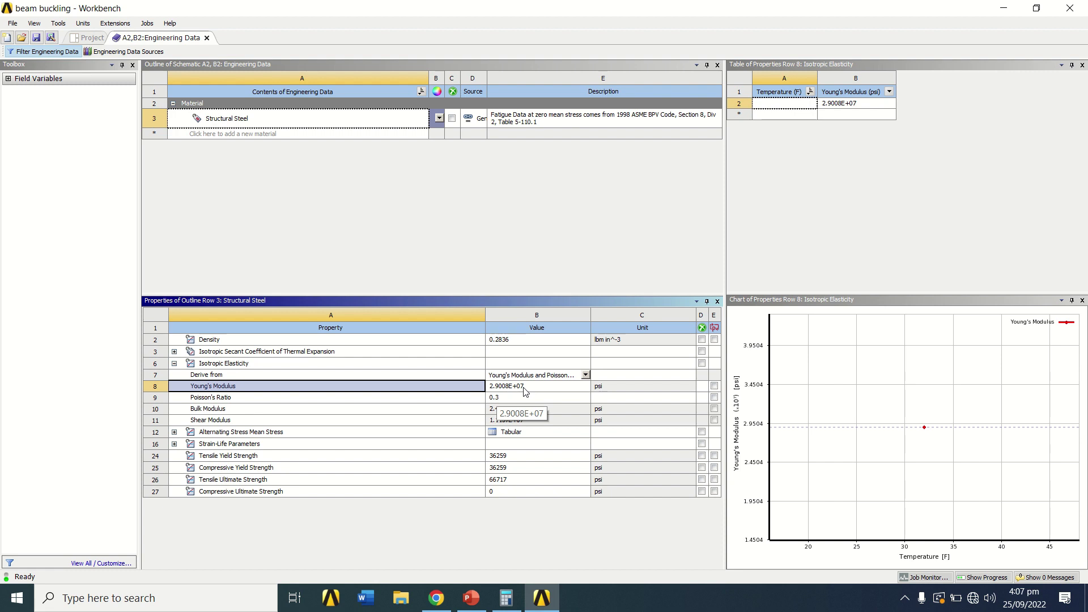
click(205, 39)
Step: Open the Static Structural geometry in SpaceClaim and dismiss the welcome window
click(212, 139)
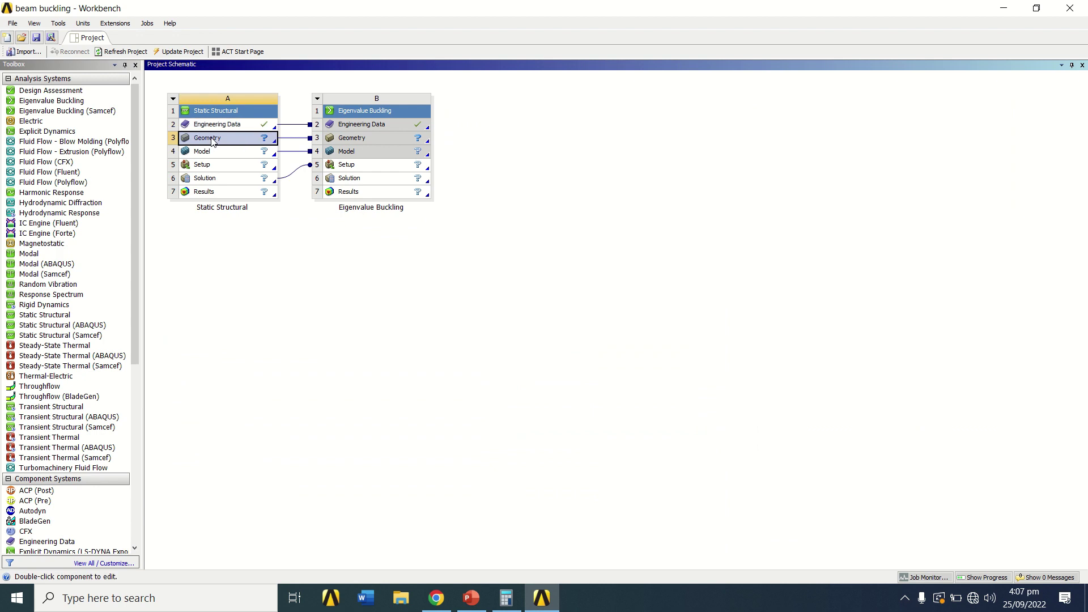
double_click(212, 140)
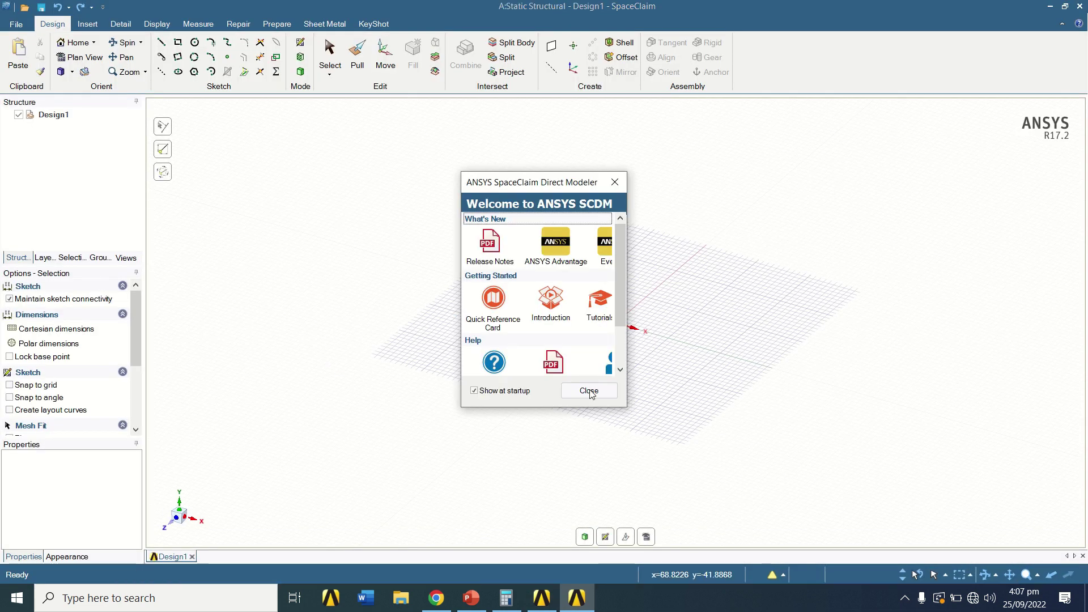
click(590, 391)
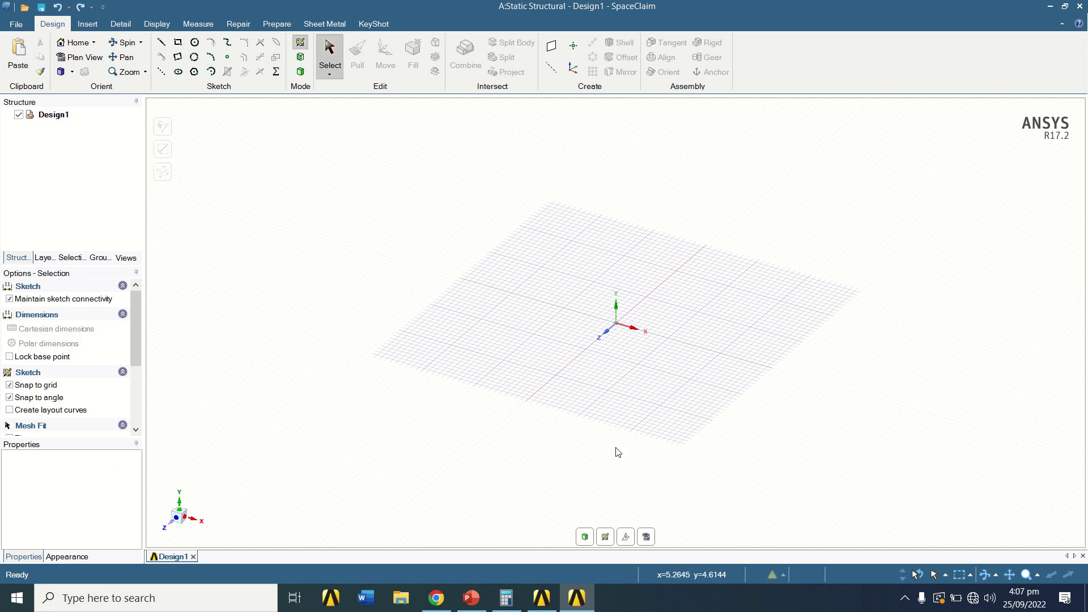
Step: Place the sketch grid on the XY plane and view it in plan
click(606, 539)
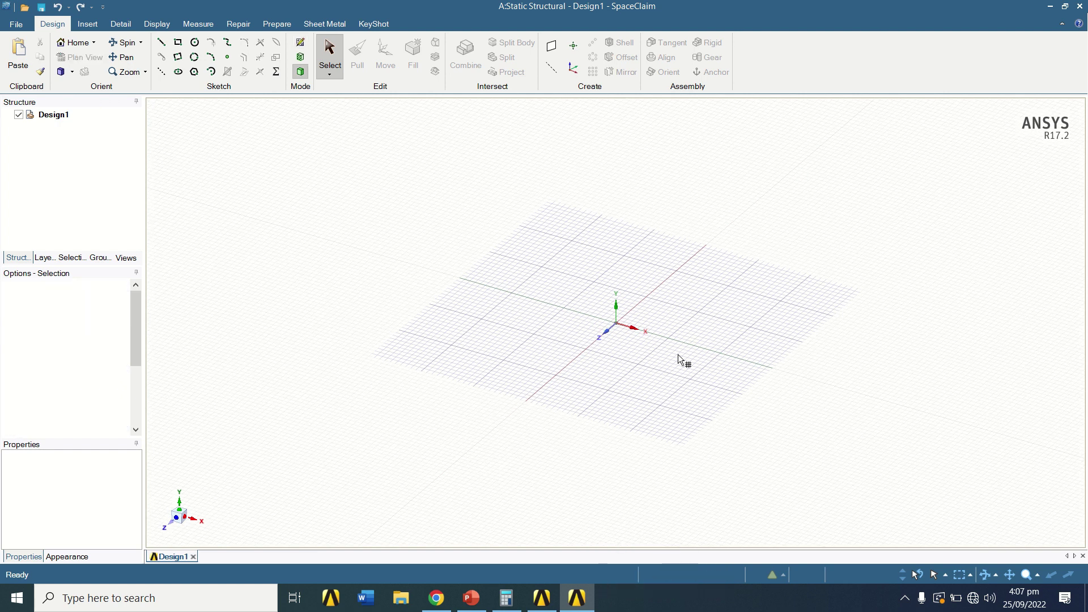
right_click(662, 300)
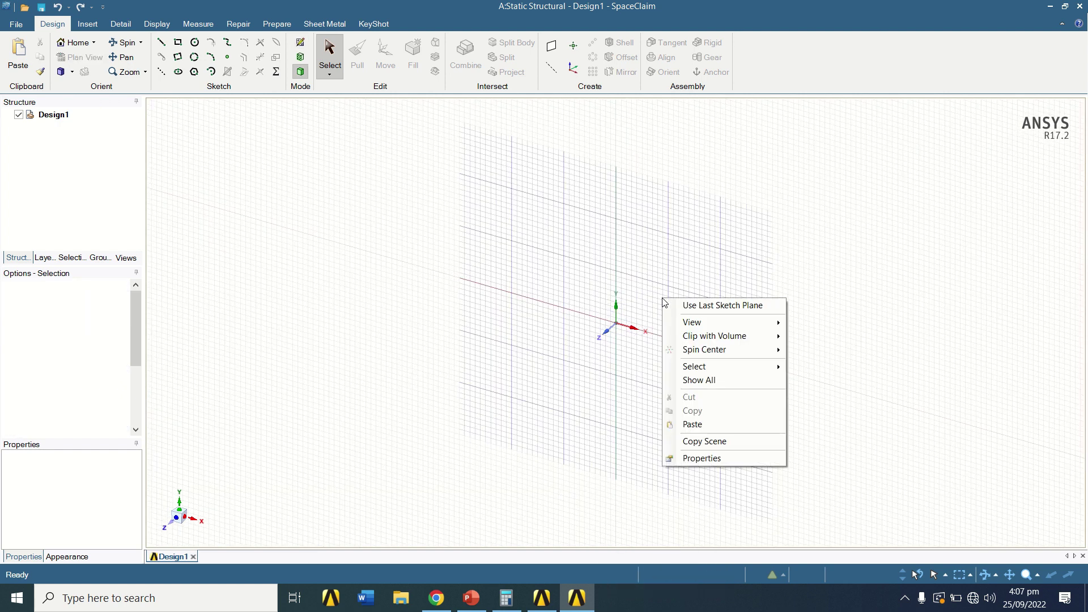
click(653, 305)
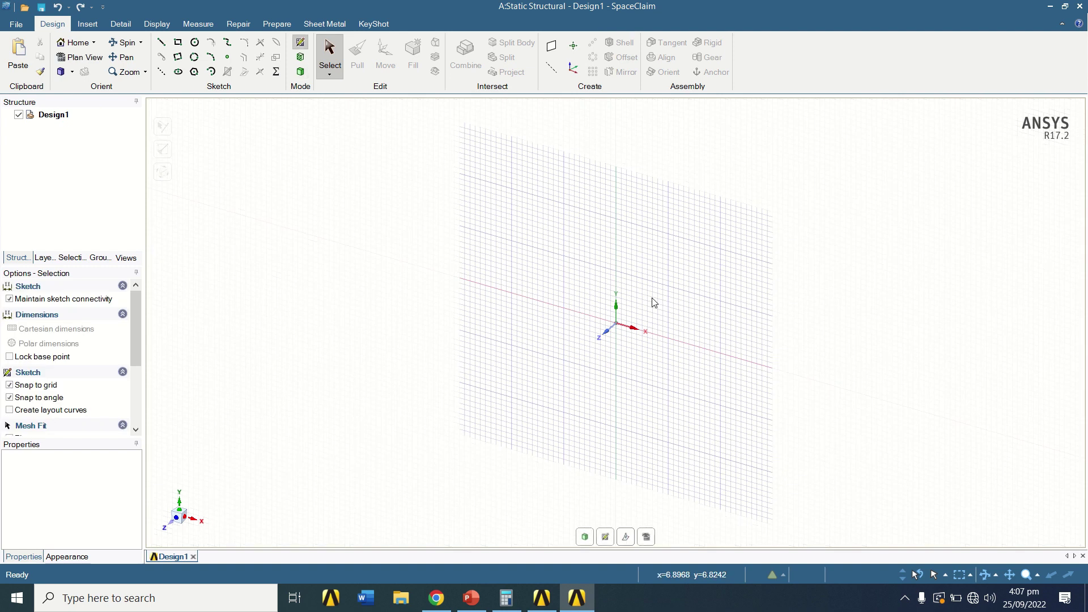
click(646, 537)
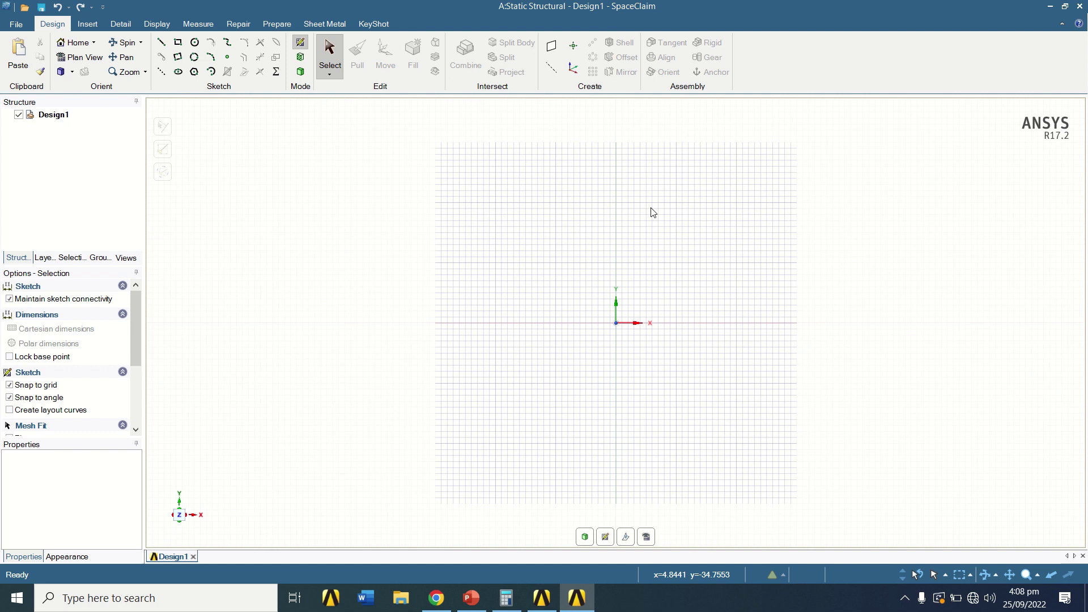
Step: Set this document's unit type to Imperial, with length in inches
click(16, 24)
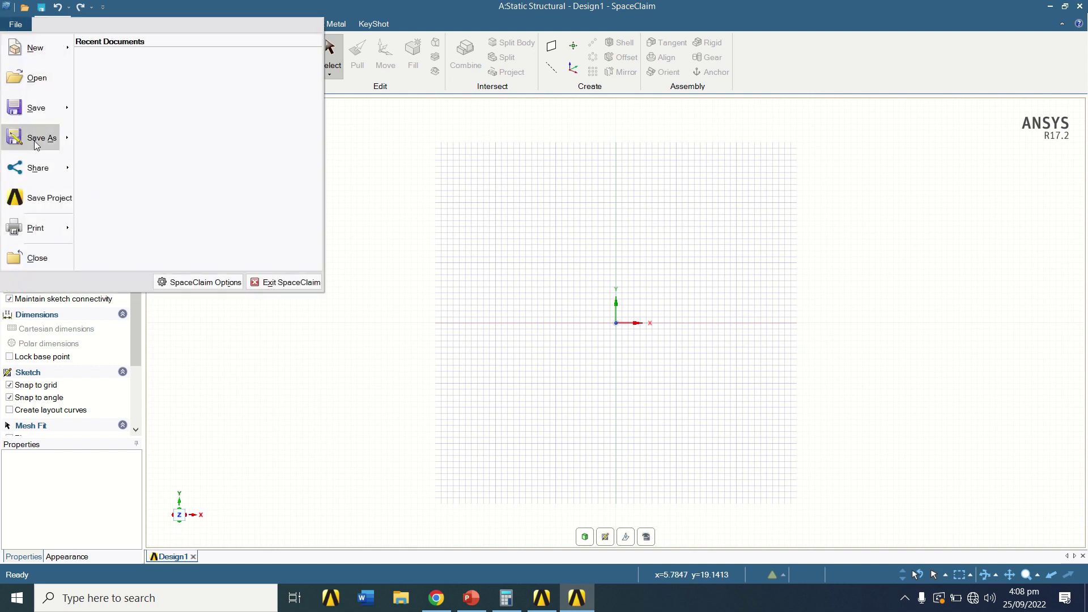
click(197, 283)
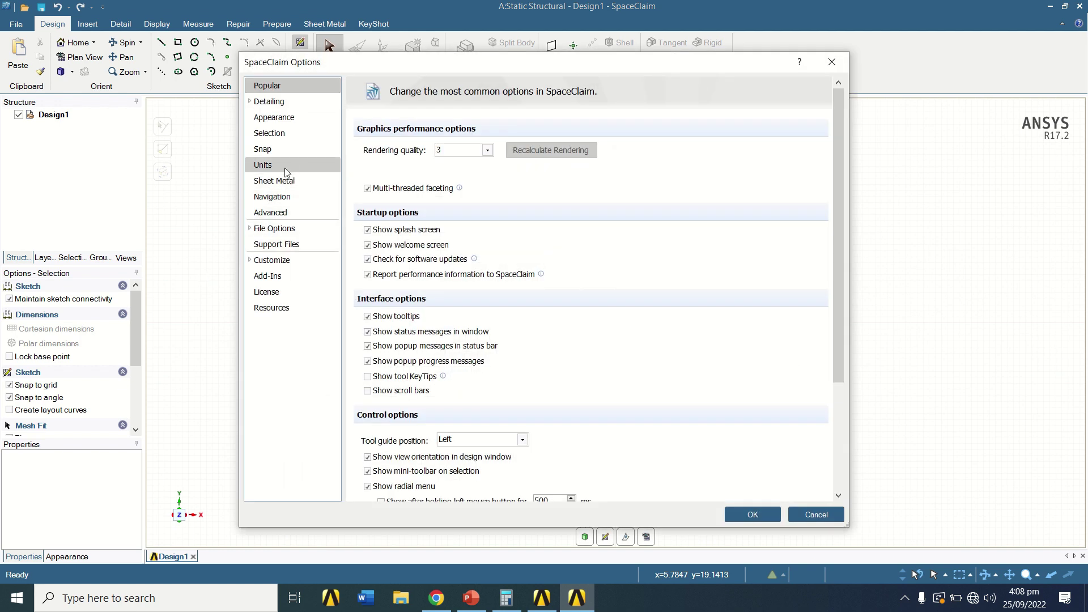
click(284, 168)
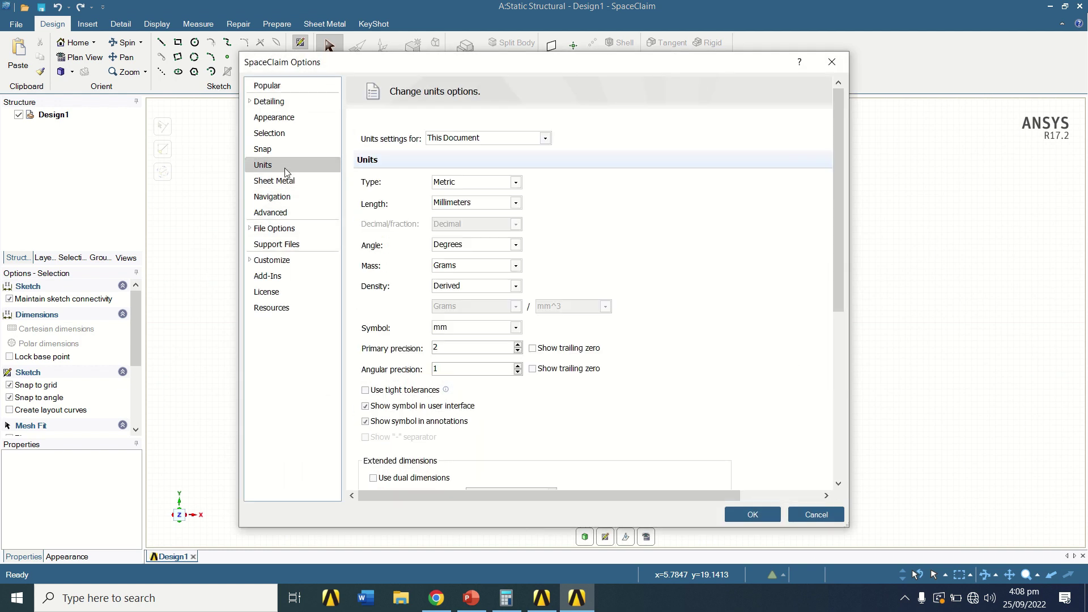
click(516, 183)
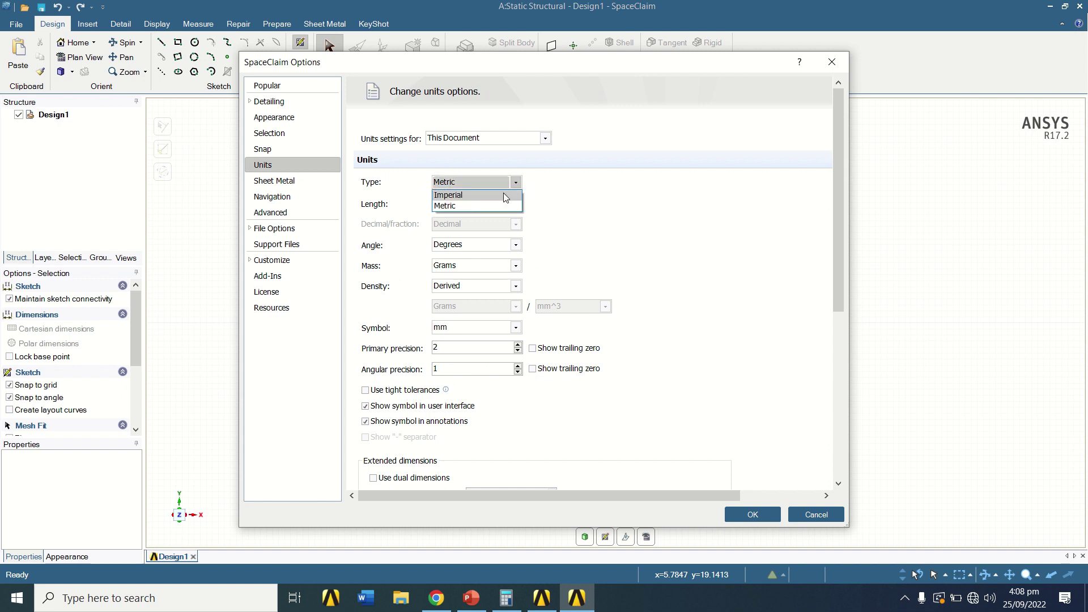
click(504, 195)
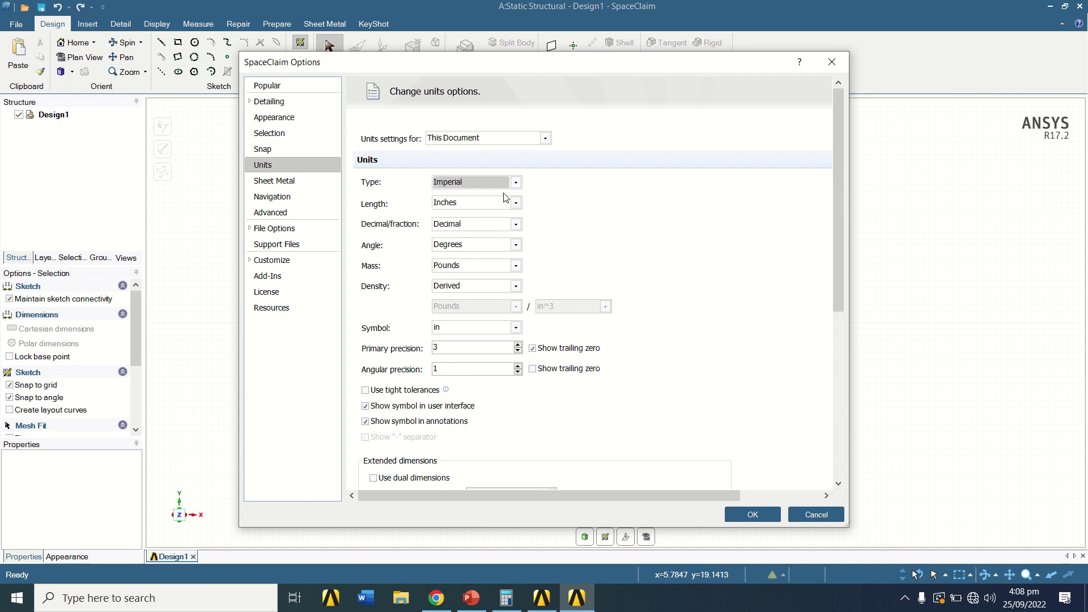
click(746, 518)
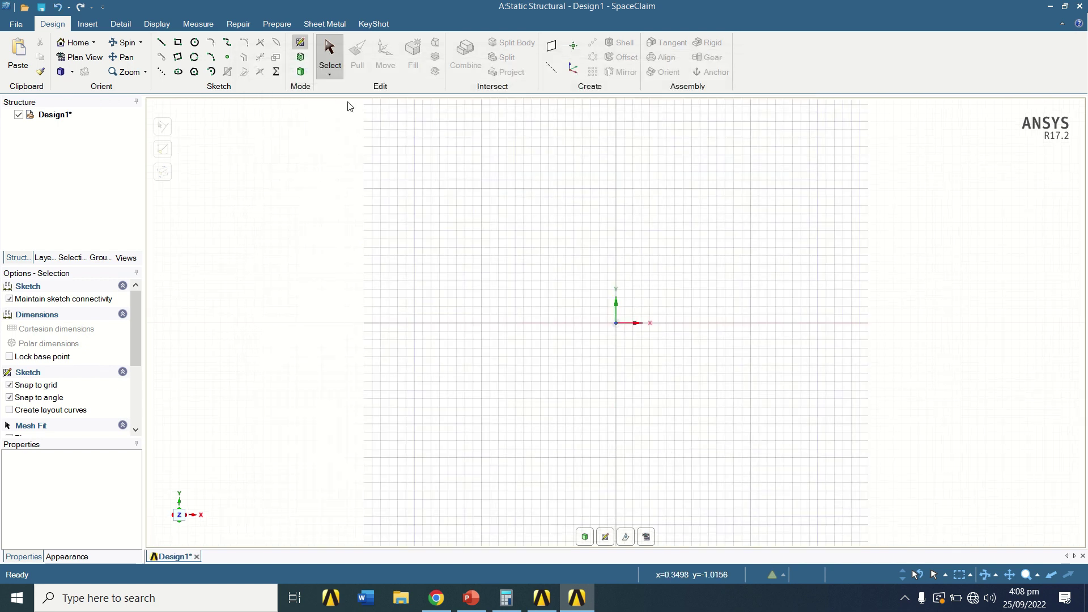
Step: Sketch a 14.09 in horizontal line from the origin and a 1.19 in vertical line upward from its far end
click(163, 43)
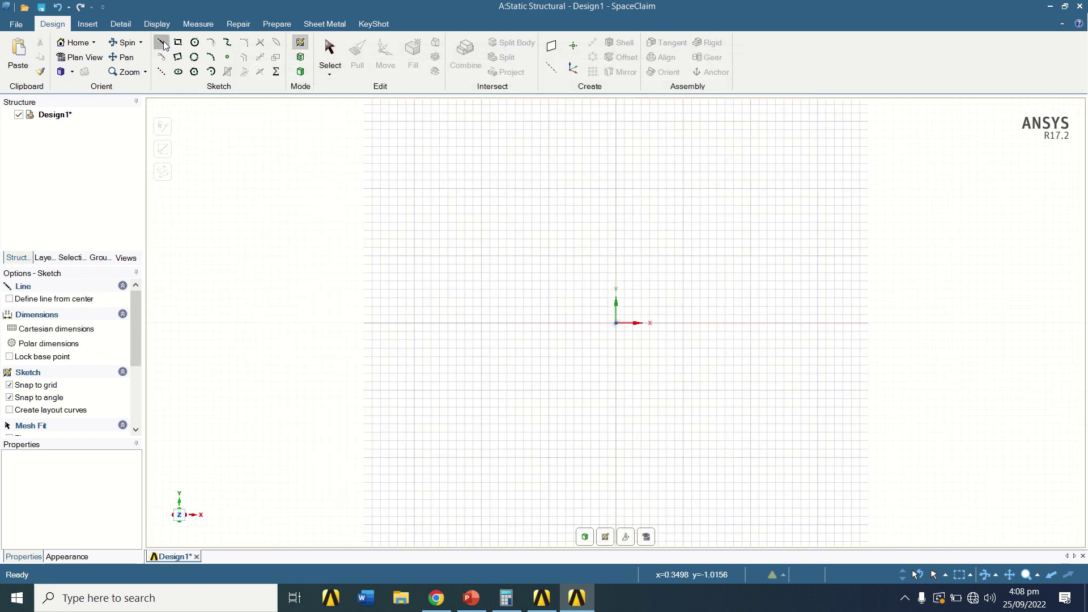
click(617, 324)
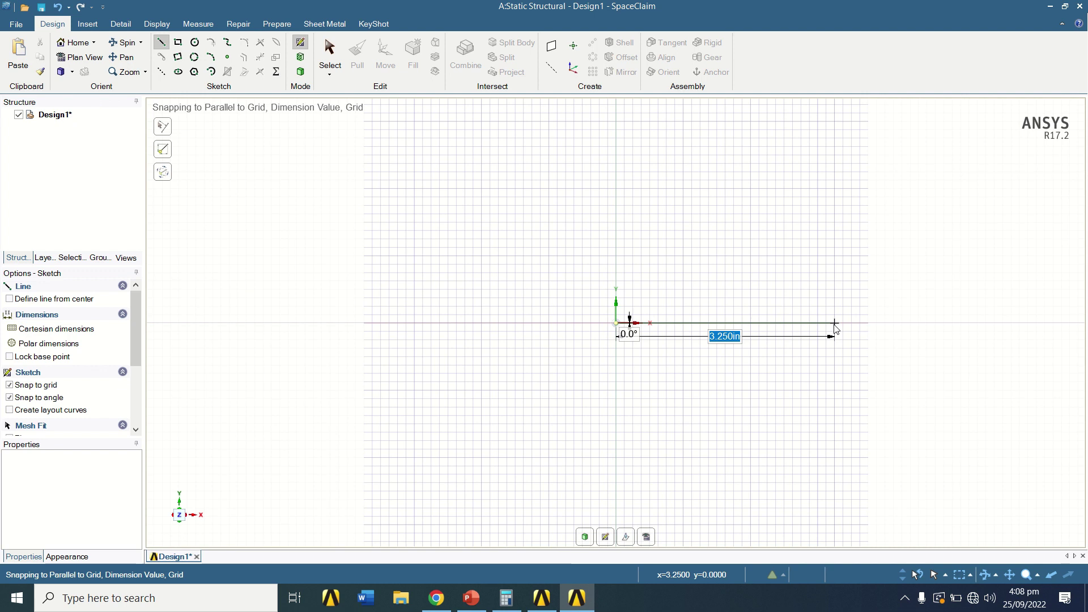
text(14.09)
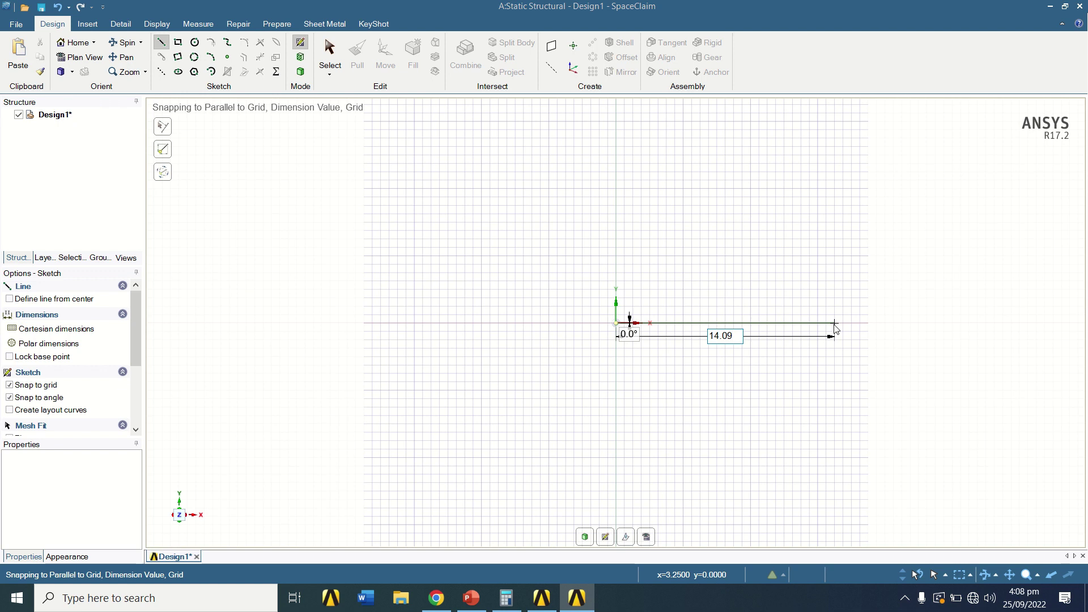
key(Return)
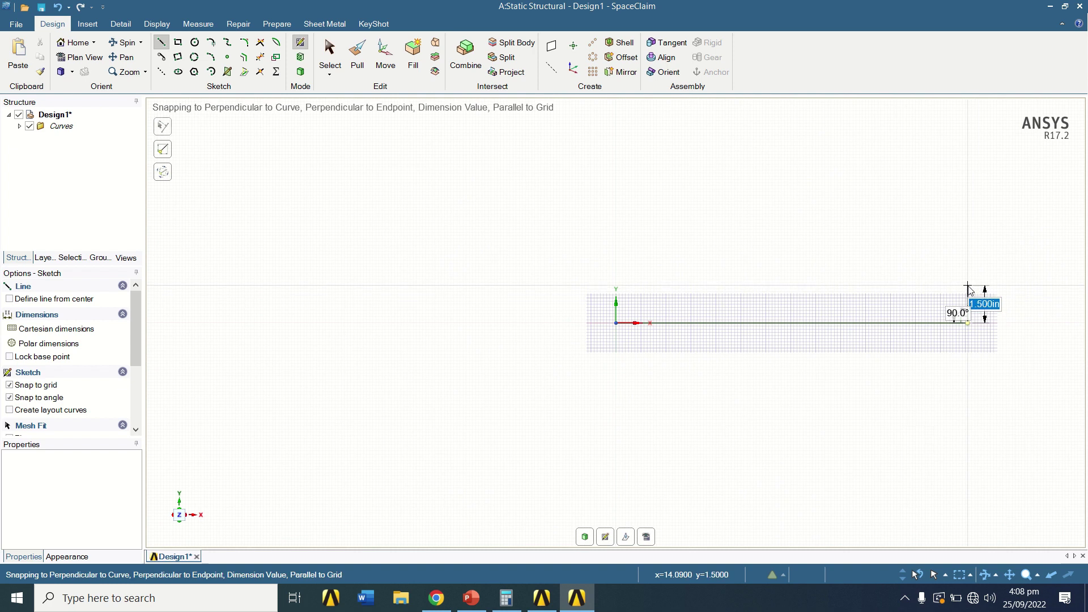
text(1.19)
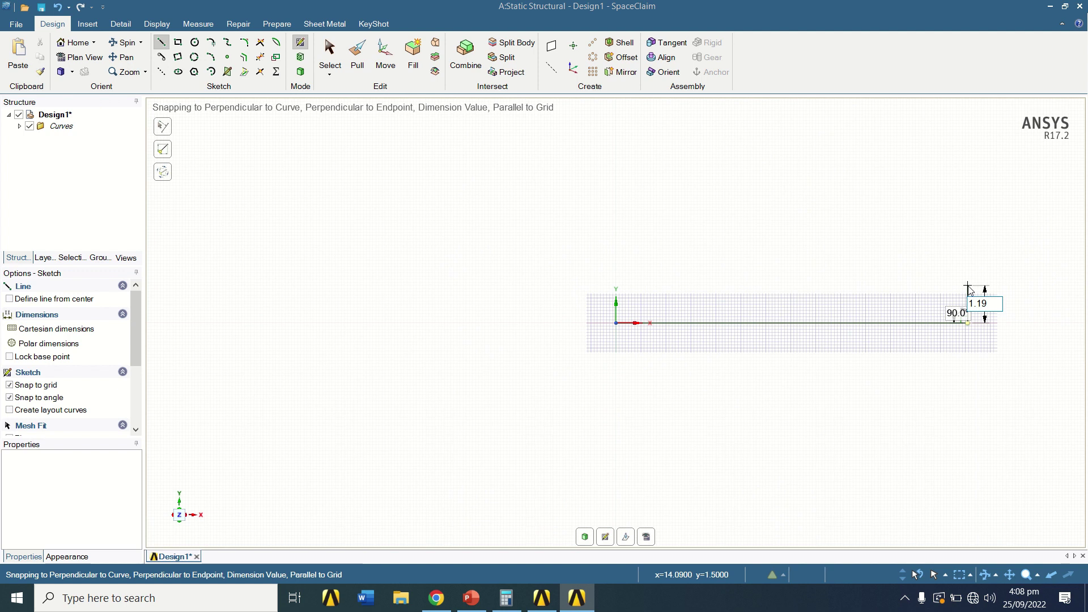
key(Return)
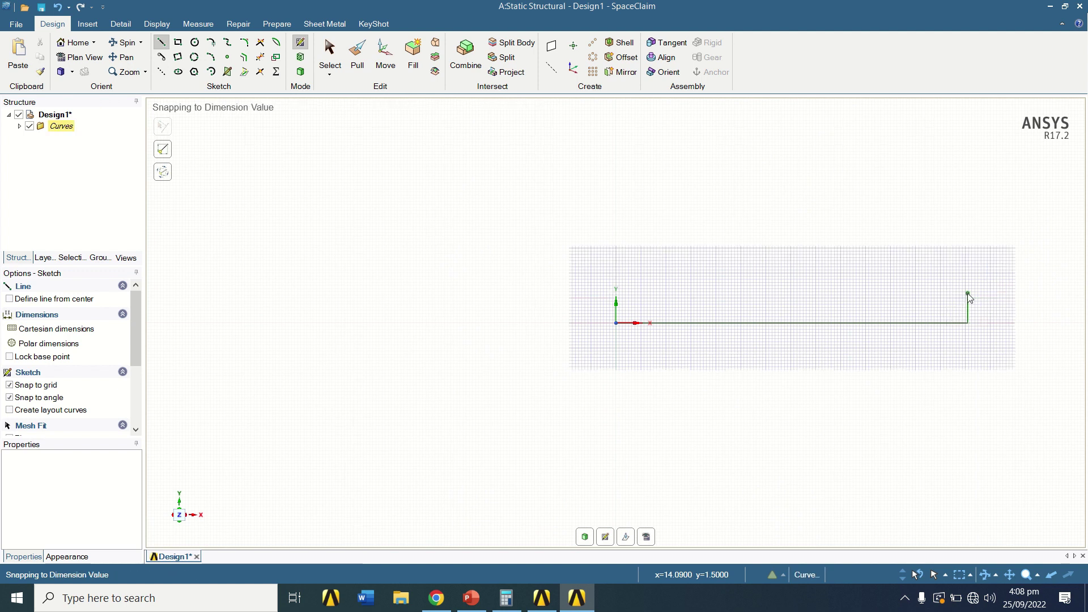
Step: Start a line at the vertical line's upper end and look up the beam dimensions on the Problem Statement slide in PowerPoint
click(967, 294)
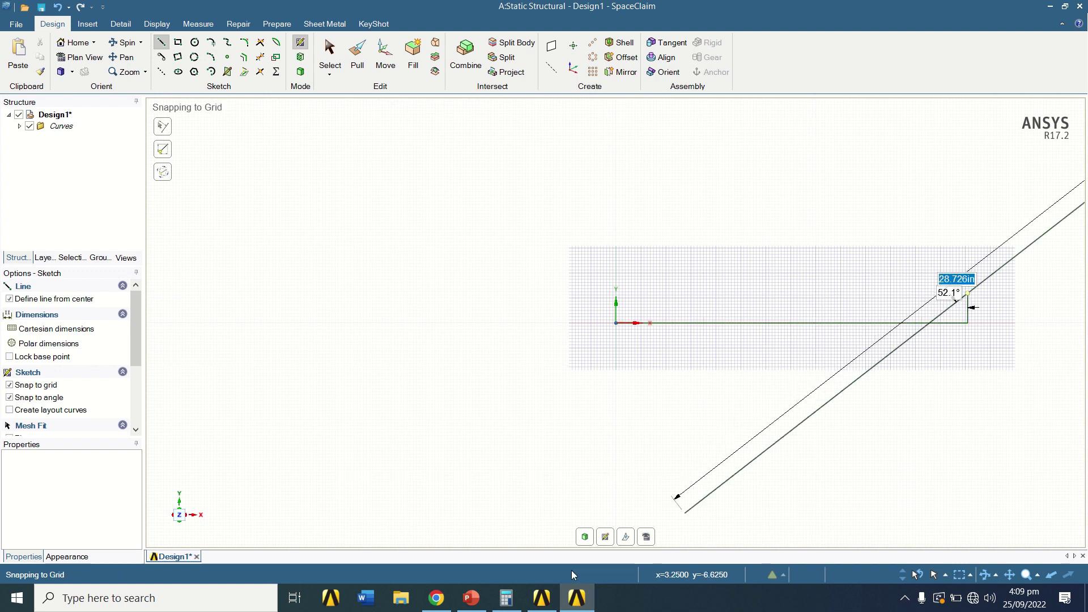
key(alt+Tab)
key(Tab)
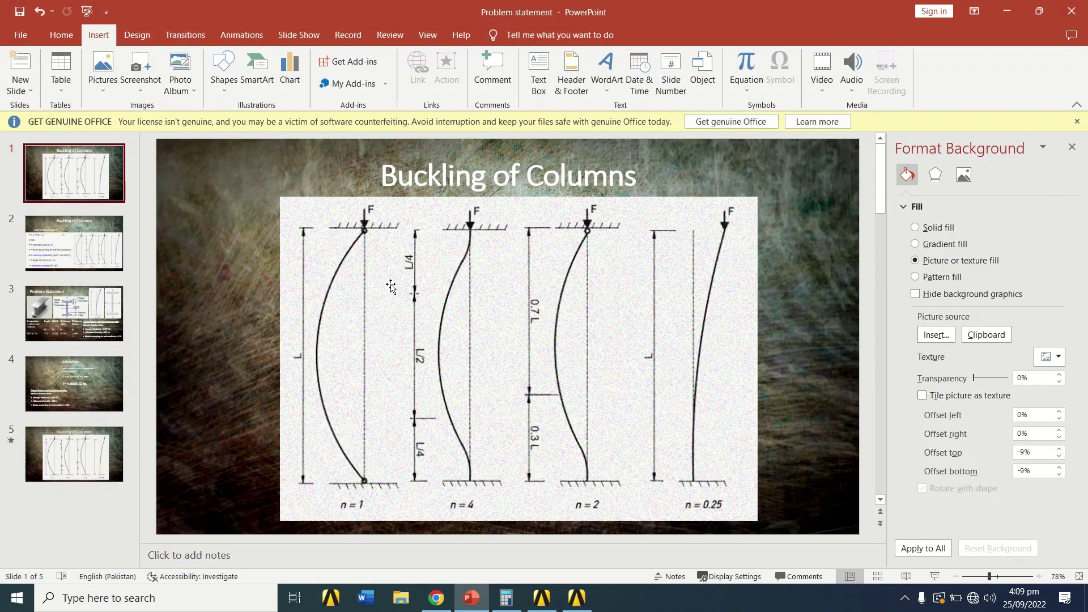
click(78, 308)
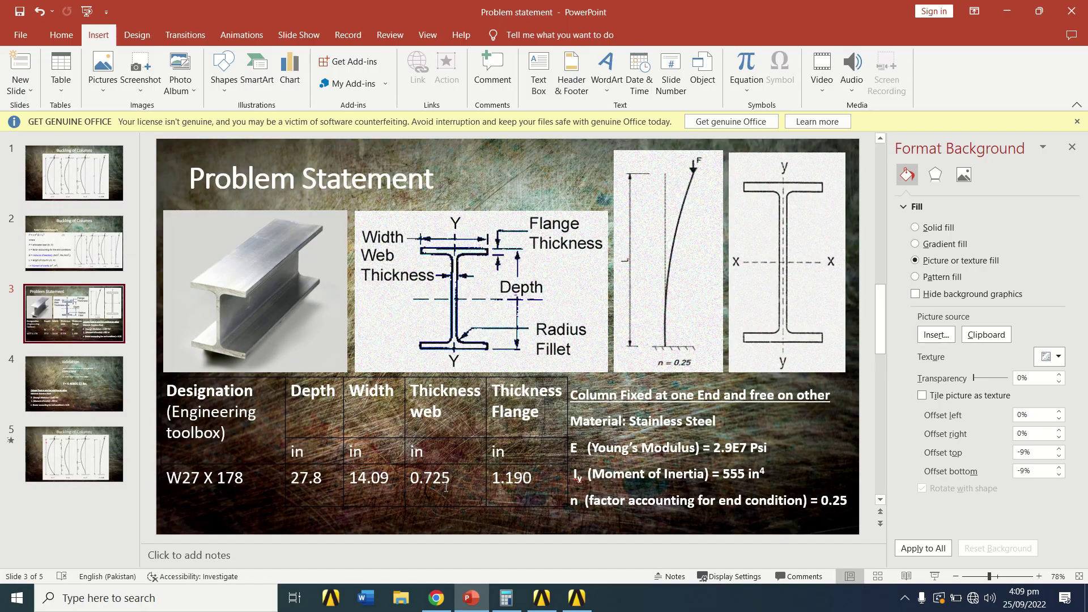
Step: Switch to Calculator and compute half the difference between the 14.09 in flange width and the 0.725 in web thickness
key(super+Tab)
key(super+Tab)
key(super+Tab)
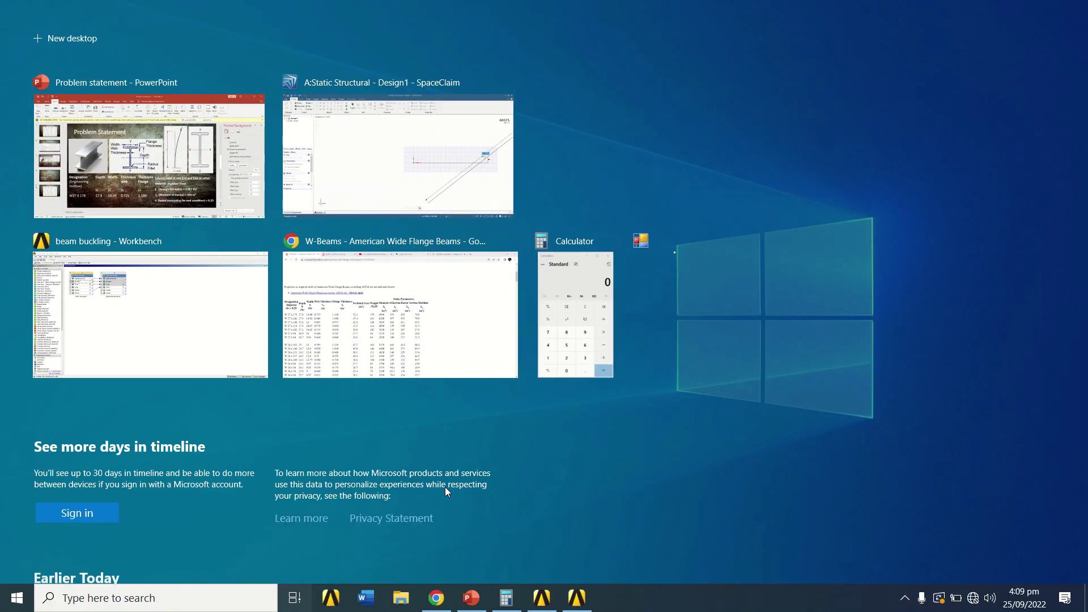
key(alt+Tab)
key(alt+Tab)
key(alt+Tab)
key(alt+Tab)
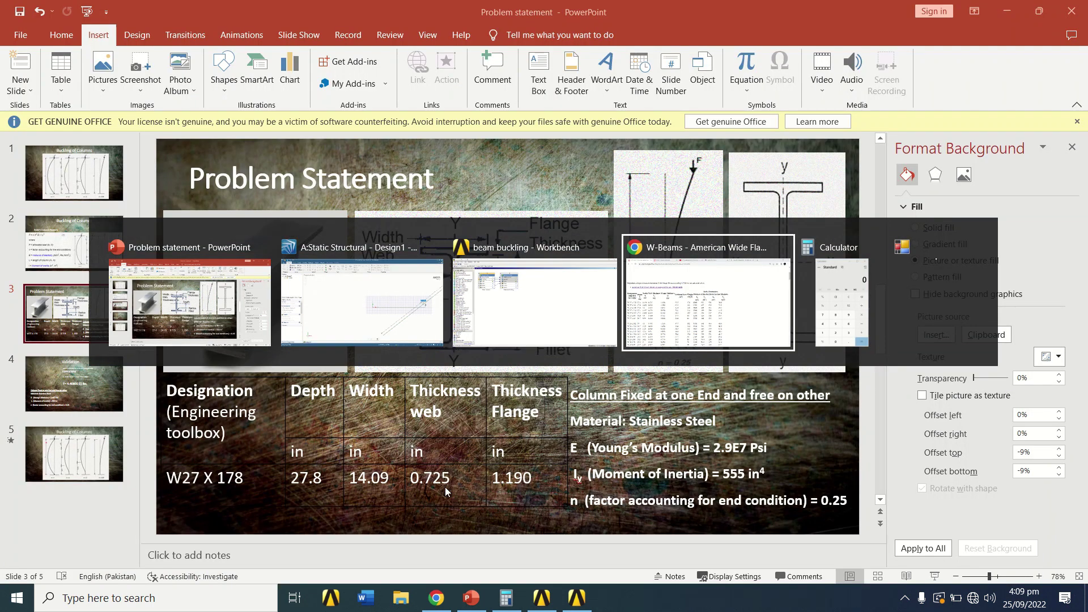
key(alt+Tab)
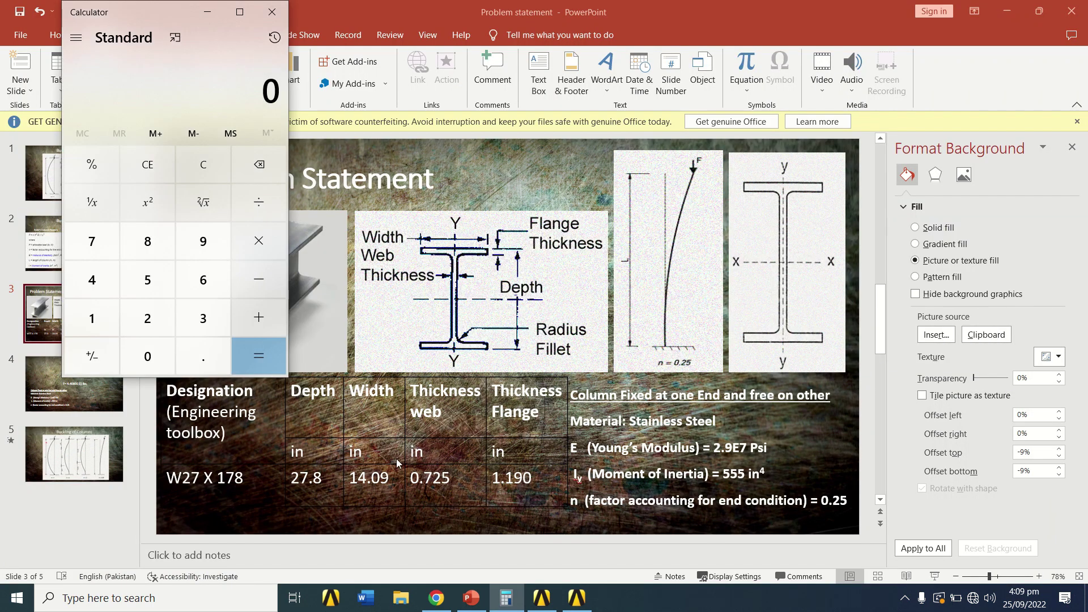
text(14.09 )
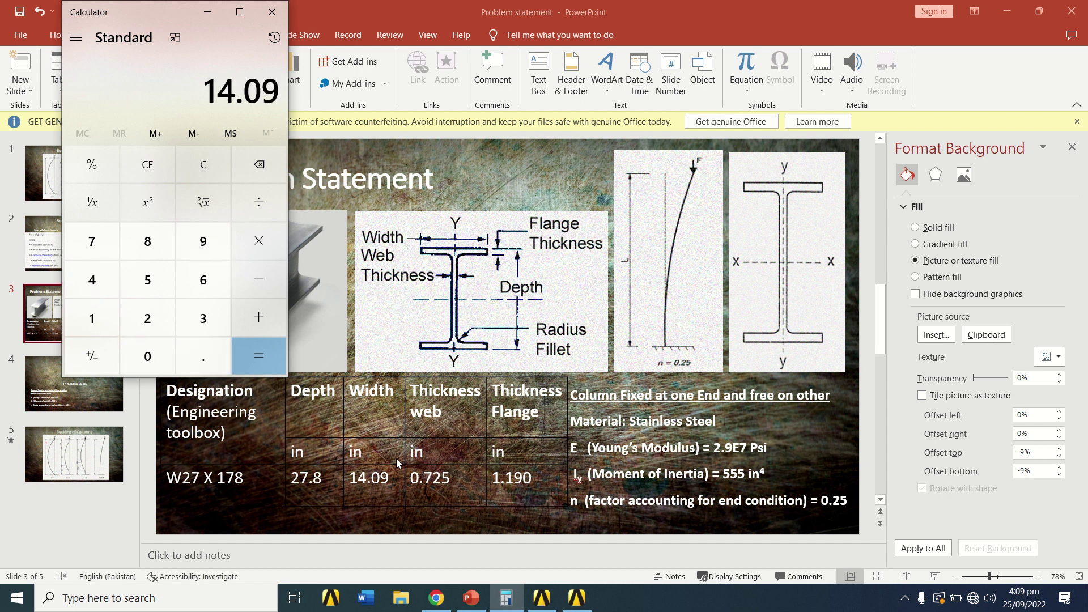
text(- 0.725)
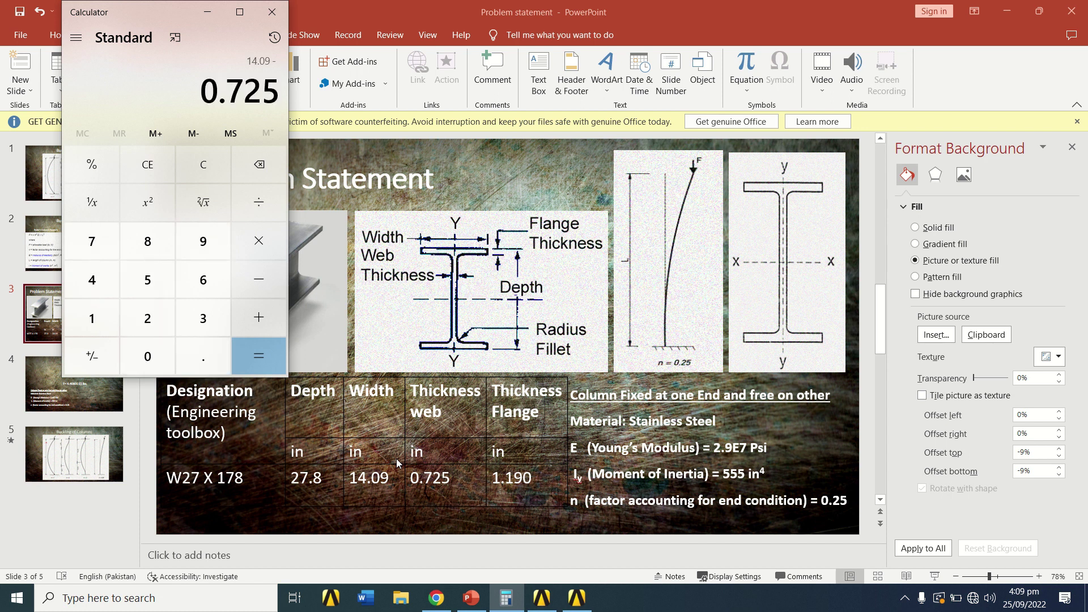
key(Return)
text(/2)
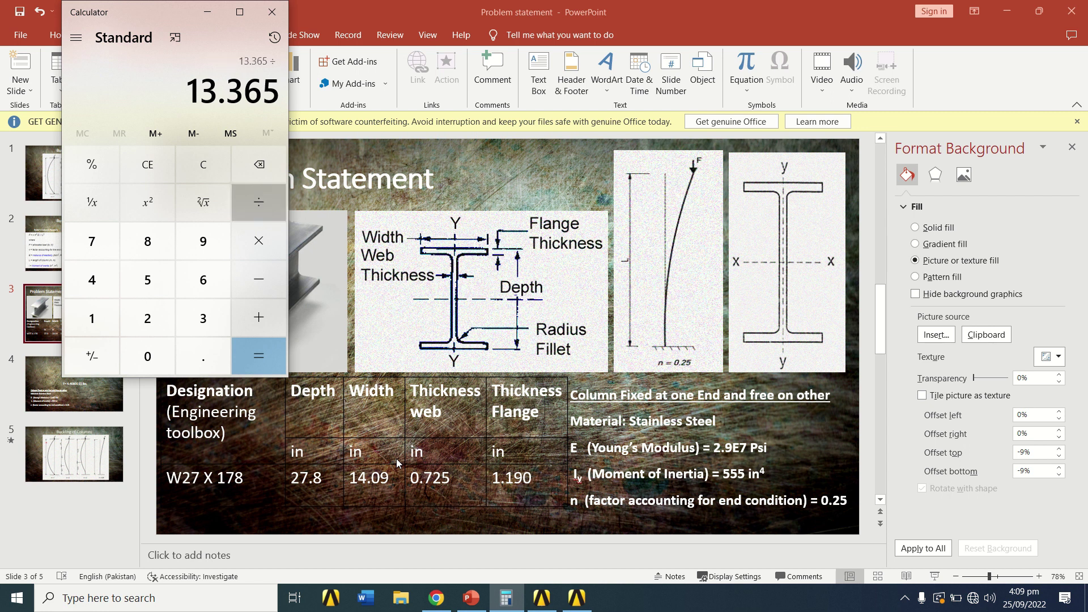
key(Return)
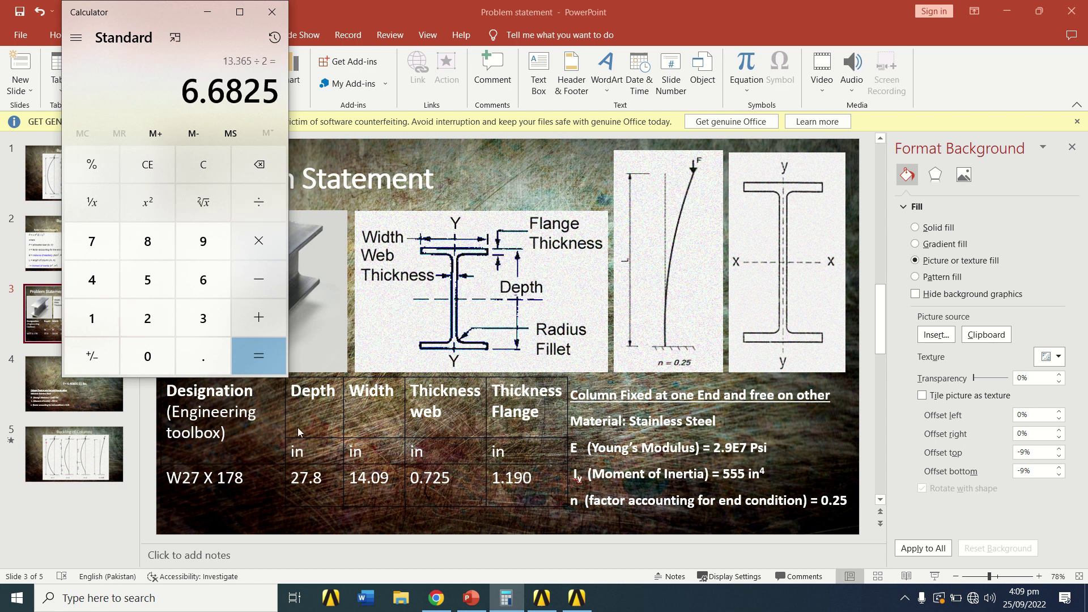
click(203, 11)
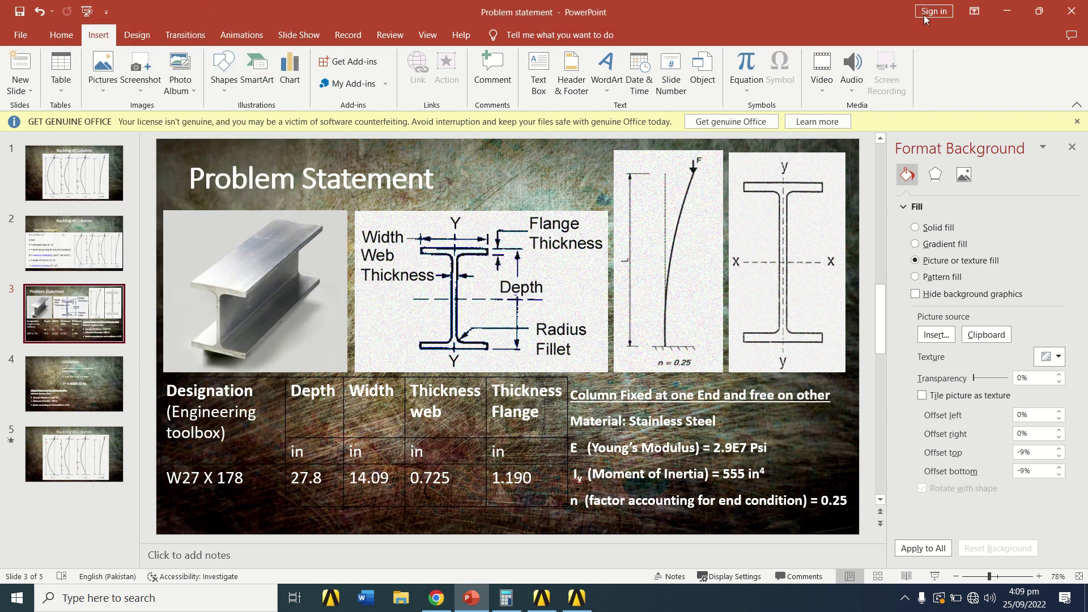
Step: Back in SpaceClaim, turn off defining lines from center and sketch a 6.6825 in line leftward from the 1.19 in line's upper end
click(576, 602)
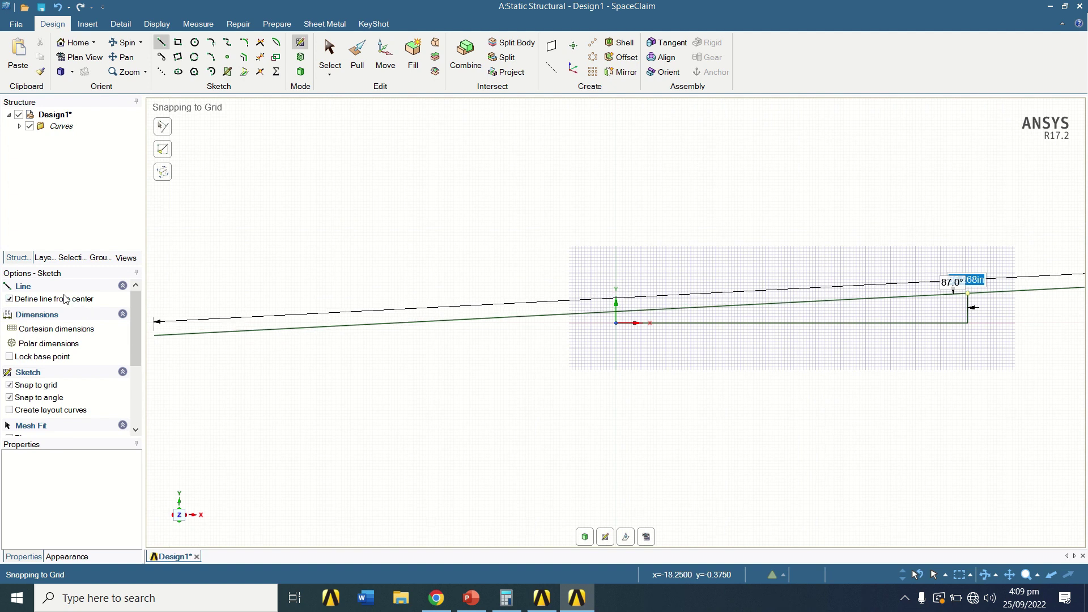
click(10, 298)
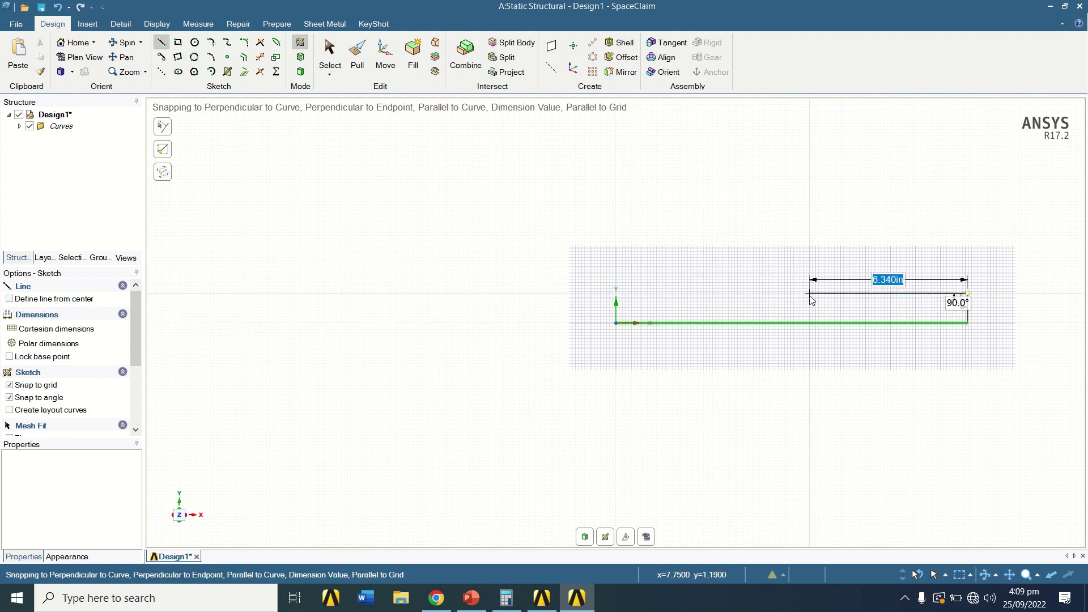
text(6.6825)
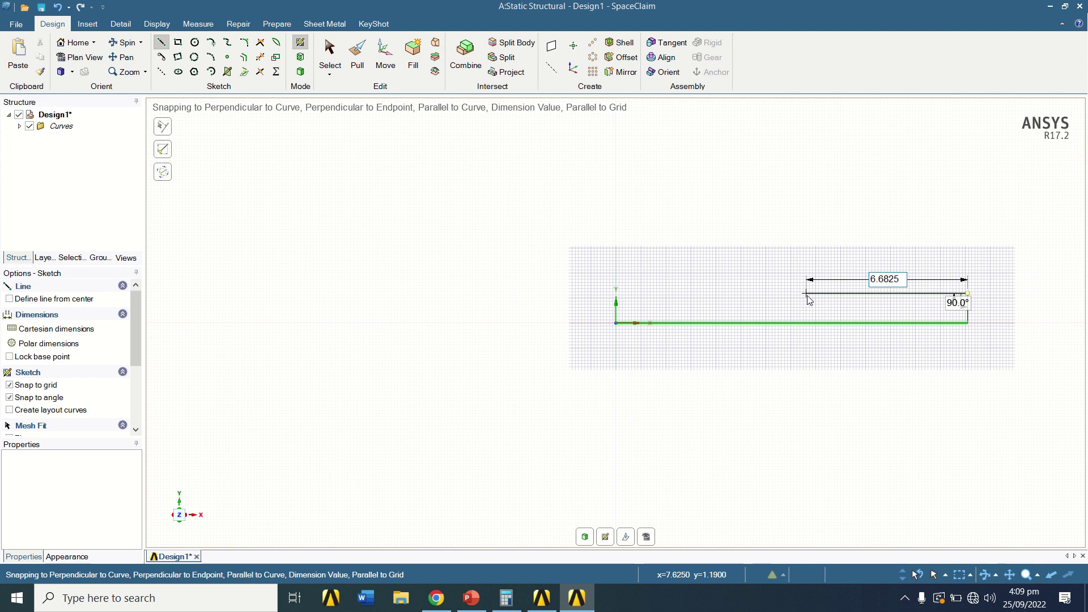
key(Return)
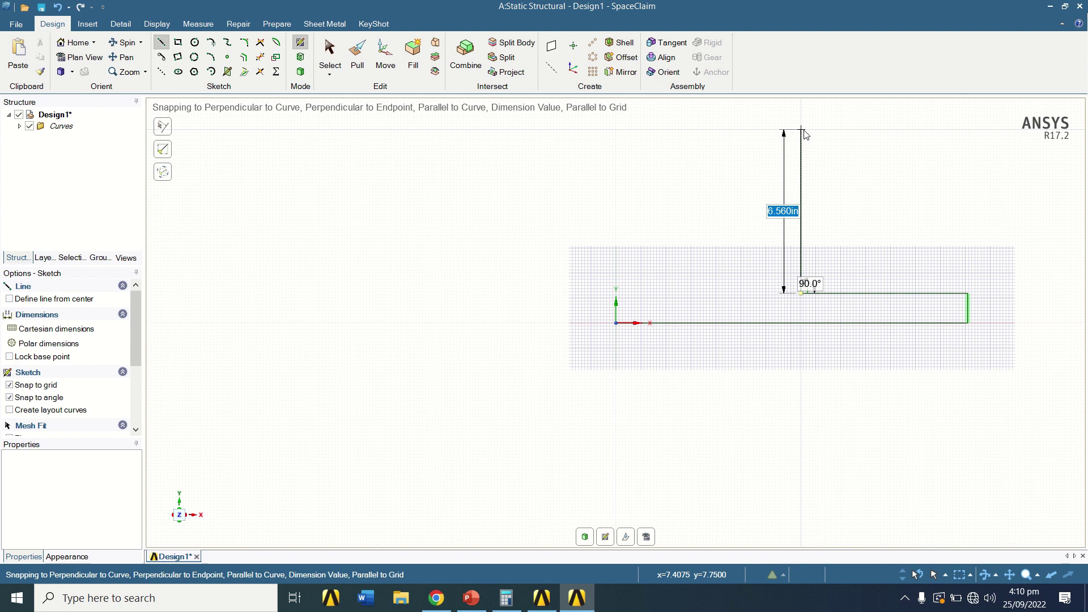
Step: Check the beam dimensions in PowerPoint and use Calculator to subtract 1.19 in twice from the 27.8 in depth
key(alt+Tab)
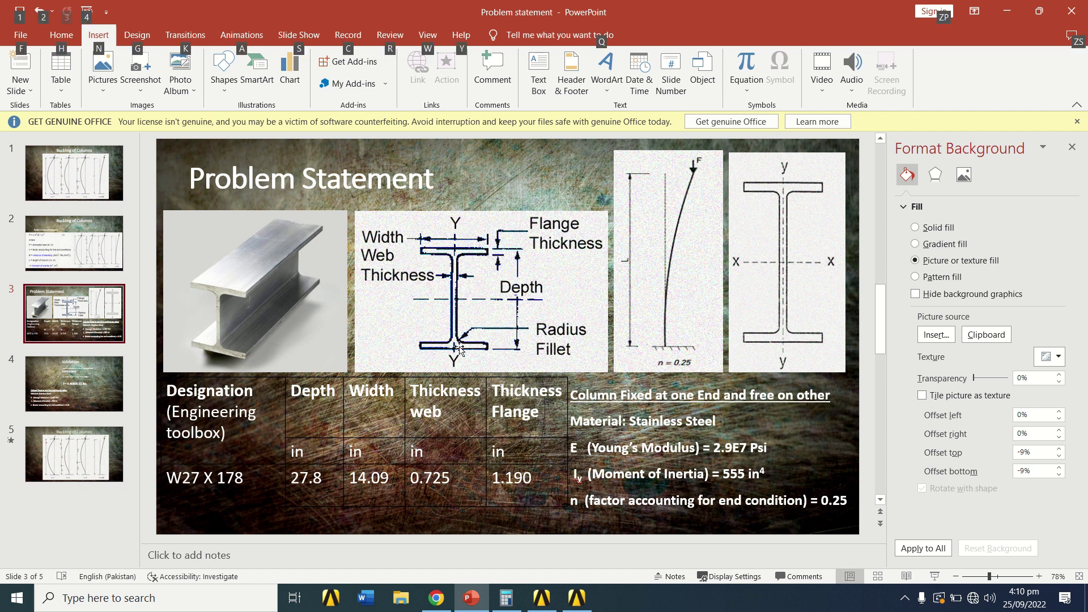
key(alt+Tab)
key(alt+Tab)
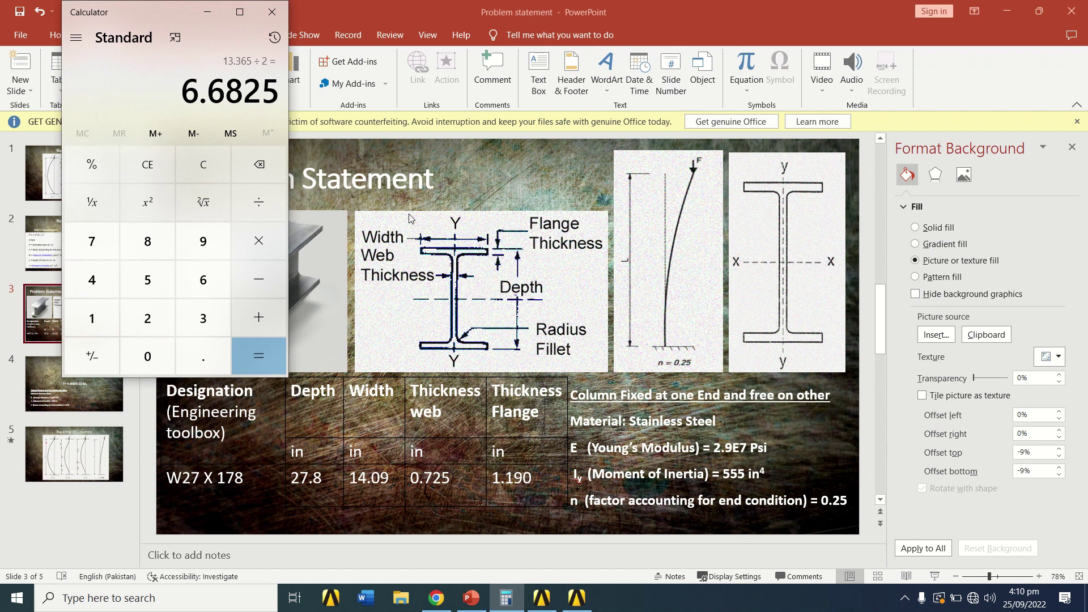
click(206, 164)
text(27.8)
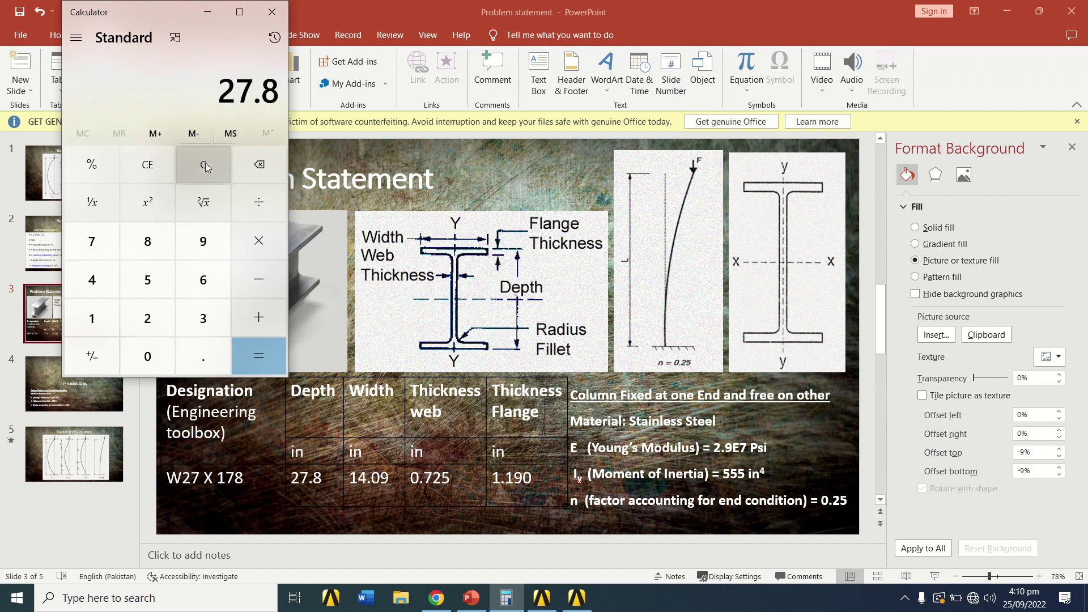
text( - 1.19)
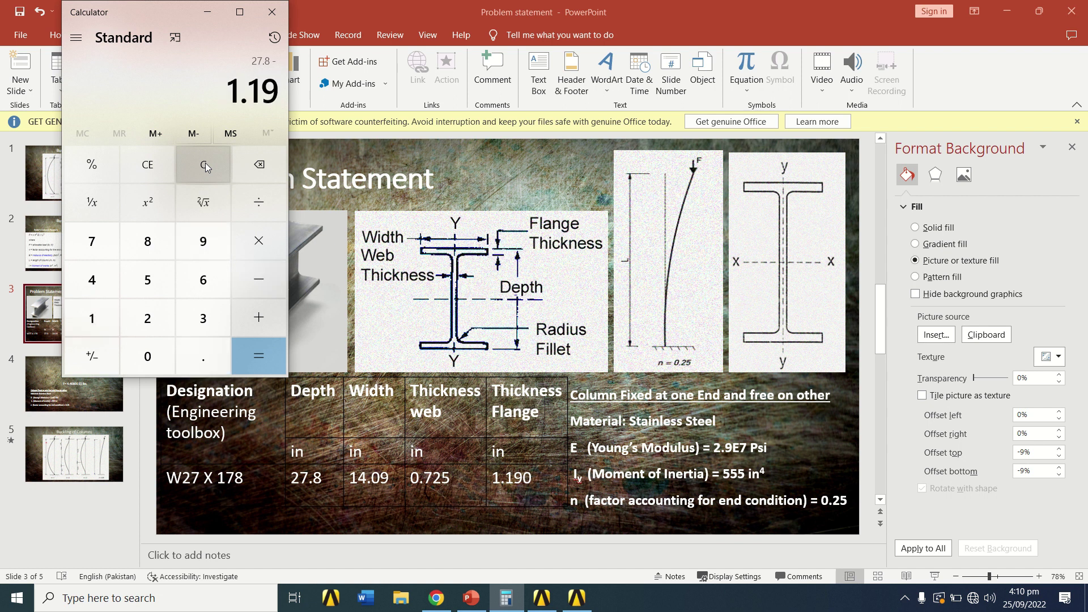
key(Return)
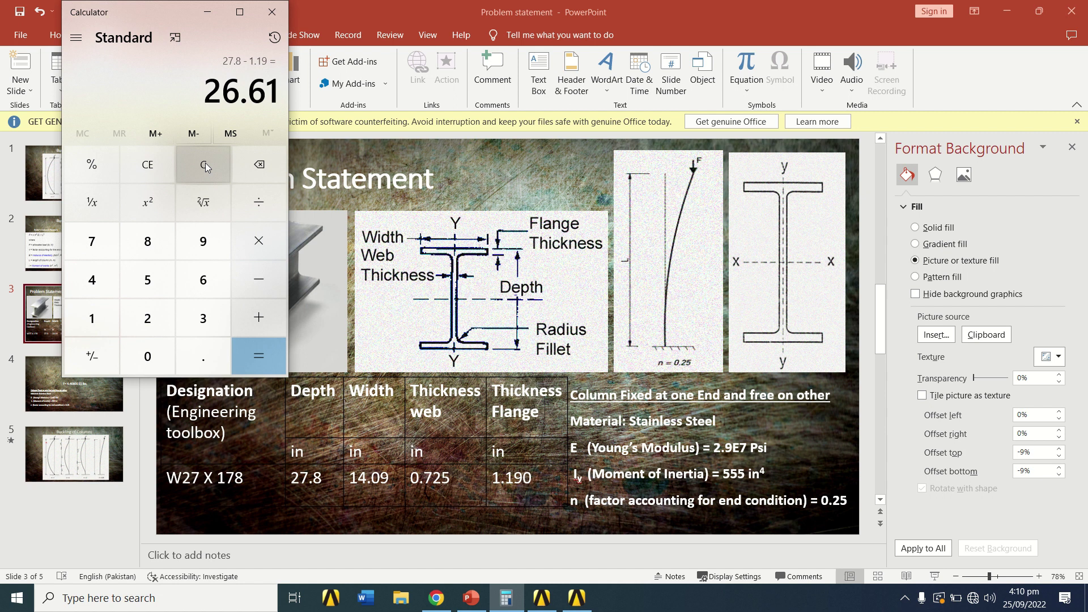
text(-1)
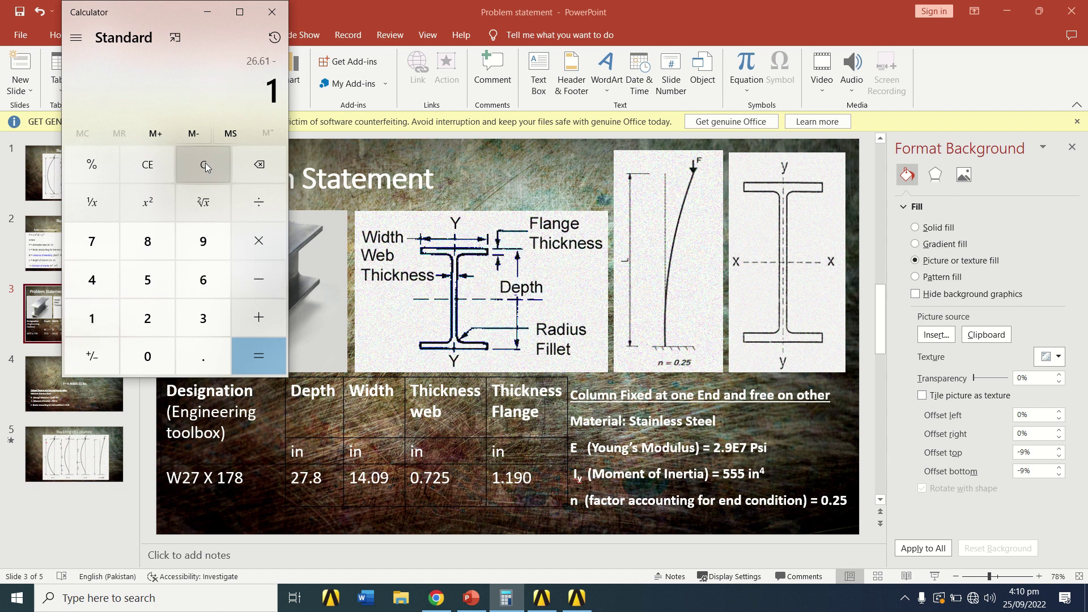
text(.19)
key(Return)
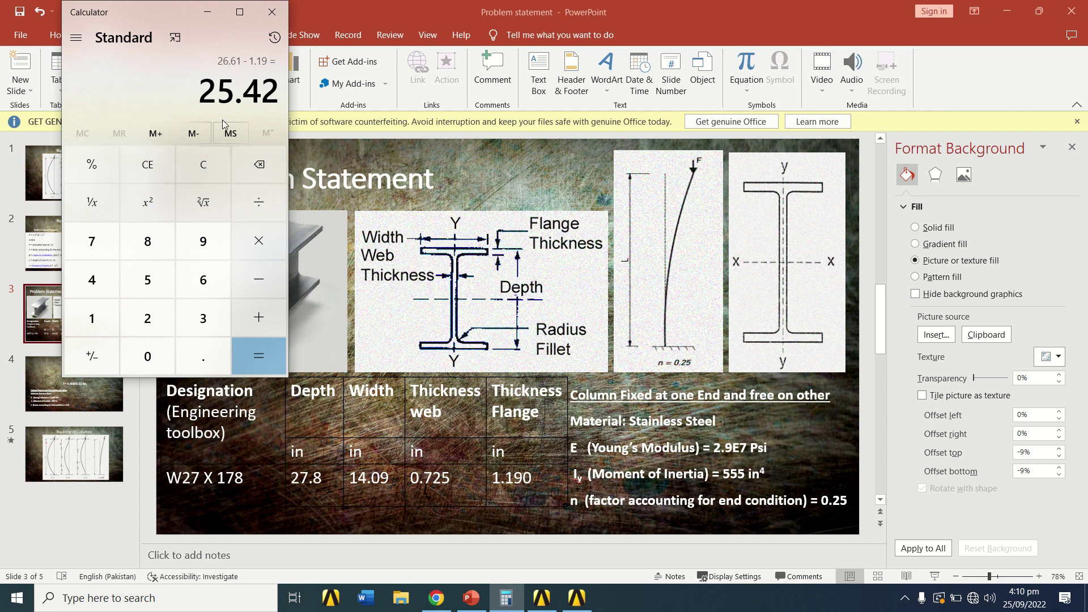
click(208, 12)
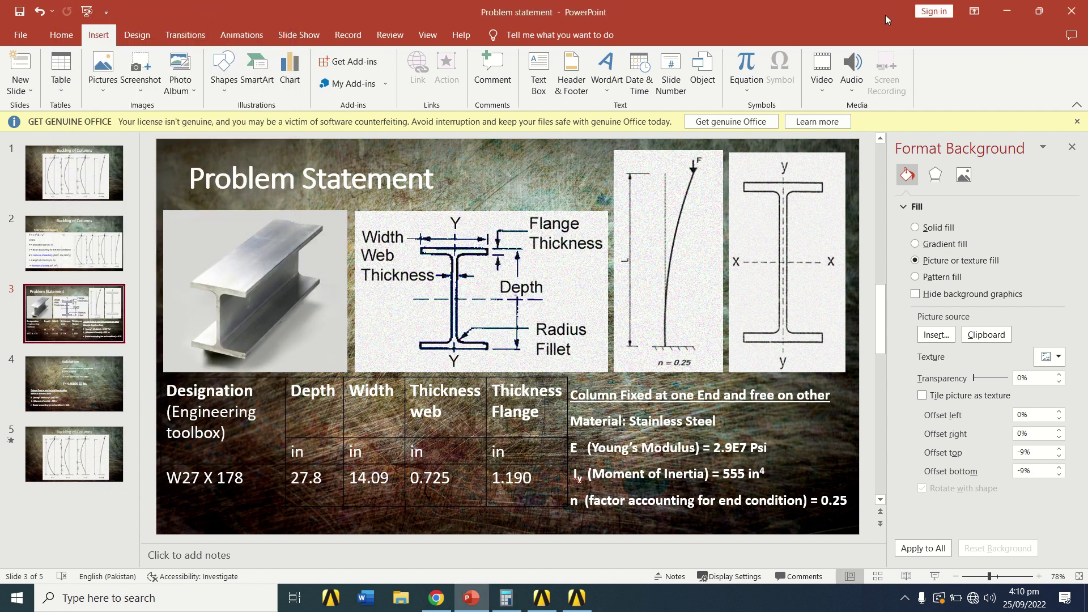
Step: Return to SpaceClaim and sketch the web's right edge as a 25.42 in vertical line upward from the lower flange
click(1020, 5)
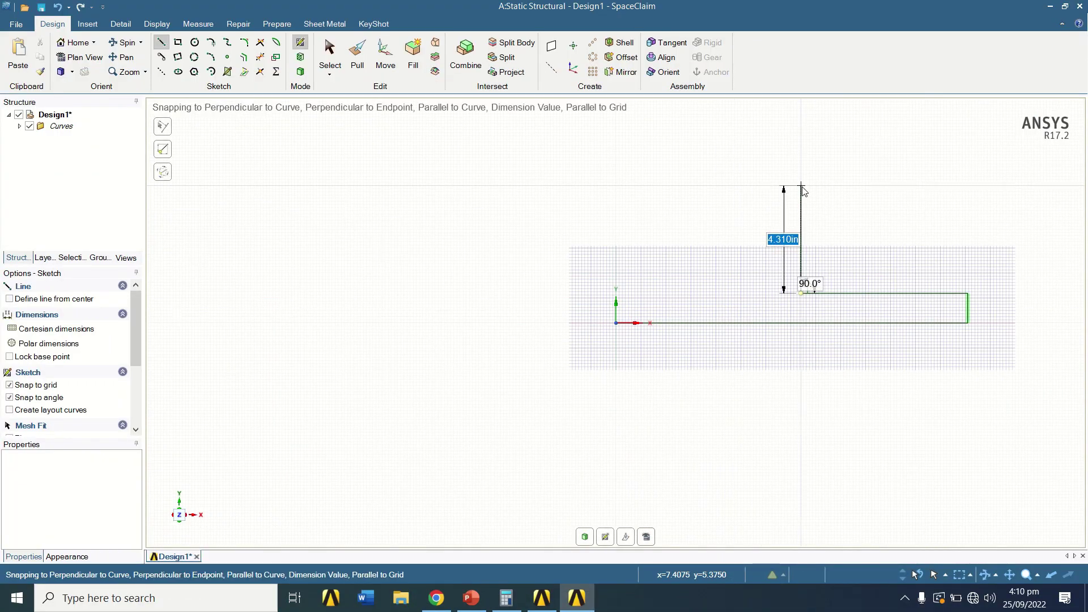
text(25.42)
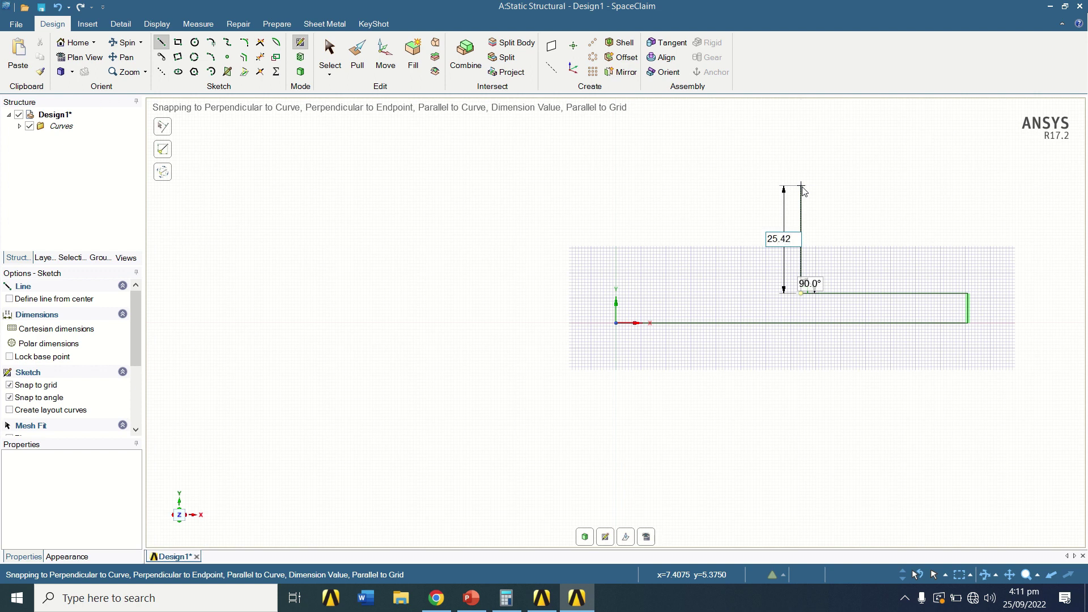
key(Return)
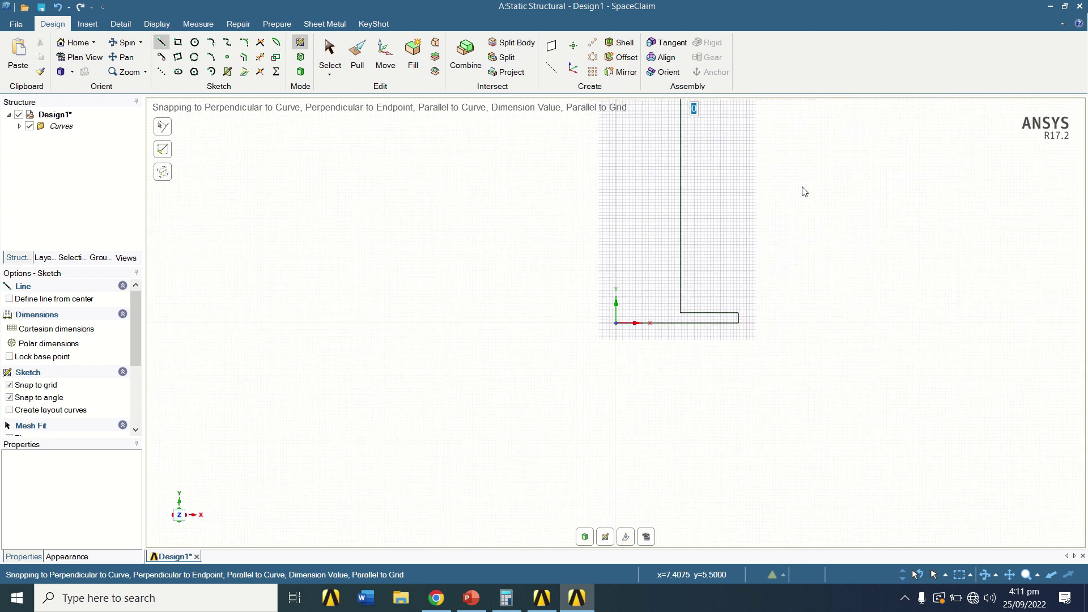
Step: Sketch the upper flange's right underside, aligned with the lower flange's end, and its 1.19 in right edge upward
scroll(662, 154, up, 3)
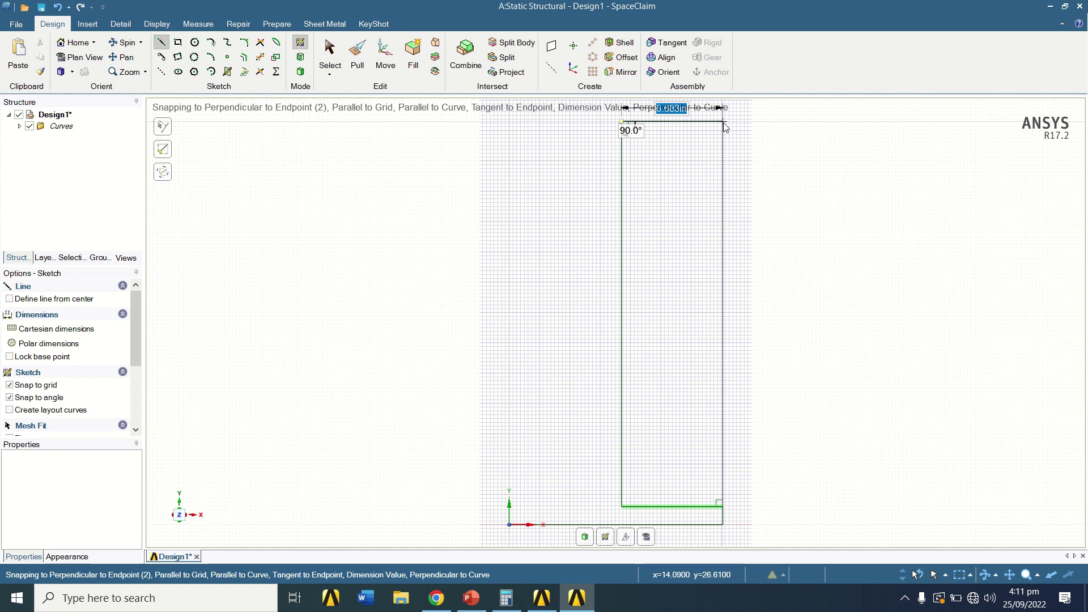
click(724, 123)
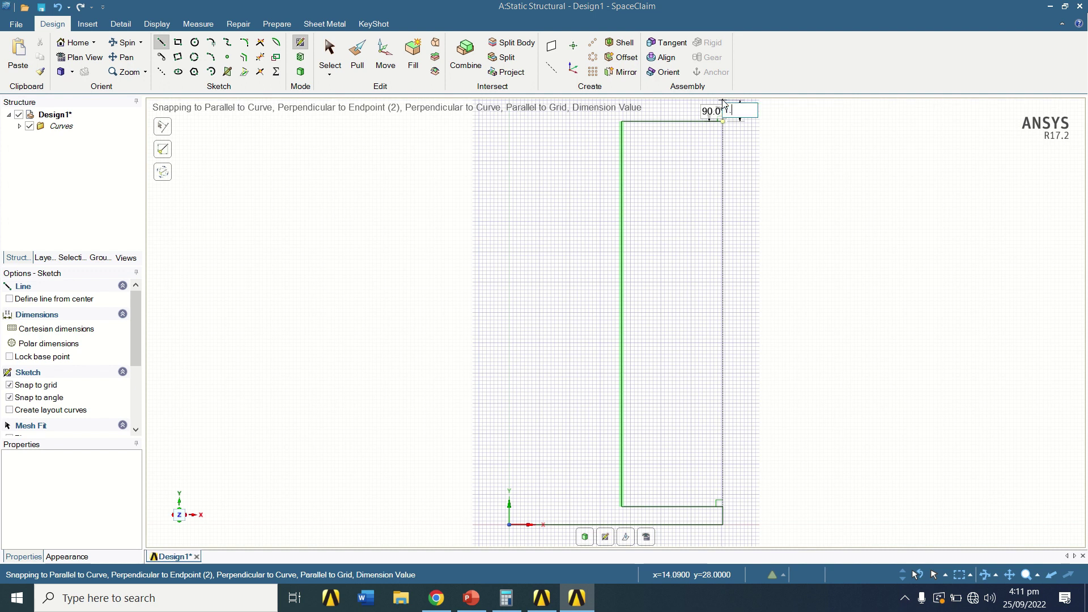
click(723, 103)
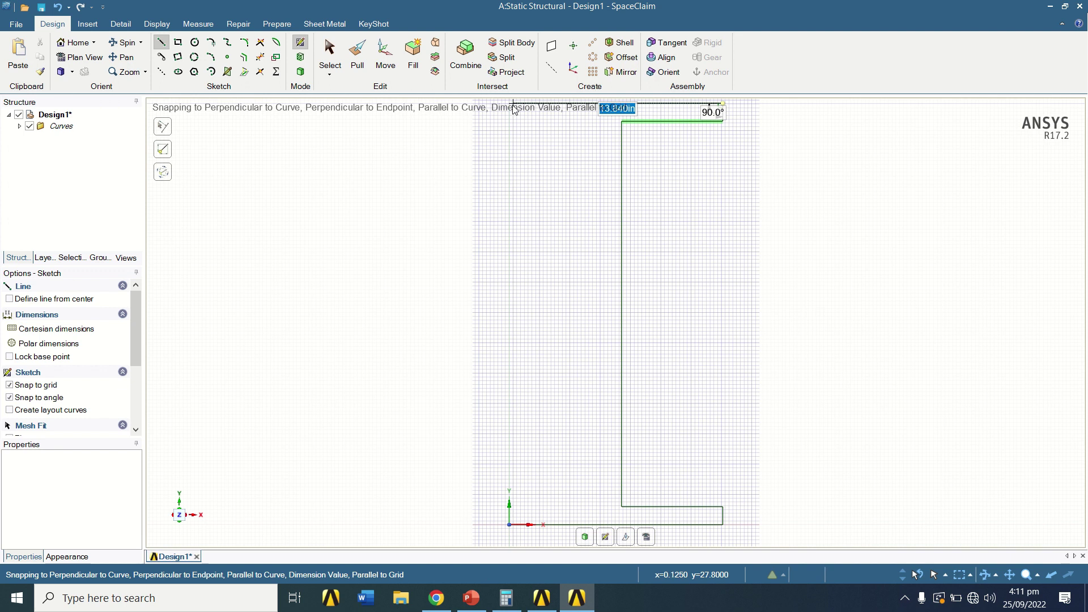
Step: Complete the upper flange outline with a 14.09 in top edge, a 1.19 in left edge and a 6.6825 in left underside
text(14.09)
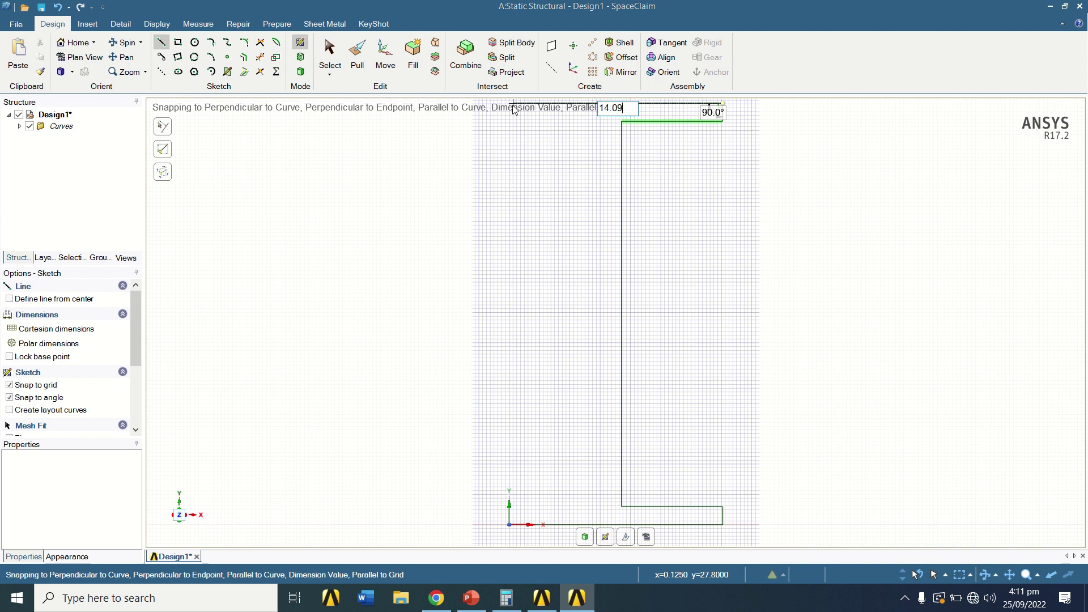
key(Return)
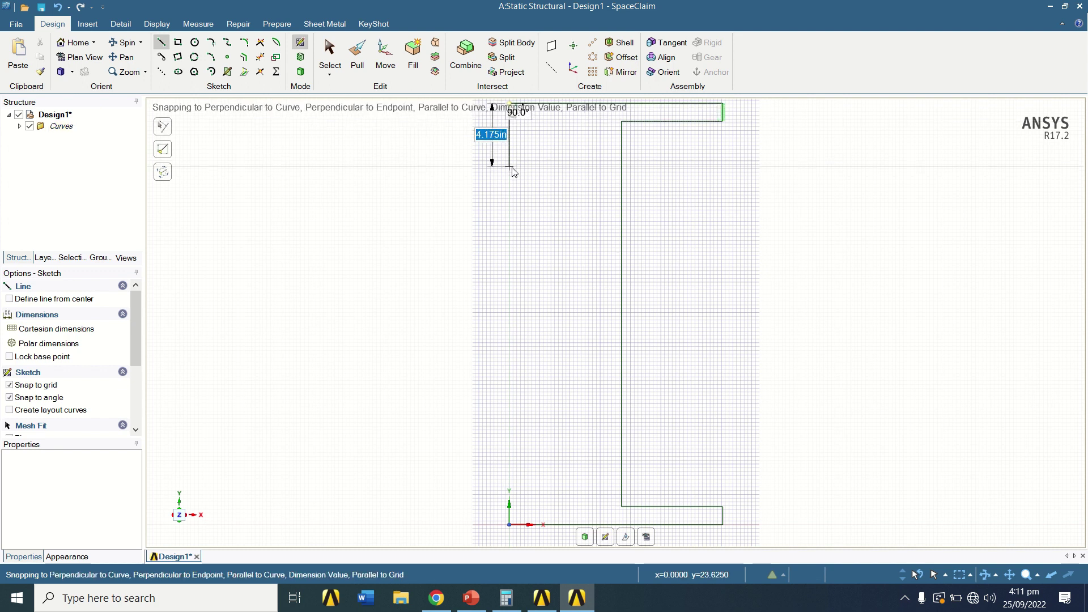
text(1.19)
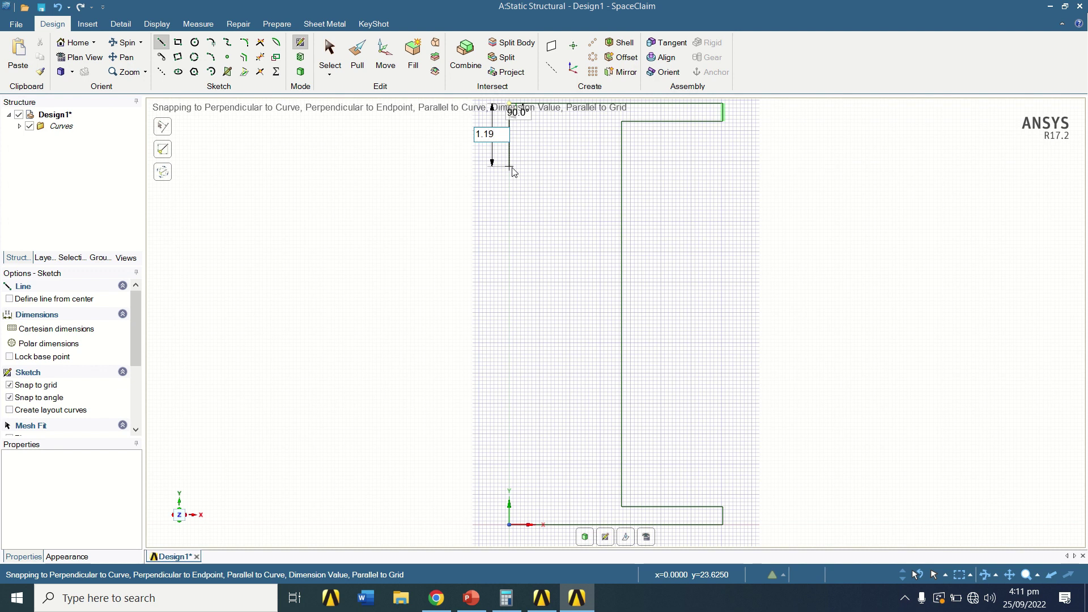
key(Return)
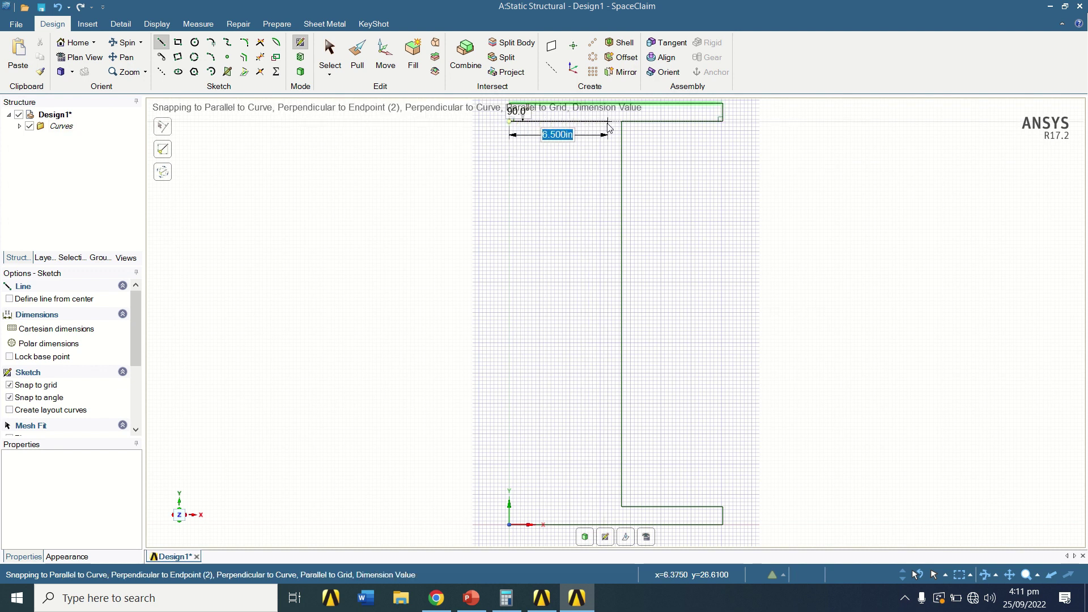
text(6.6)
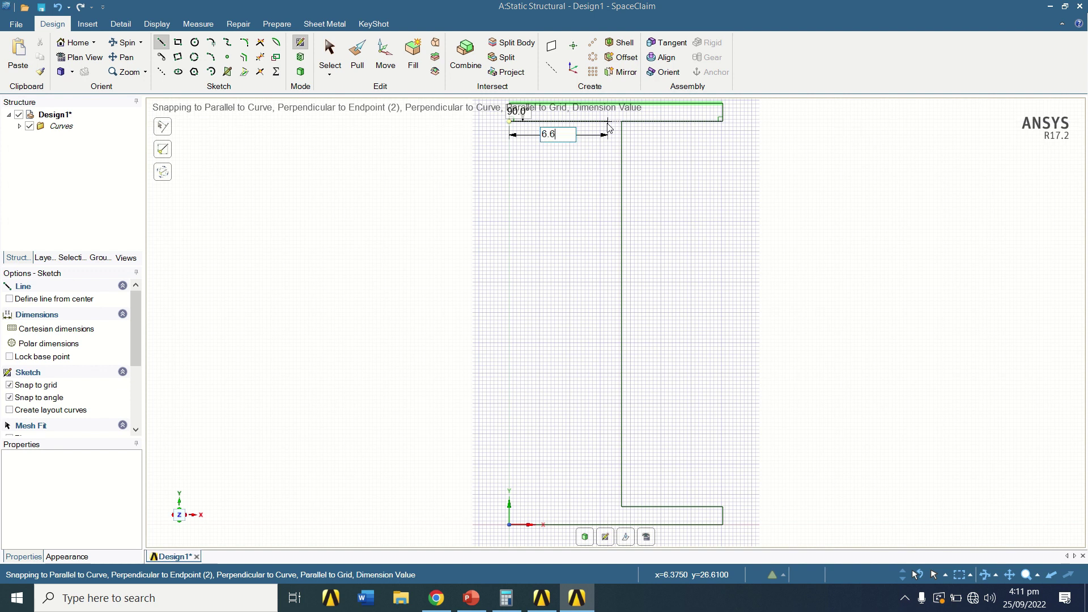
text(825)
key(Return)
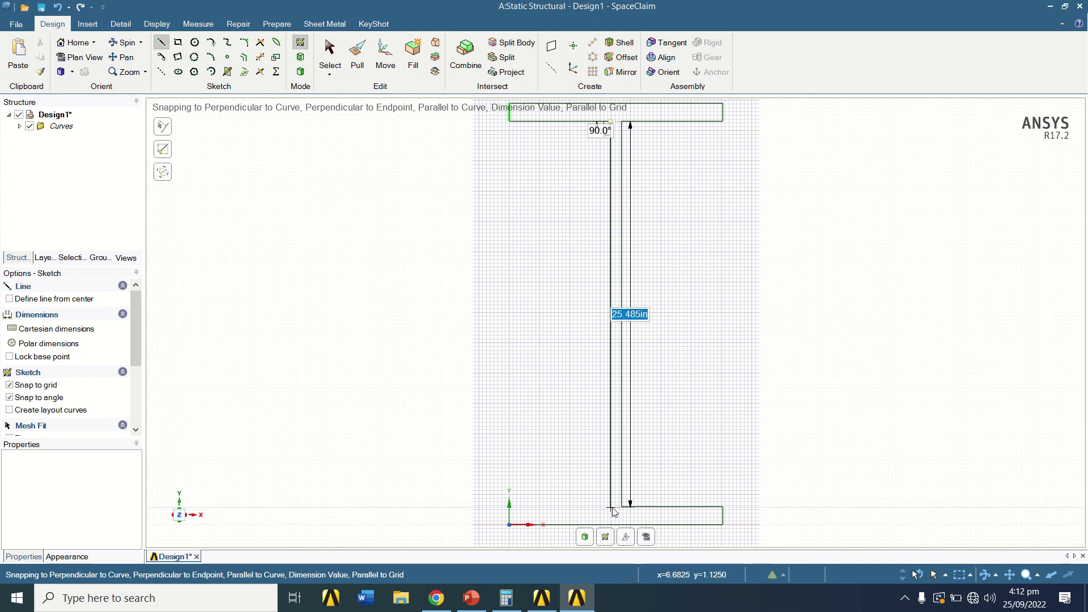
Step: Sketch the web's left edge 25.42 in downward and close the lower flange outline with lines back to the origin
text(25)
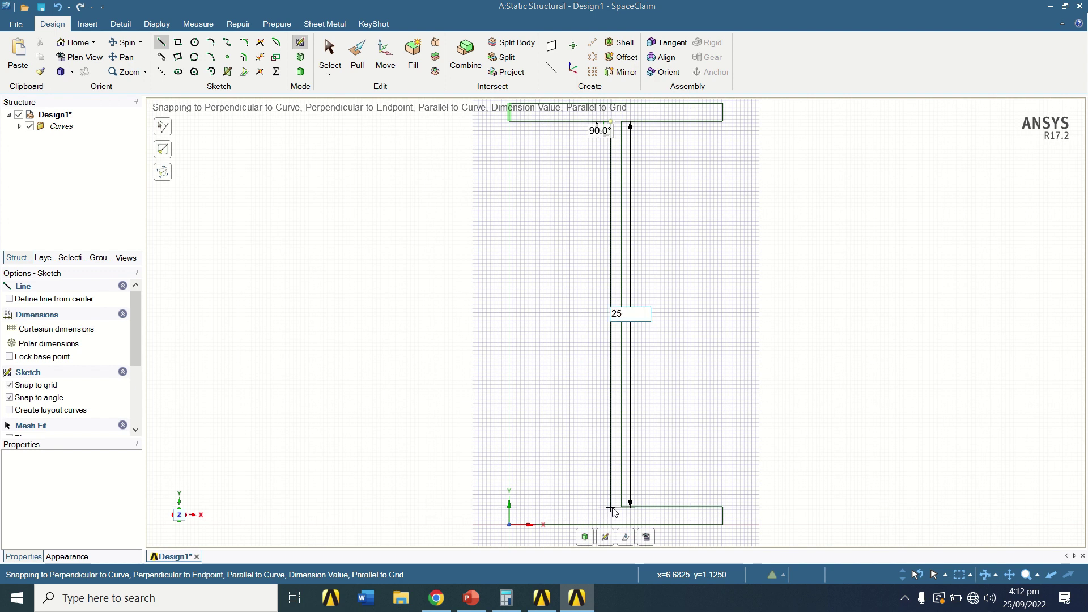
text(.5)
key(Return)
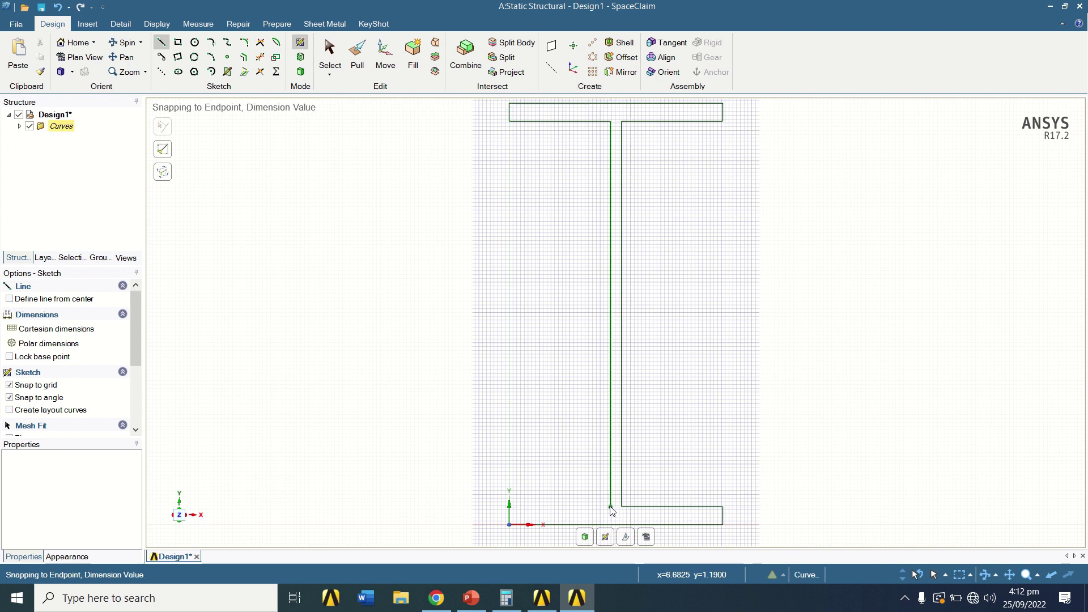
click(509, 507)
click(509, 507)
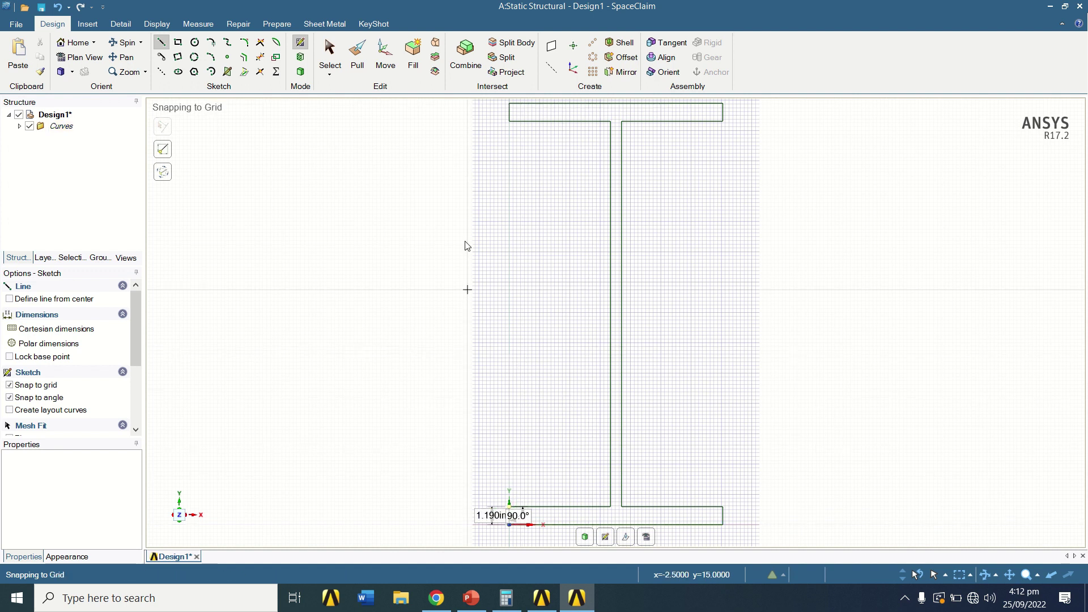
Step: Pull the closed I-section profile 300 in along the Z axis to form the solid beam
click(357, 61)
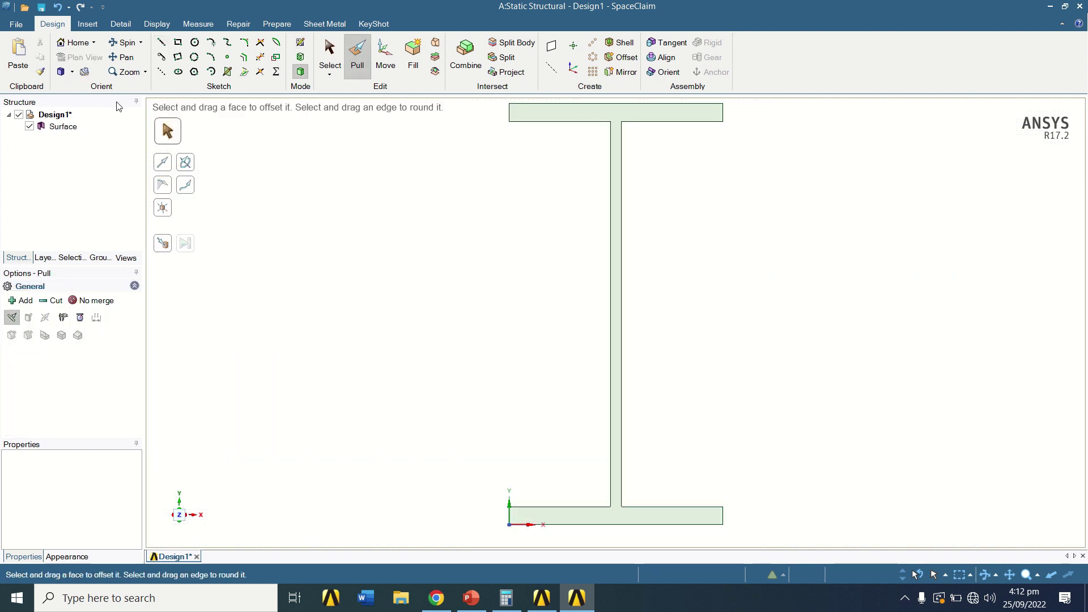
click(60, 72)
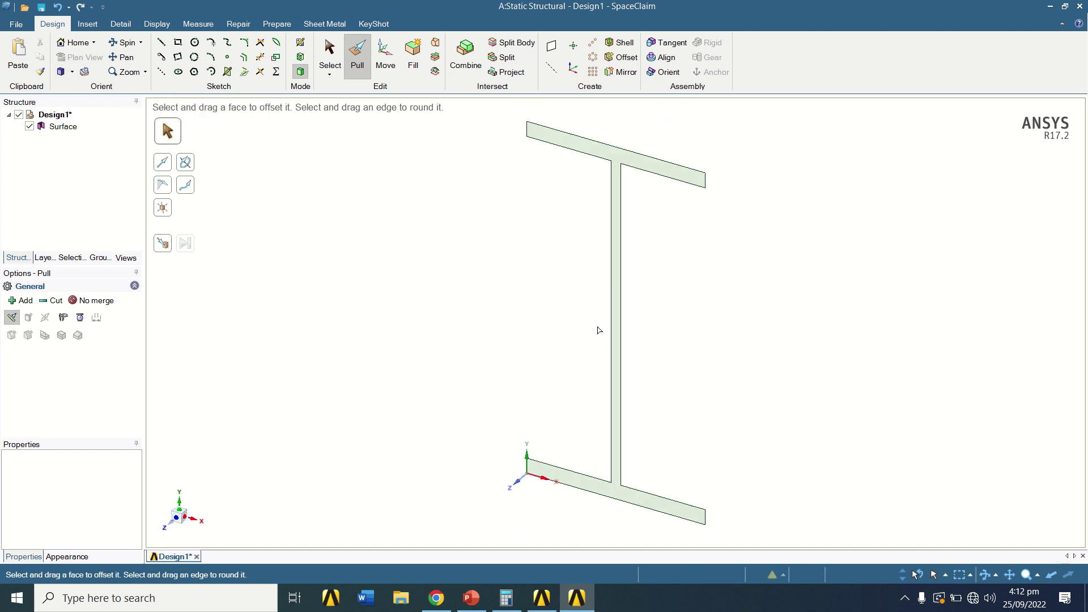
click(617, 326)
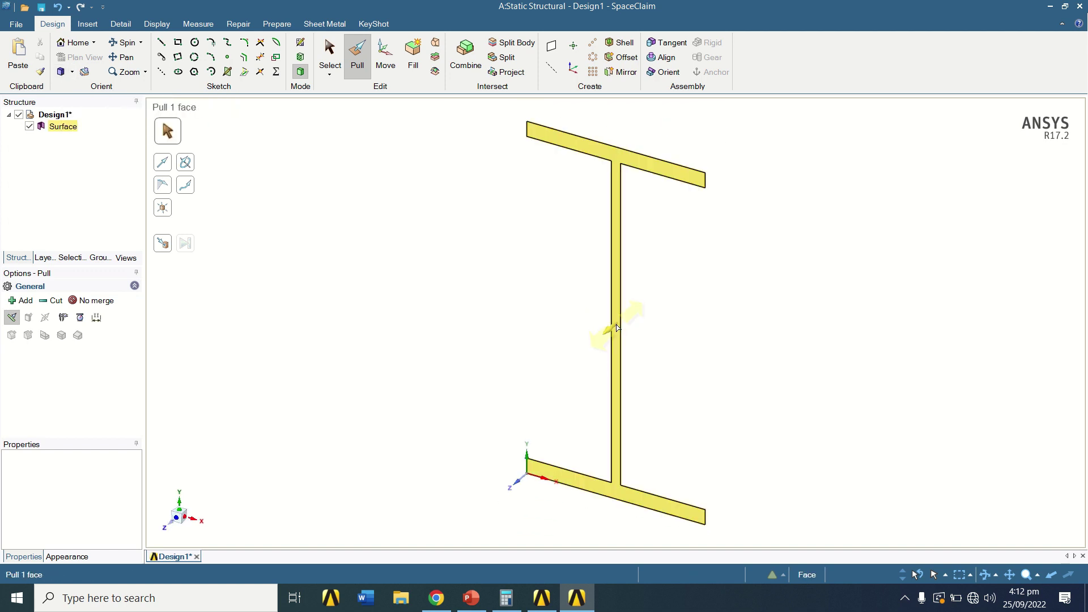
click(271, 152)
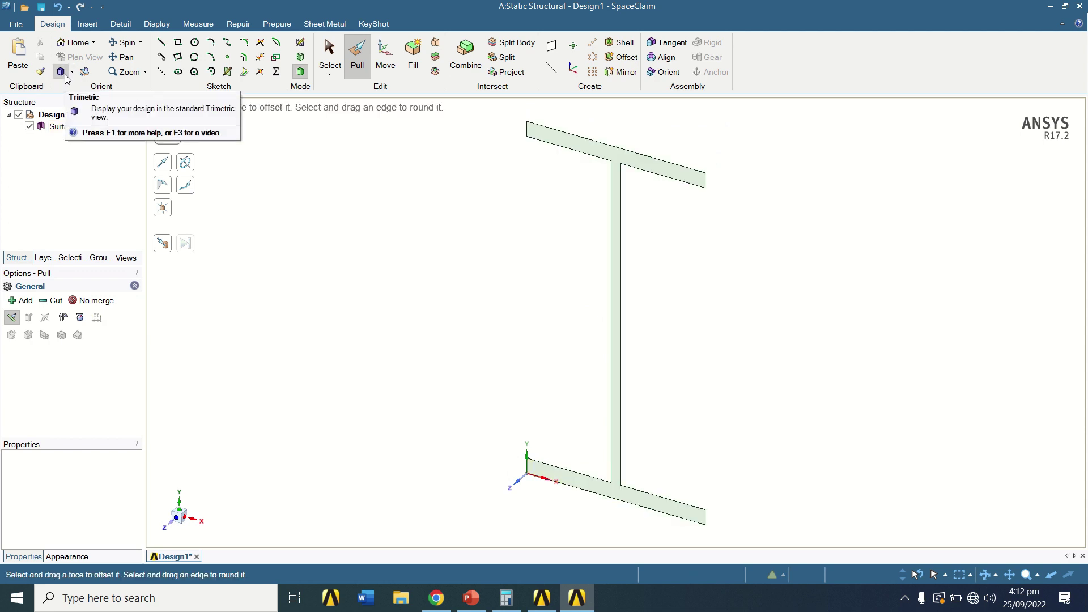
click(616, 305)
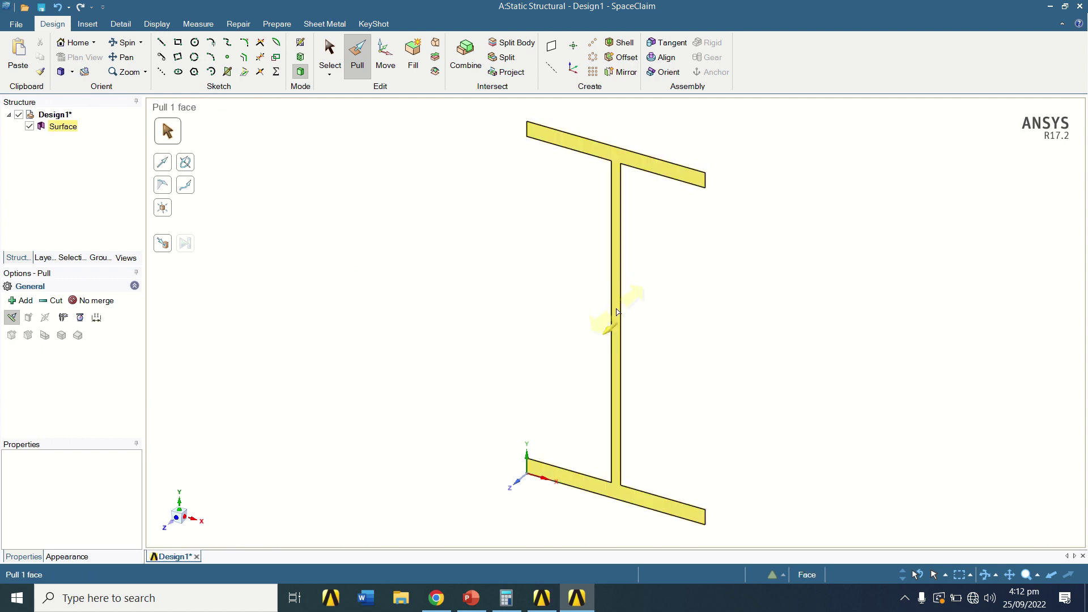
click(611, 333)
click(615, 335)
click(615, 334)
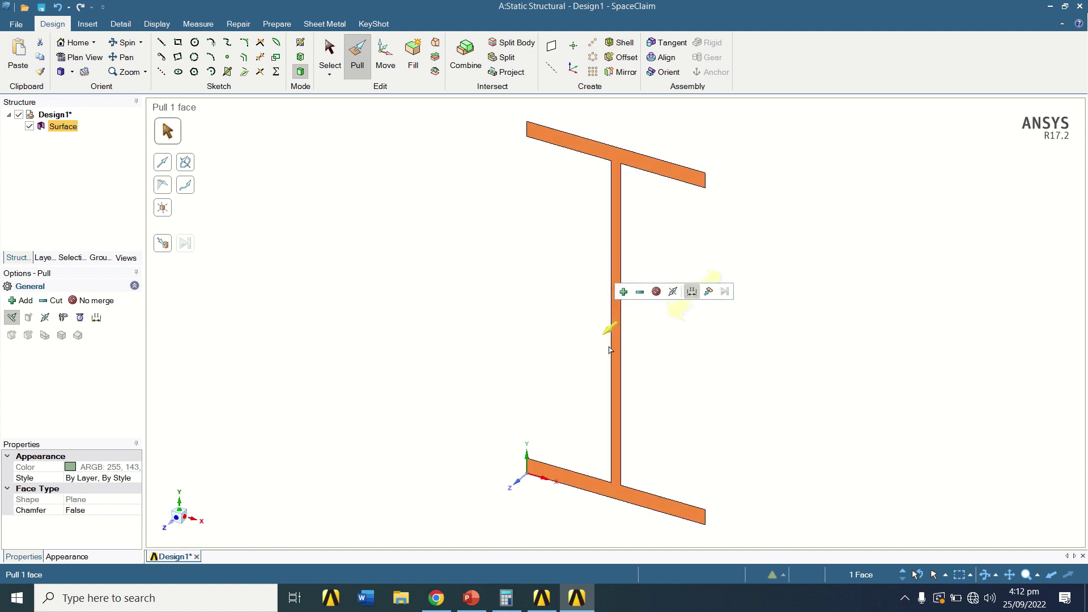
click(693, 292)
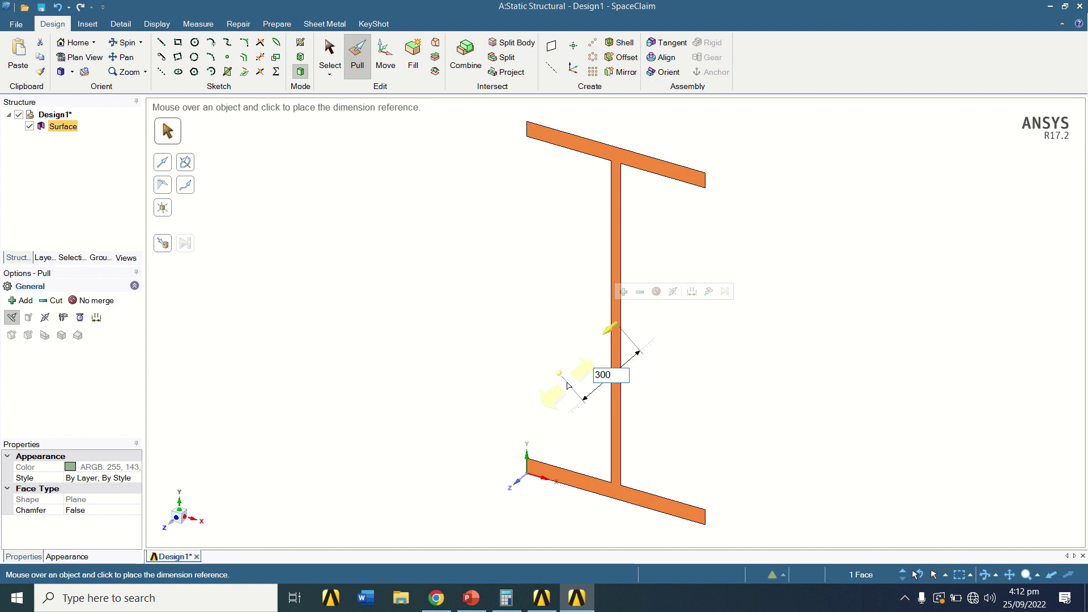
text(300)
key(Return)
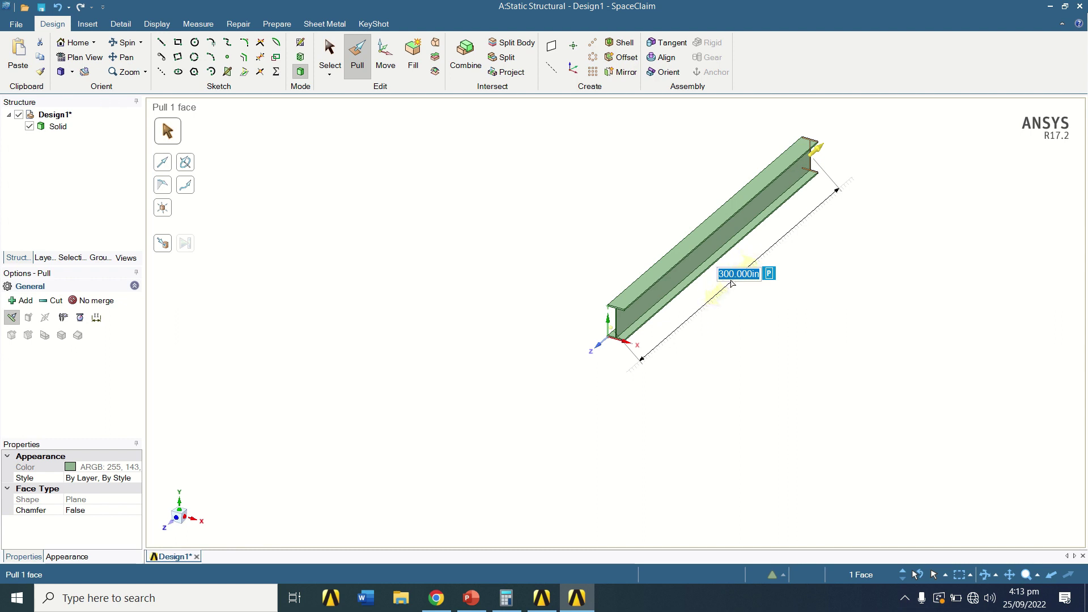
Step: Switch to Workbench and open the Static Structural system's model in Mechanical
click(1049, 8)
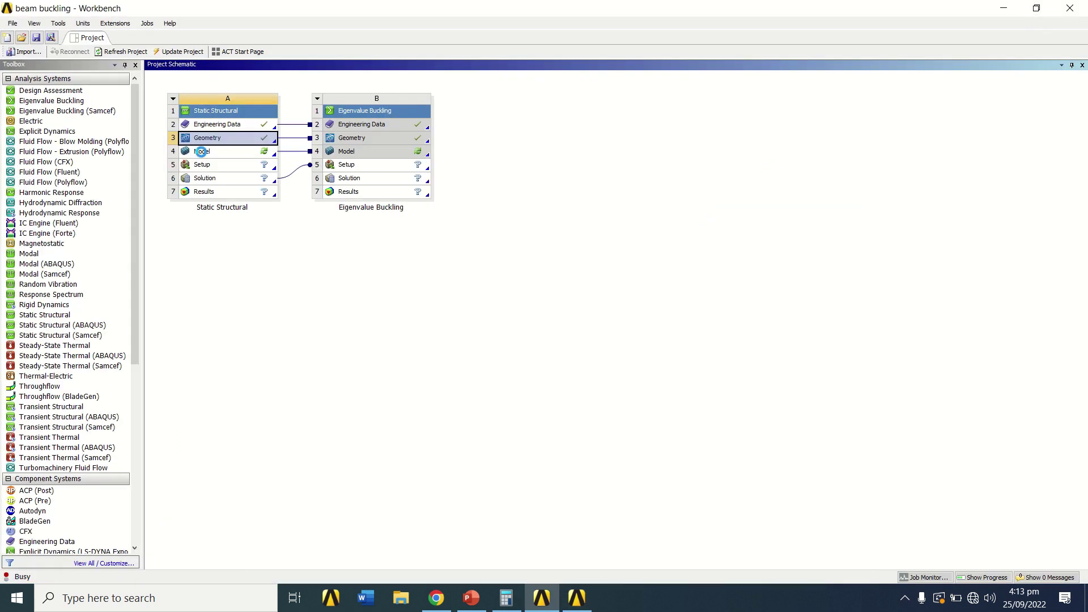
double_click(202, 151)
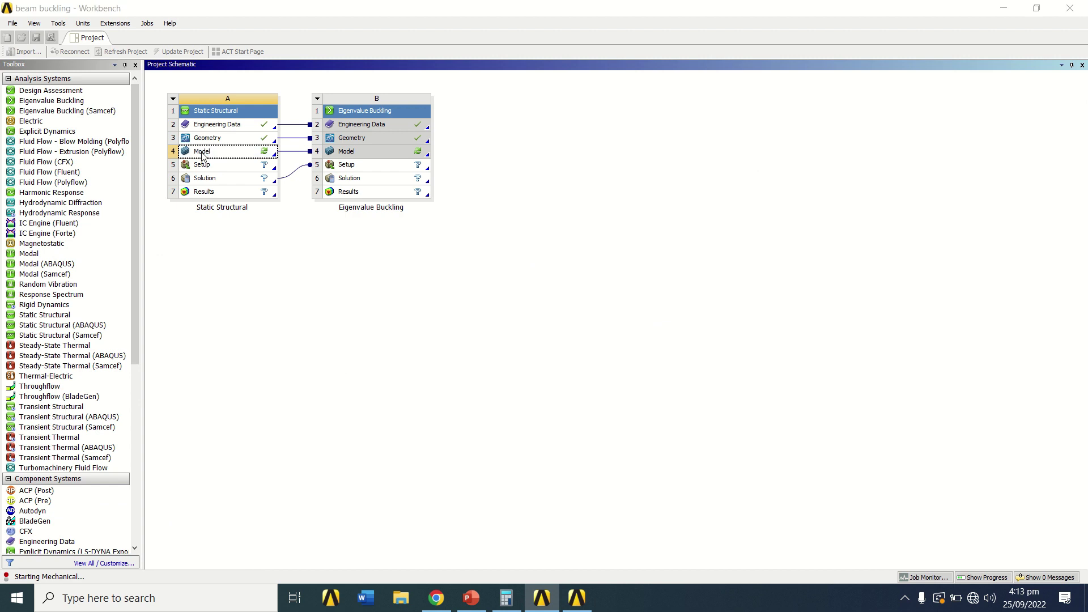
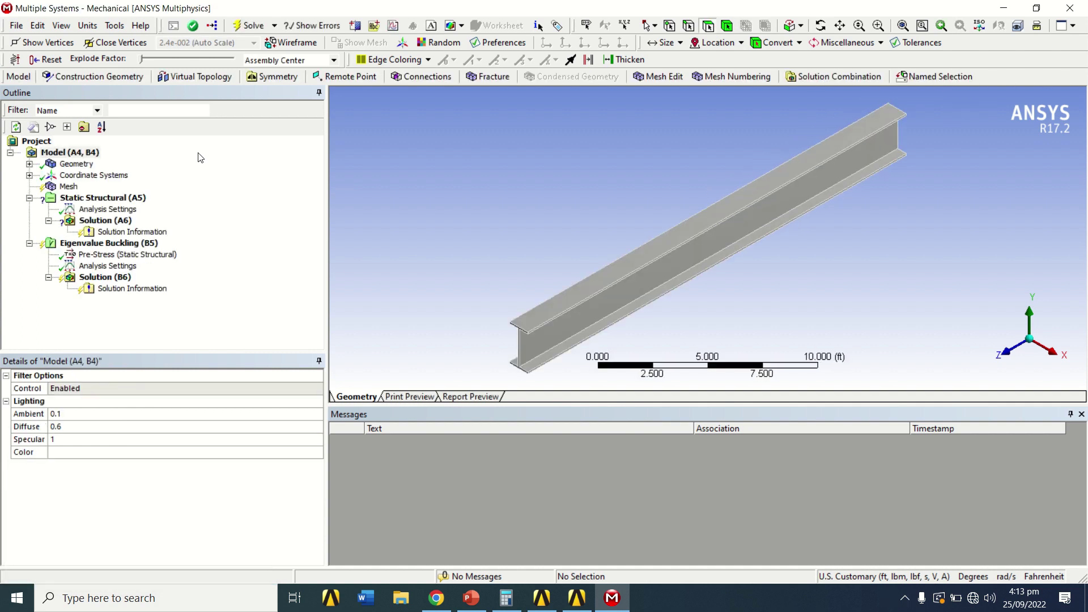
Step: Set the mesh sizing's relevance center to Fine and generate the beam's mesh
click(72, 189)
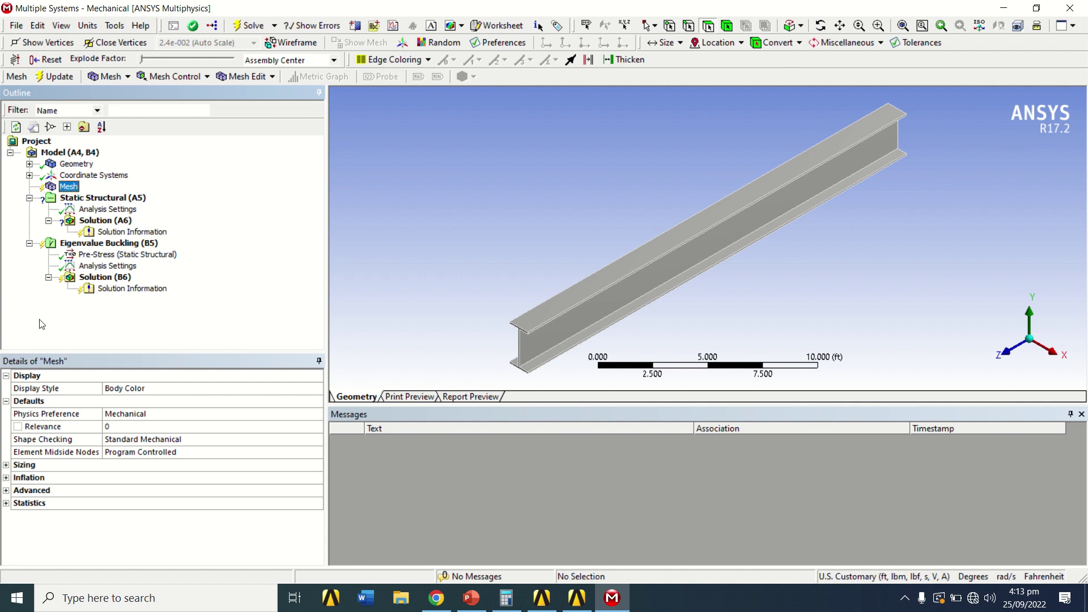
click(6, 465)
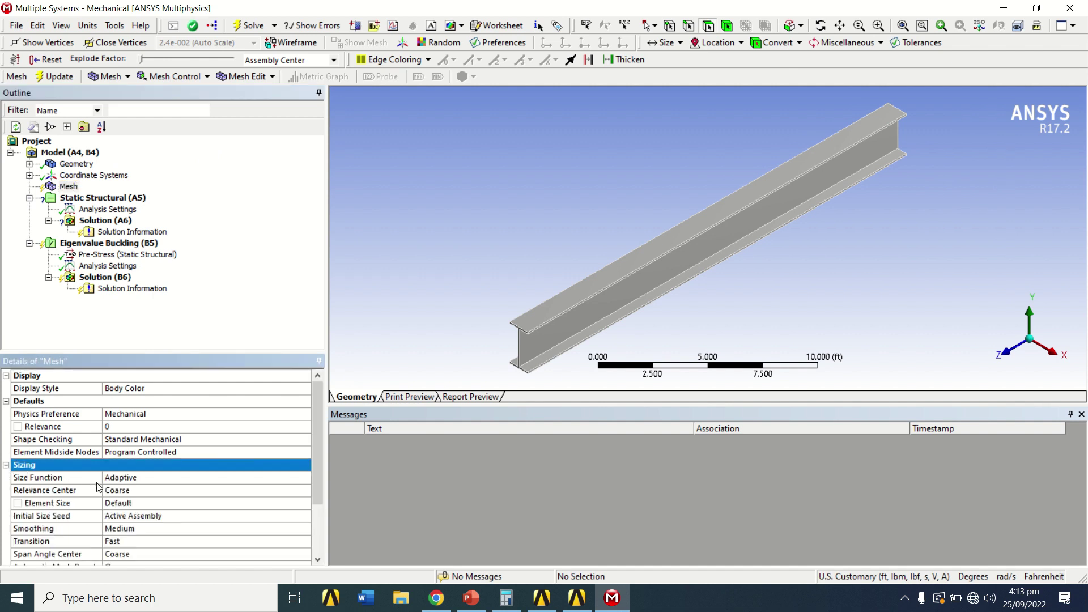
click(147, 493)
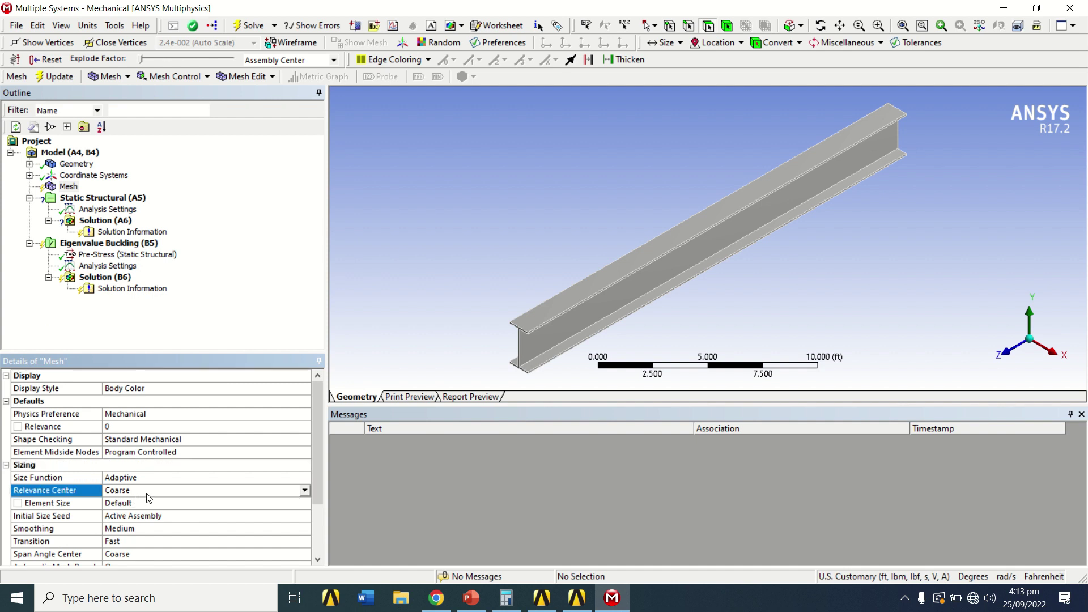
click(305, 491)
click(294, 520)
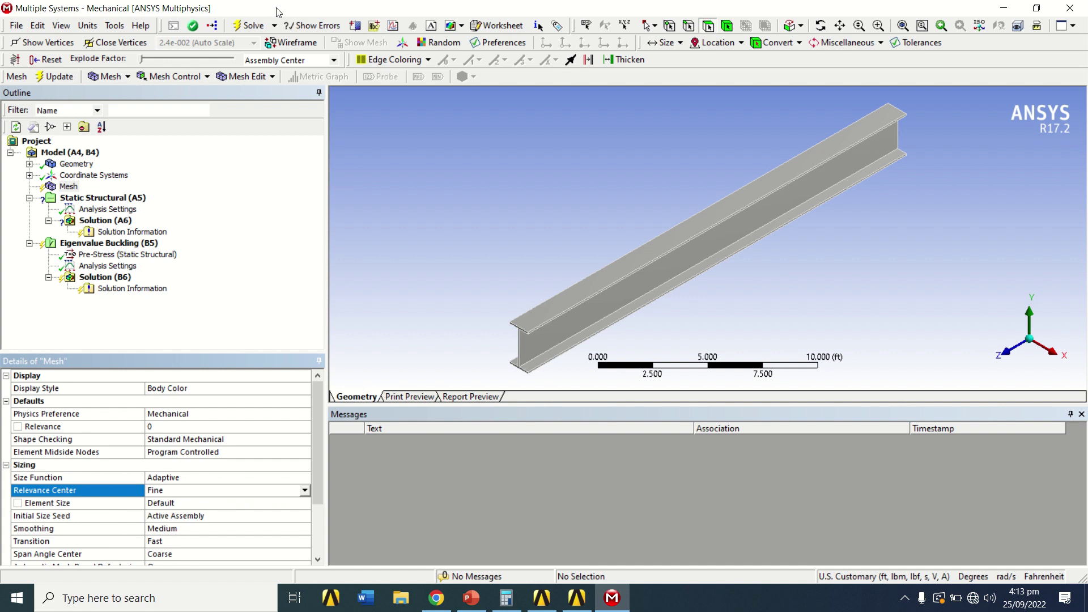
right_click(71, 187)
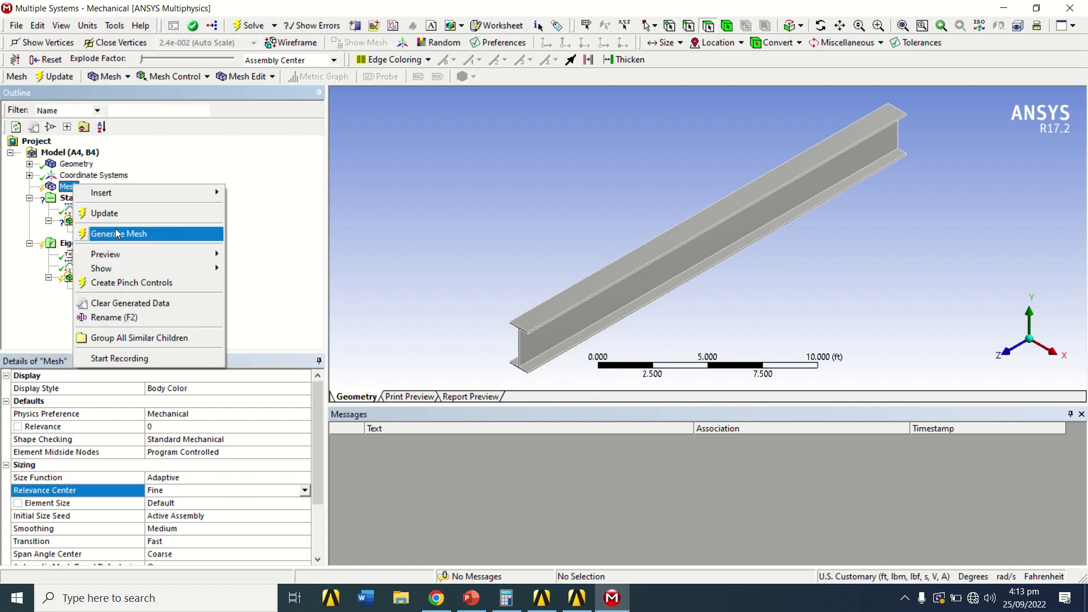
click(116, 232)
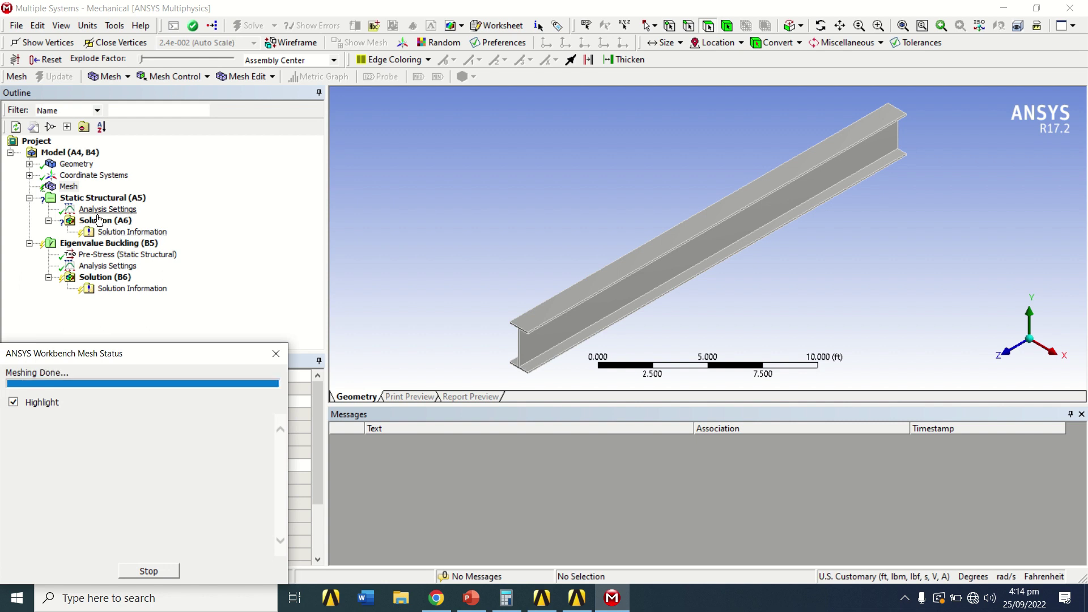
Step: Add a fixed support to the beam's near end face in the static structural analysis, postponing the Windows restart reminder
click(108, 200)
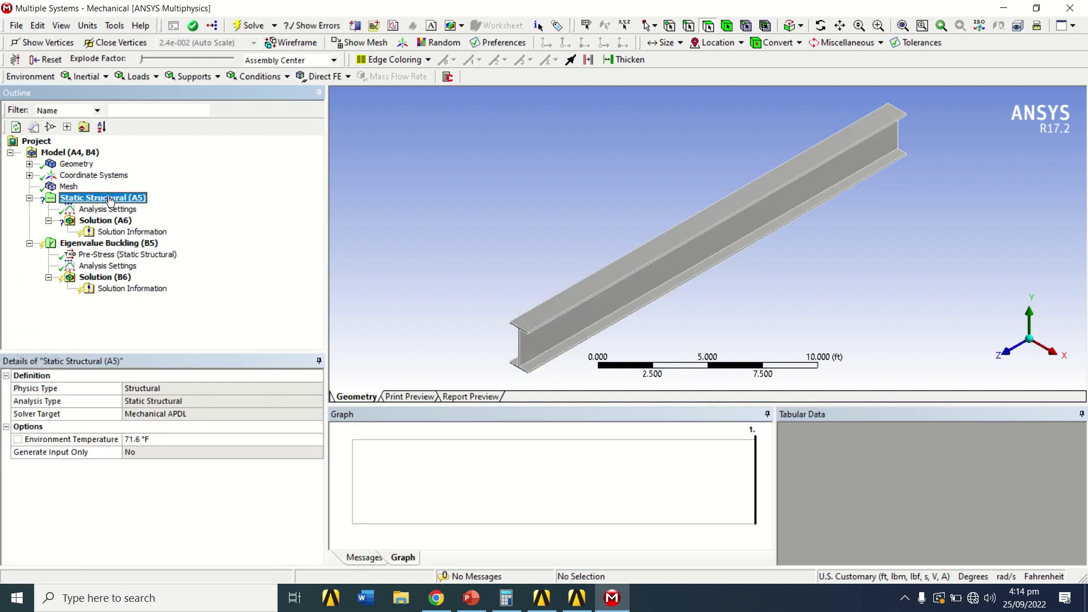
right_click(115, 199)
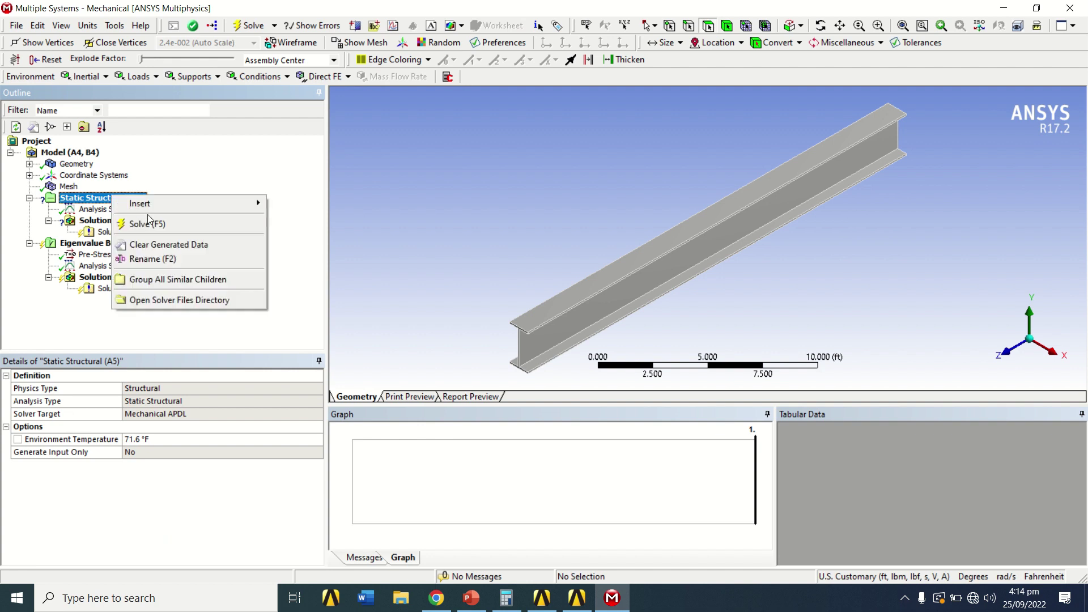
mouse_move(202, 206)
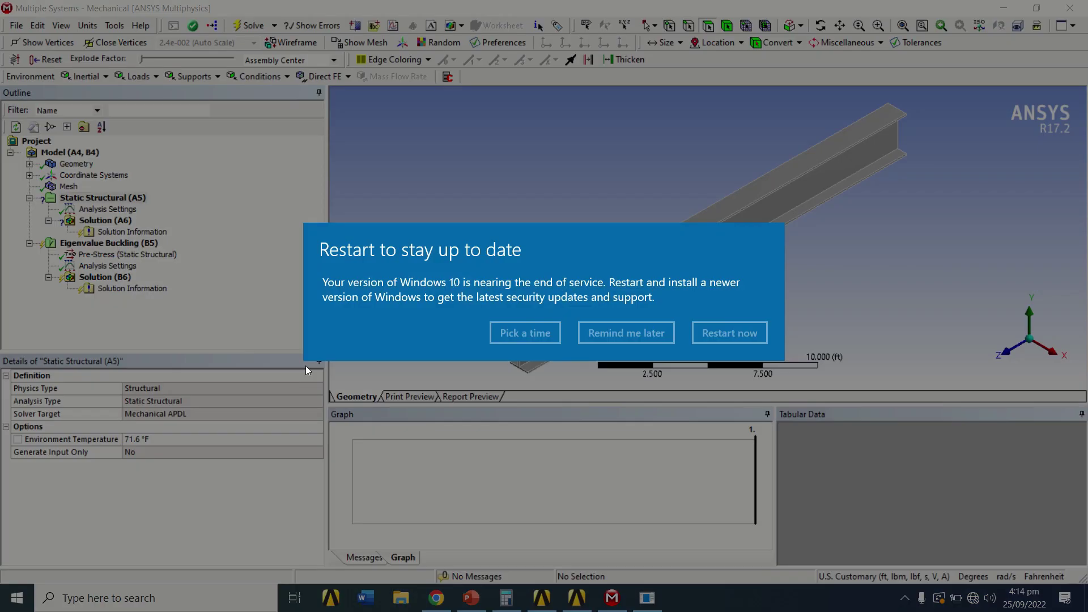
click(594, 338)
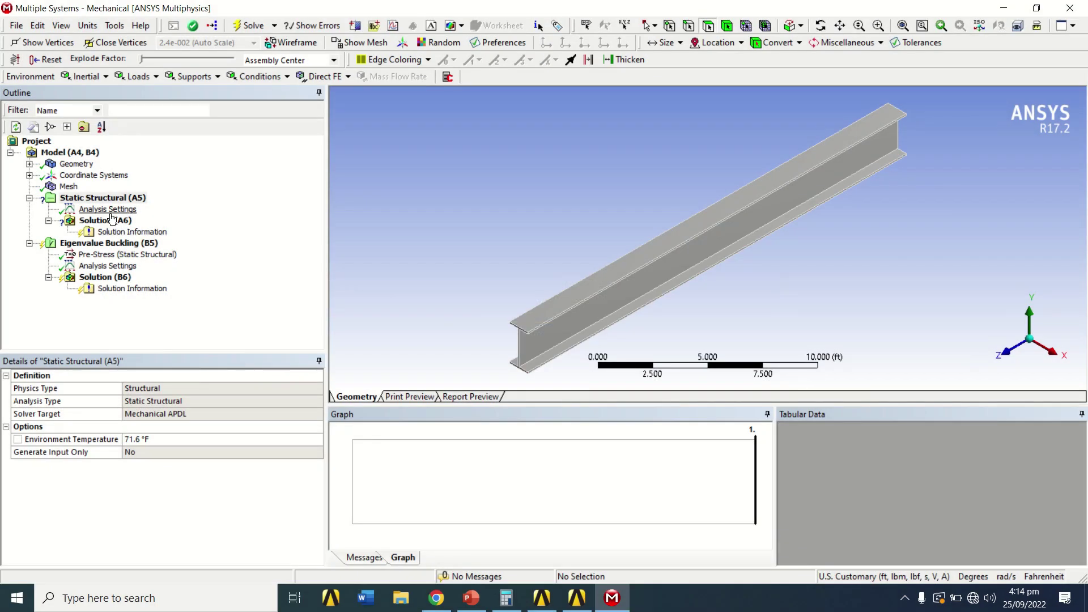
click(98, 199)
right_click(98, 199)
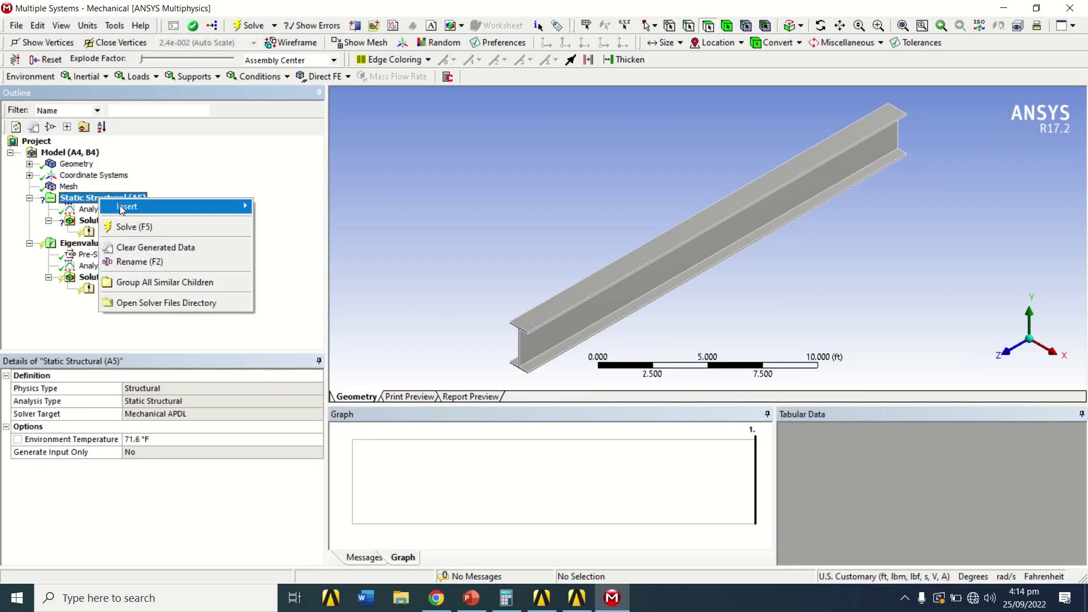
mouse_move(125, 207)
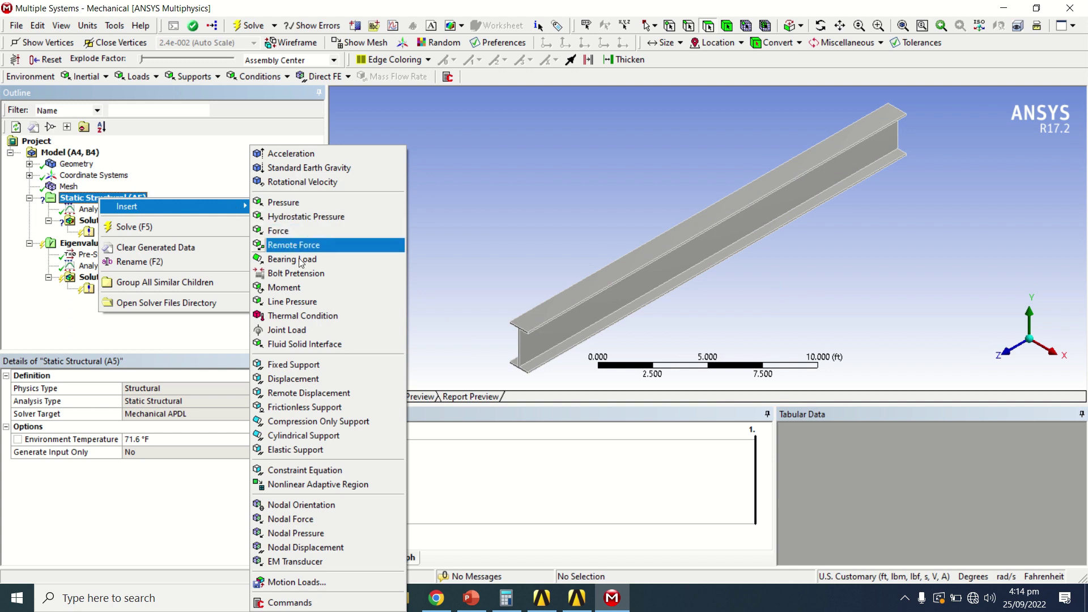
click(301, 366)
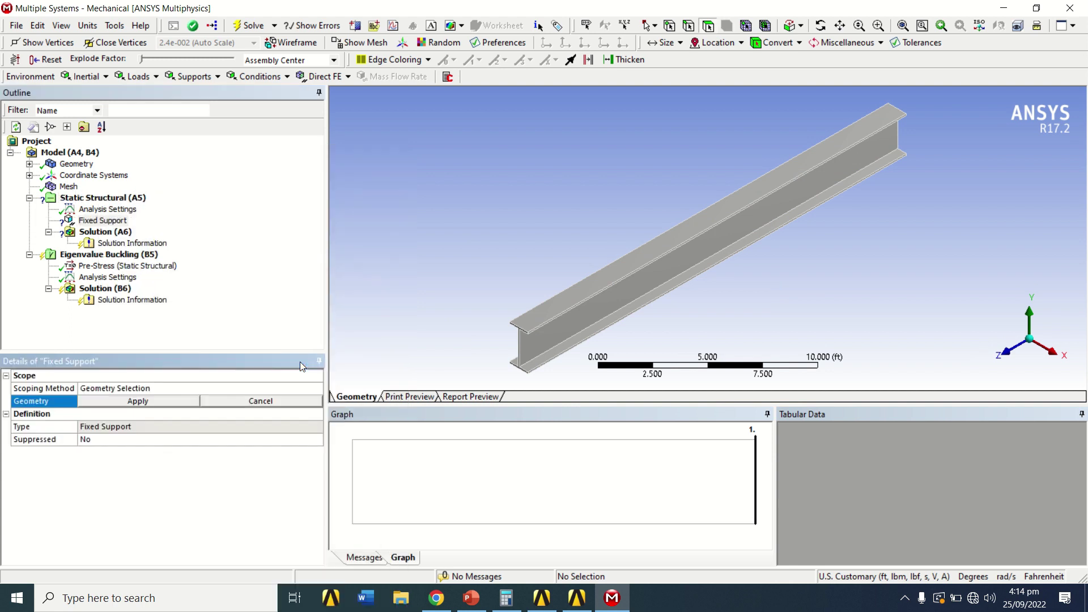
click(519, 336)
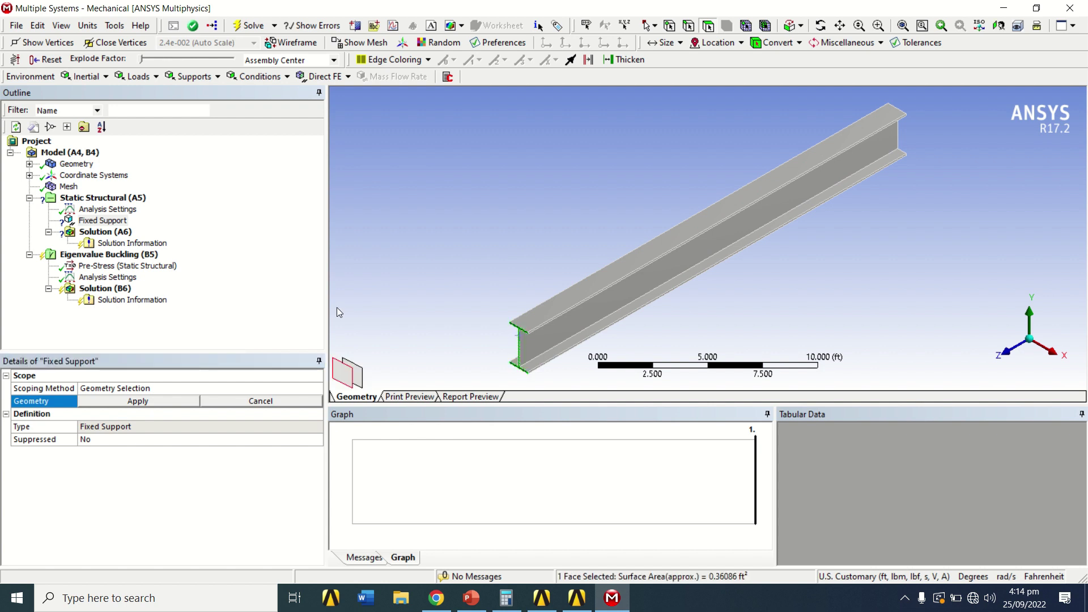
click(163, 403)
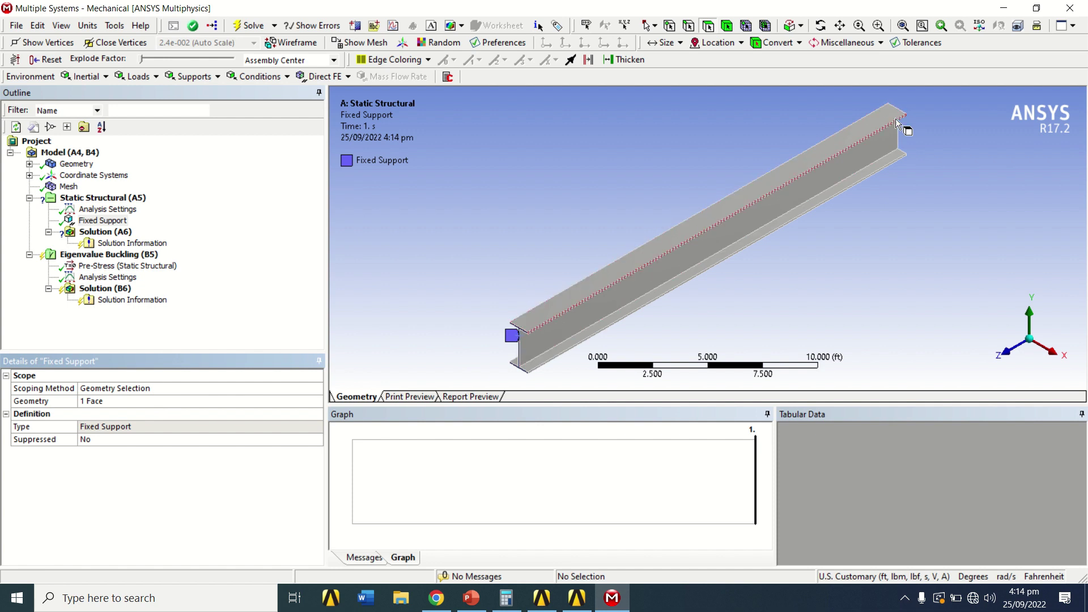
Step: Insert a force in the static structural analysis on the beam's end face opposite the fixed support
click(821, 27)
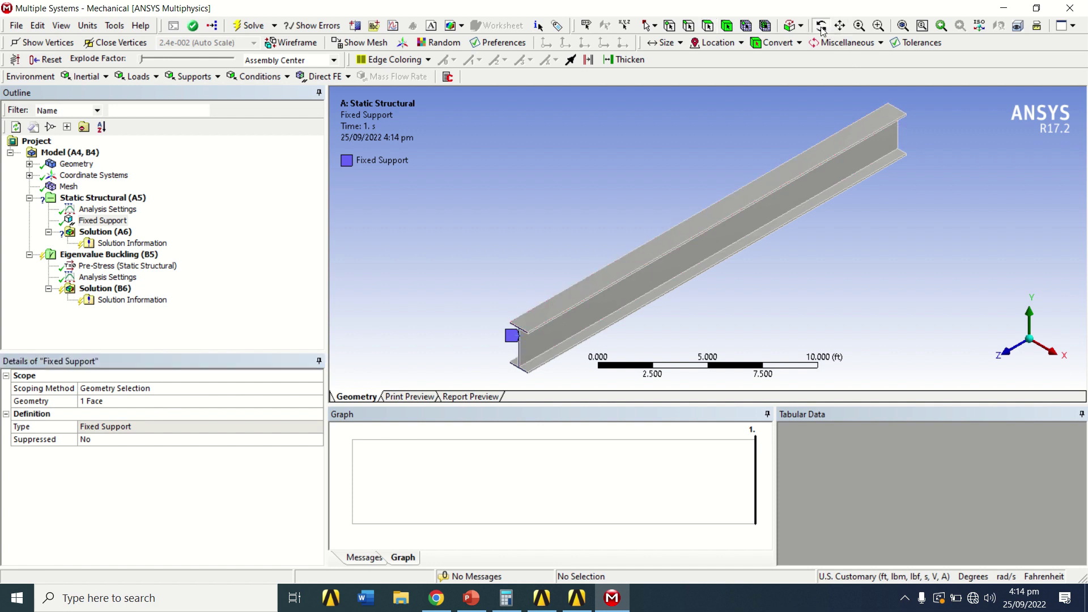
drag(896, 129, 720, 225)
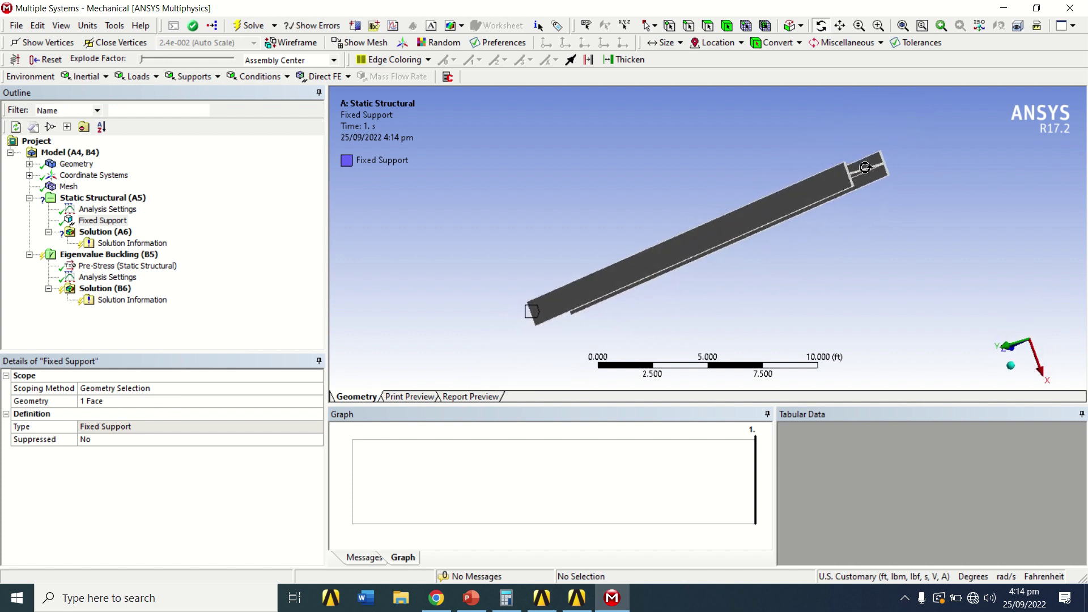
click(709, 27)
click(883, 162)
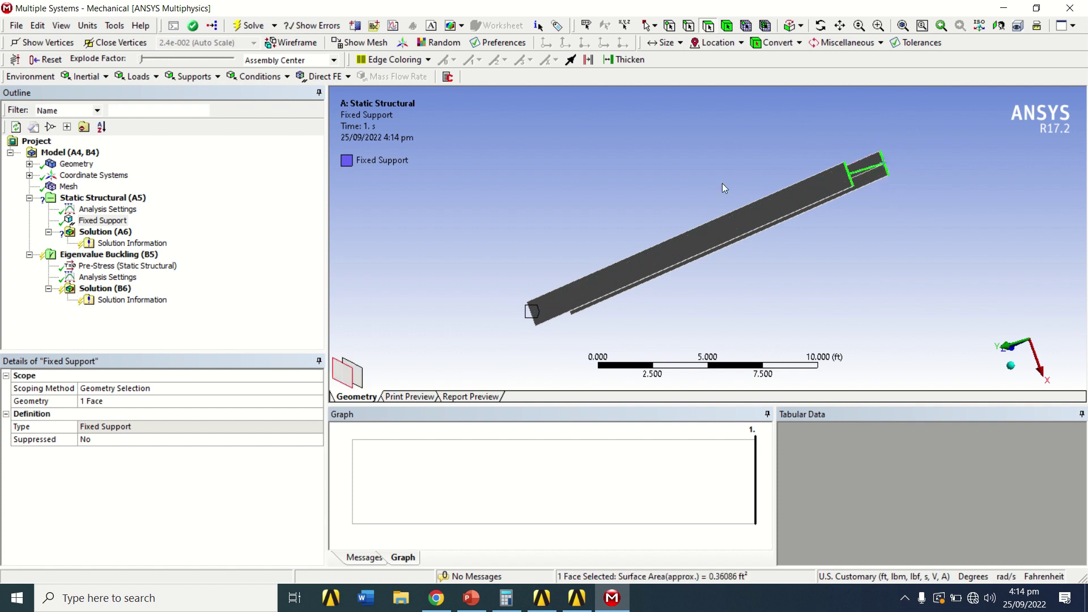
right_click(134, 203)
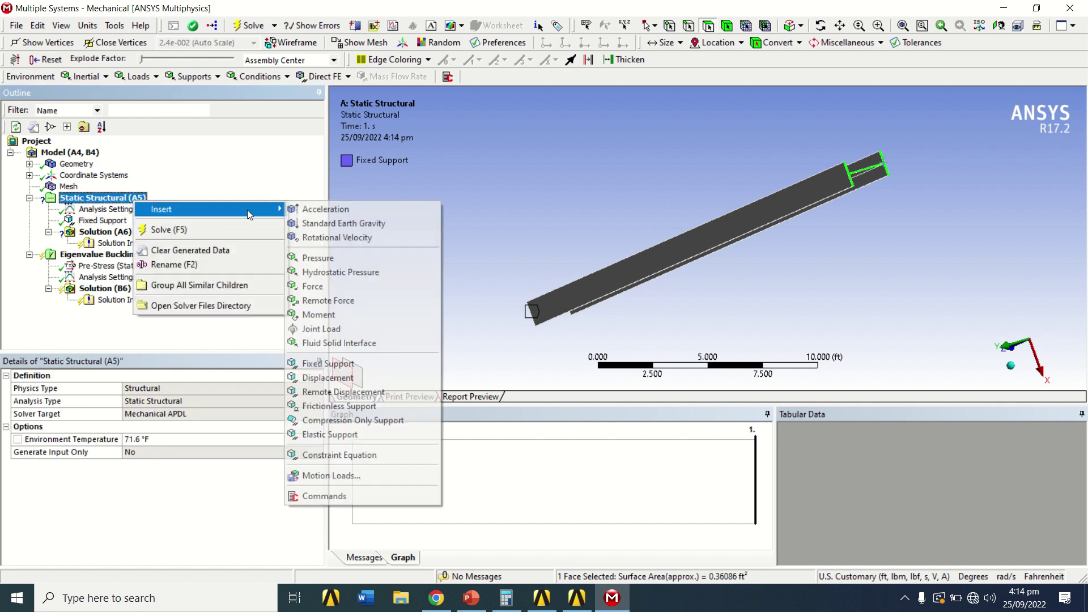
click(312, 286)
click(119, 453)
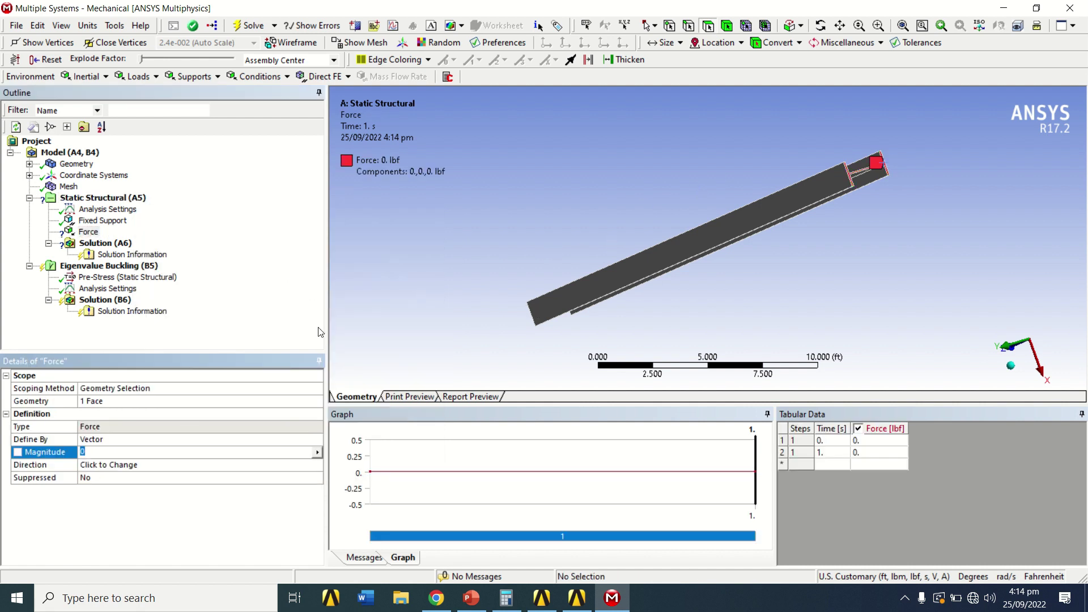
click(113, 405)
click(113, 405)
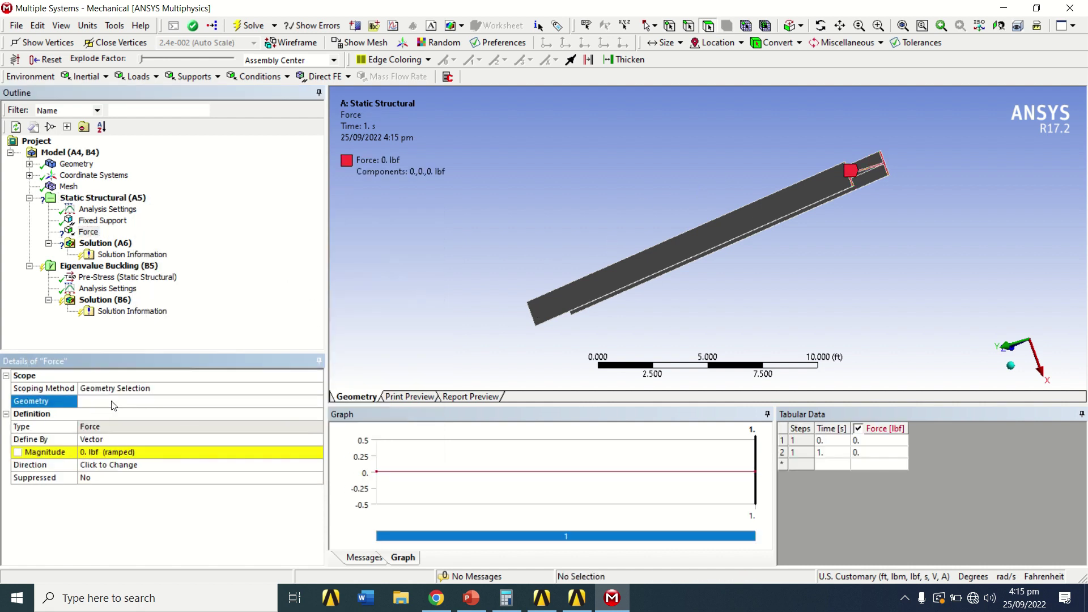
Step: Define the end-face force by components in the global coordinate system, with a Z component of 1 lbf
click(190, 444)
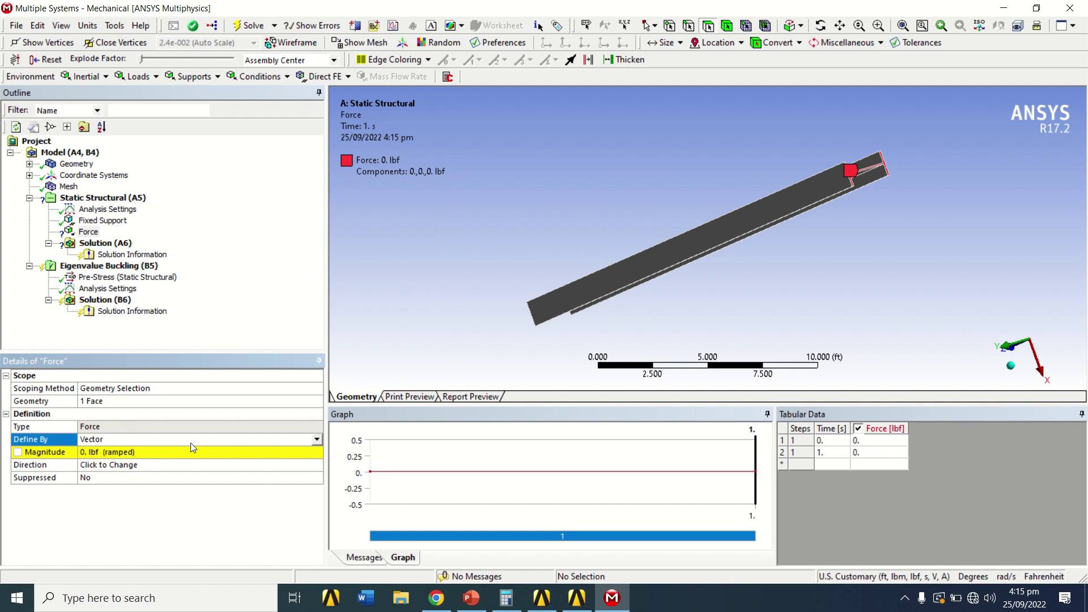
click(318, 441)
click(255, 451)
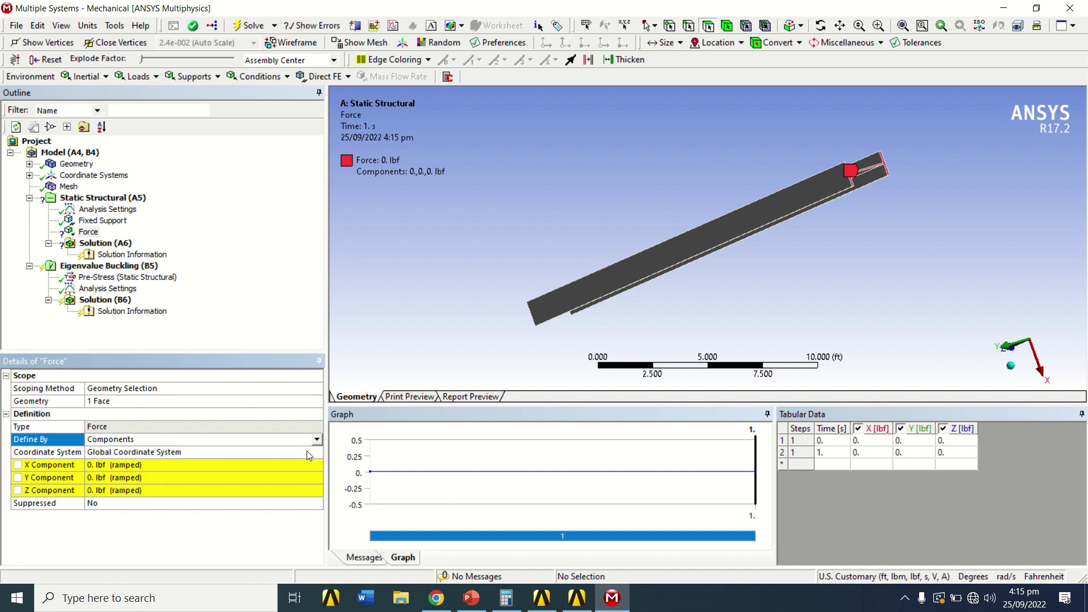
click(245, 490)
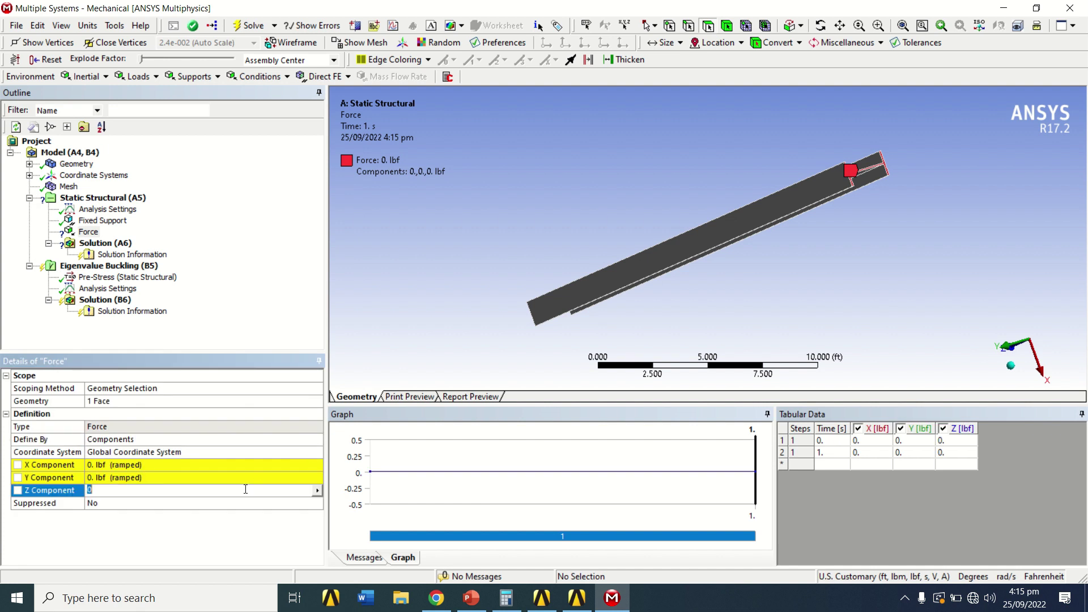
text(1)
key(Return)
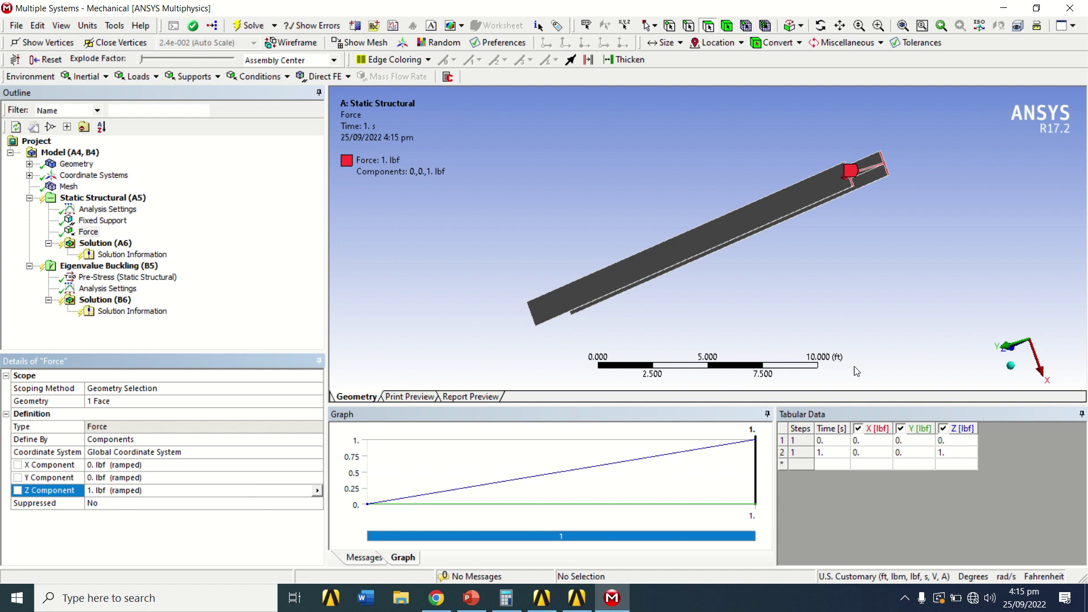
click(1012, 369)
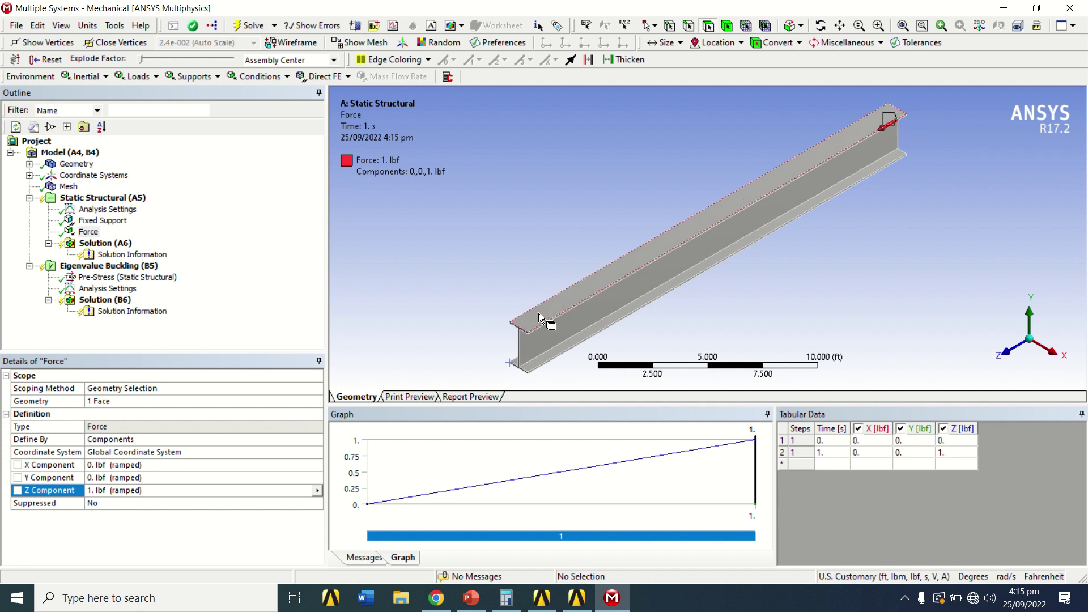
Step: Insert a total deformation result in the static structural solution
right_click(99, 246)
mouse_move(101, 250)
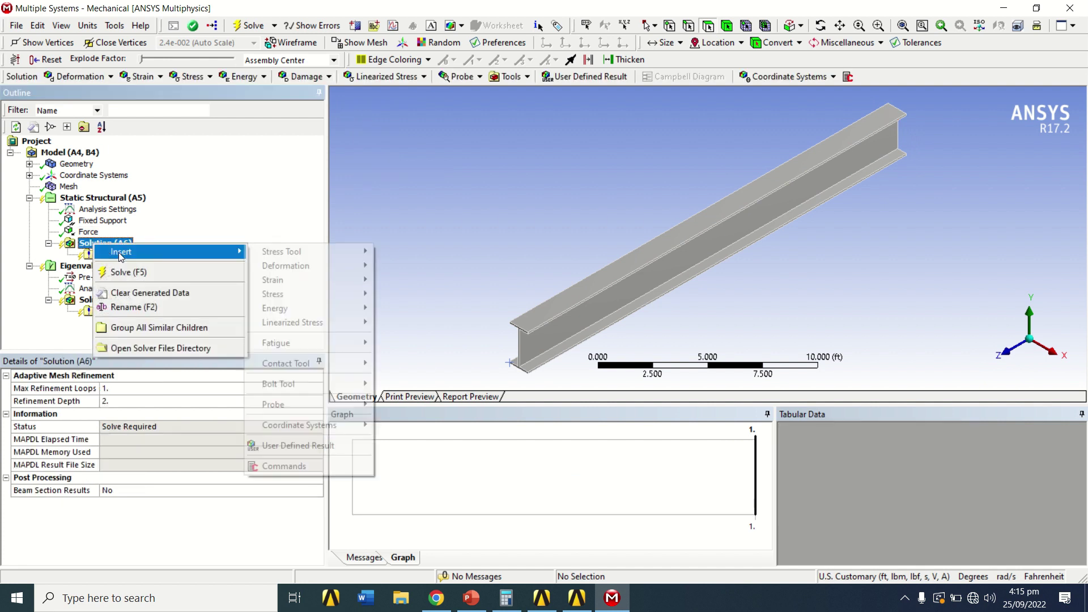
mouse_move(334, 270)
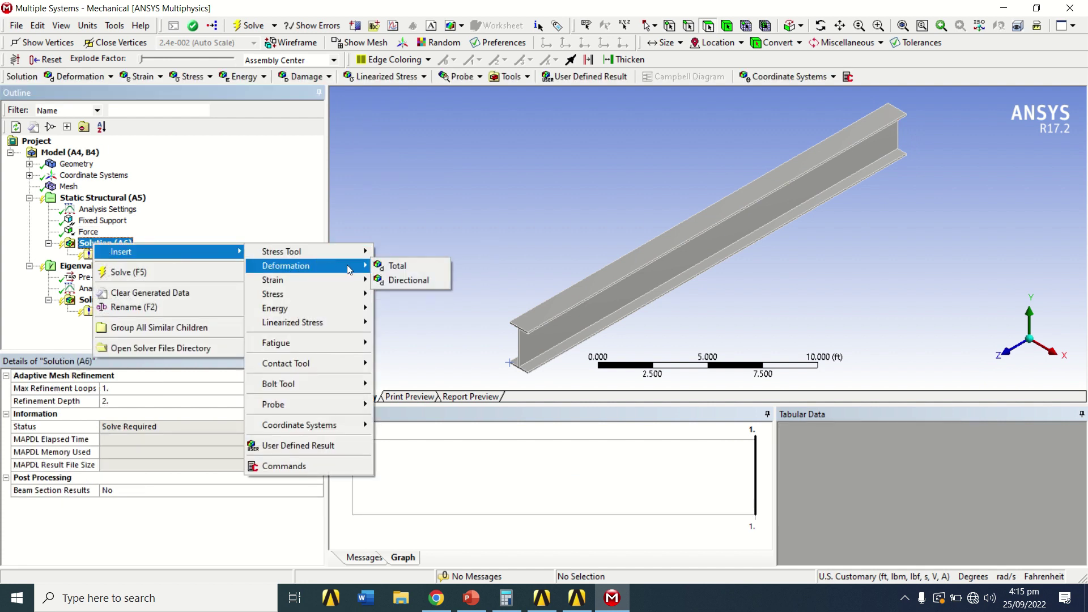
click(393, 266)
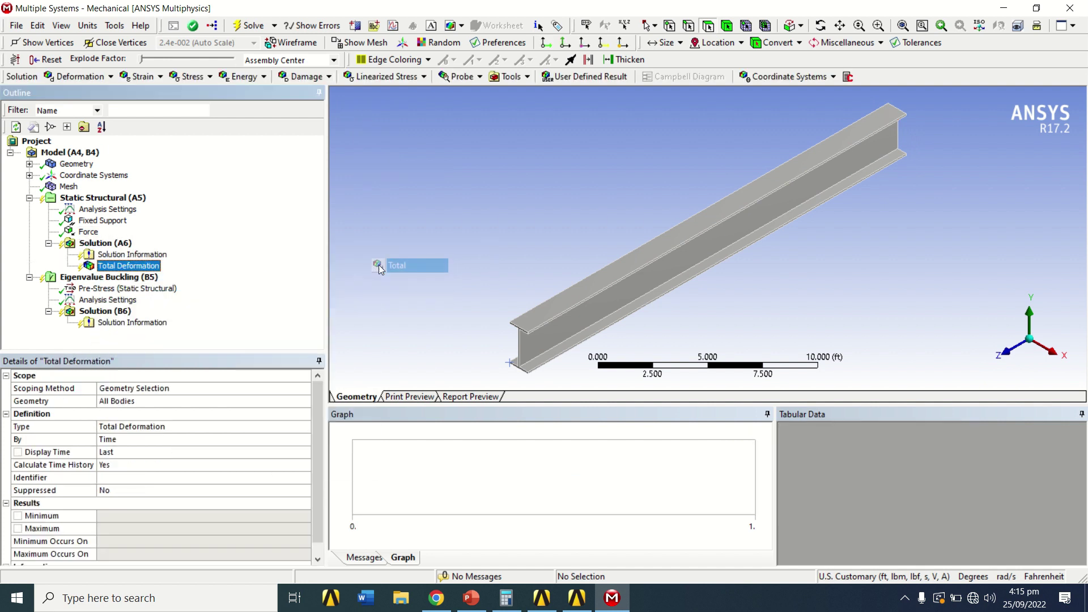
Step: Insert a total deformation result in the eigenvalue buckling solution and solve both analyses
click(94, 312)
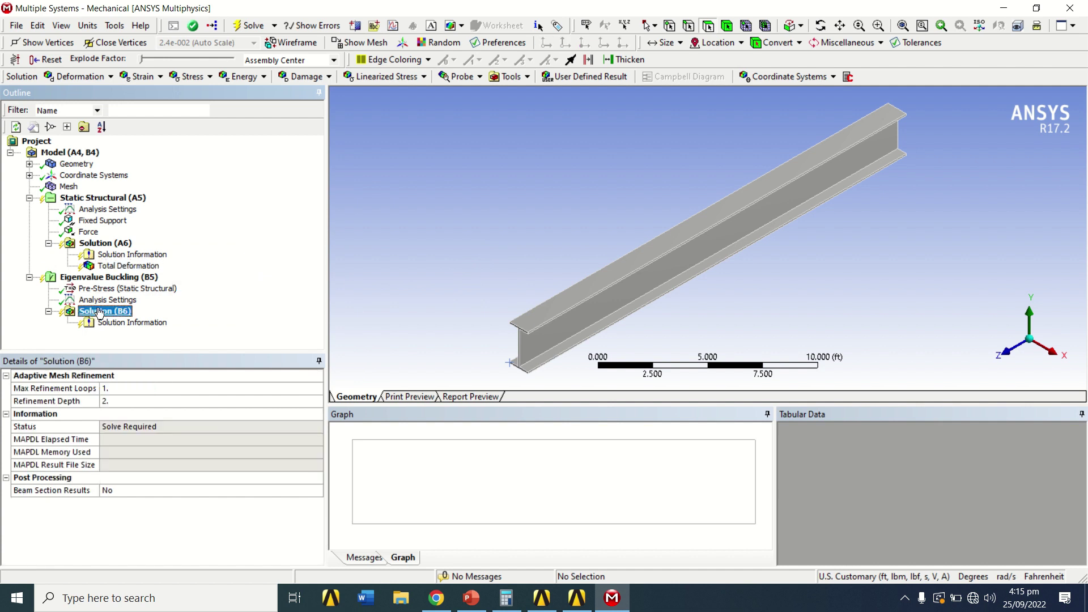
right_click(94, 315)
mouse_move(151, 321)
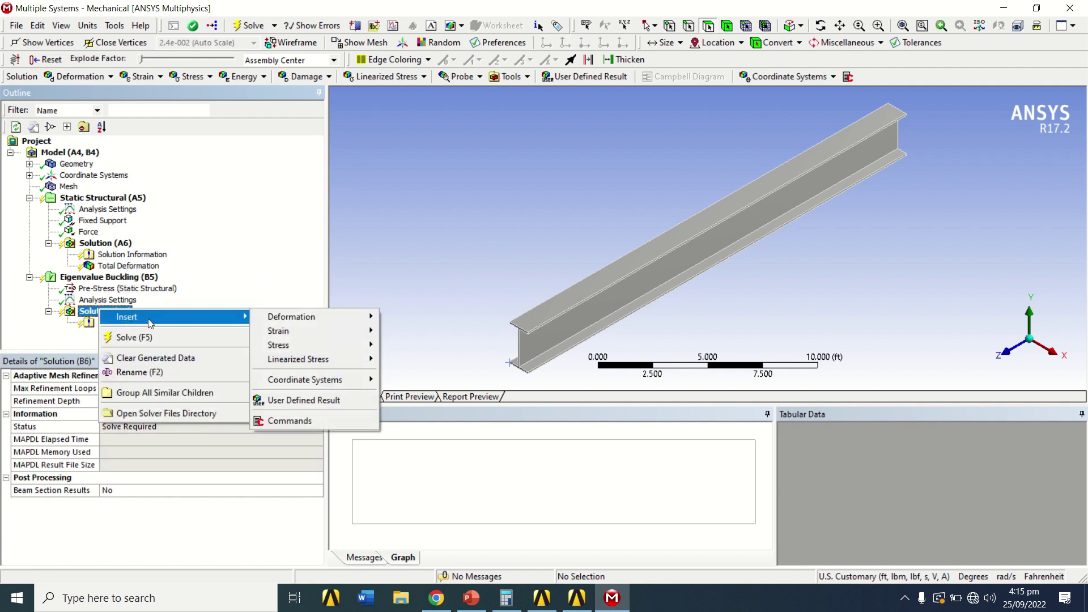
mouse_move(317, 317)
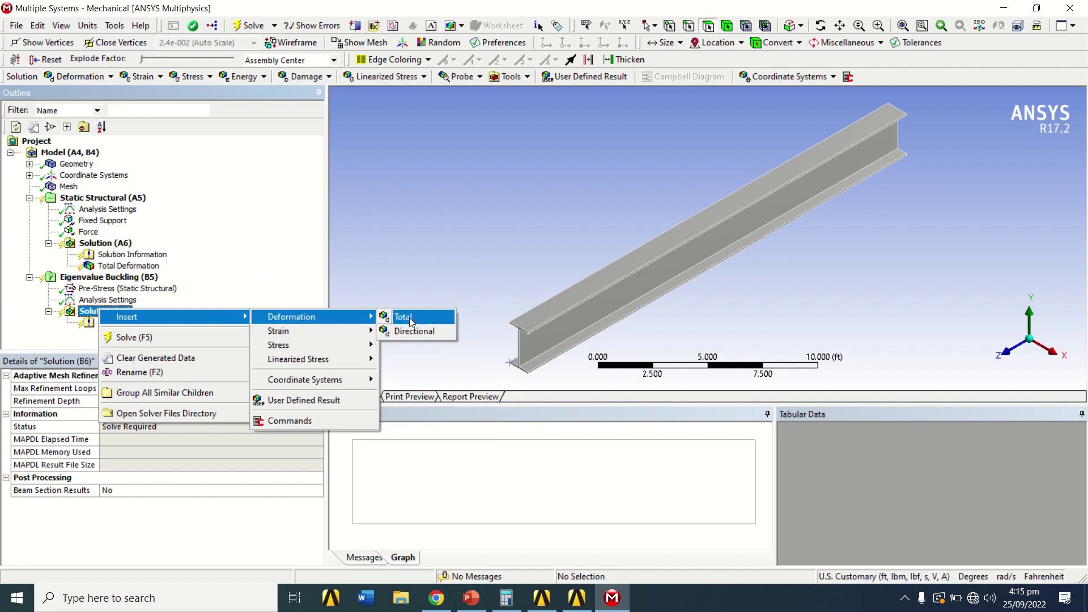
click(403, 319)
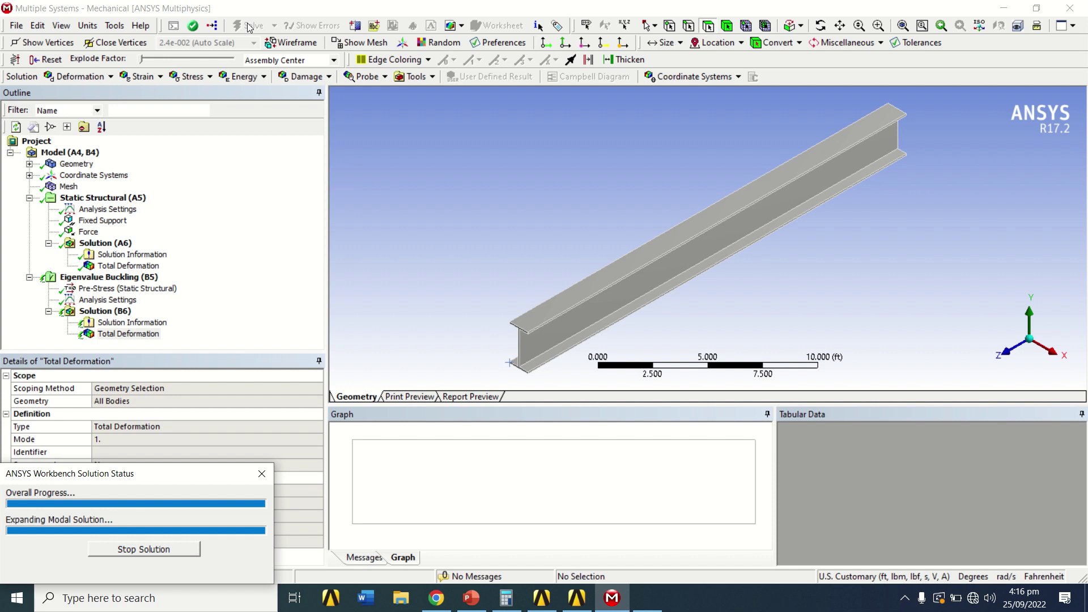
mouse_move(3, 3)
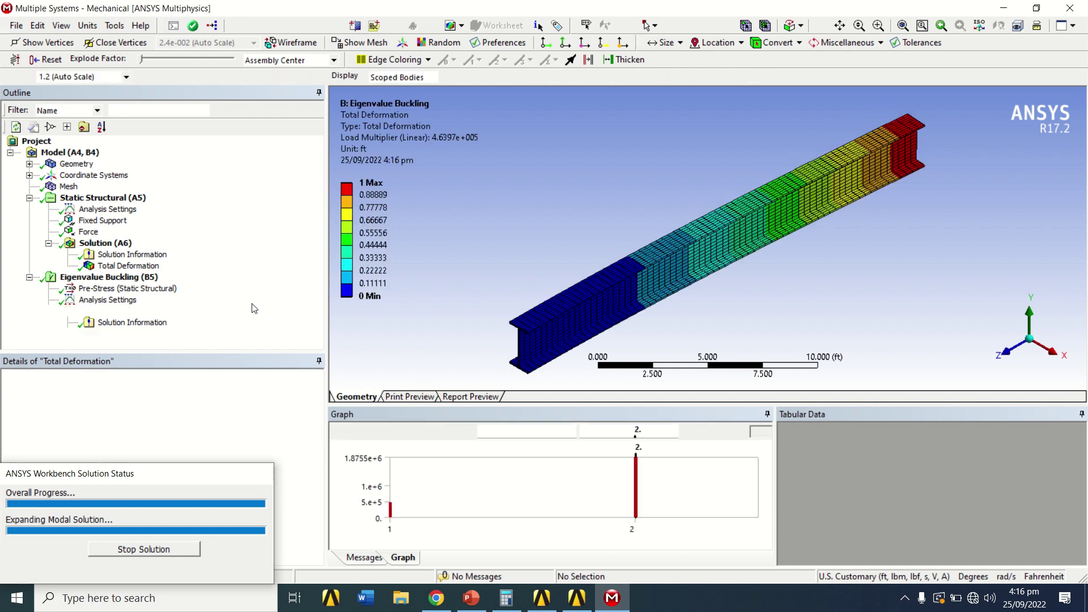
Step: Examine the buckling total deformation's load multiplier against the force applied in the static structural analysis
click(141, 333)
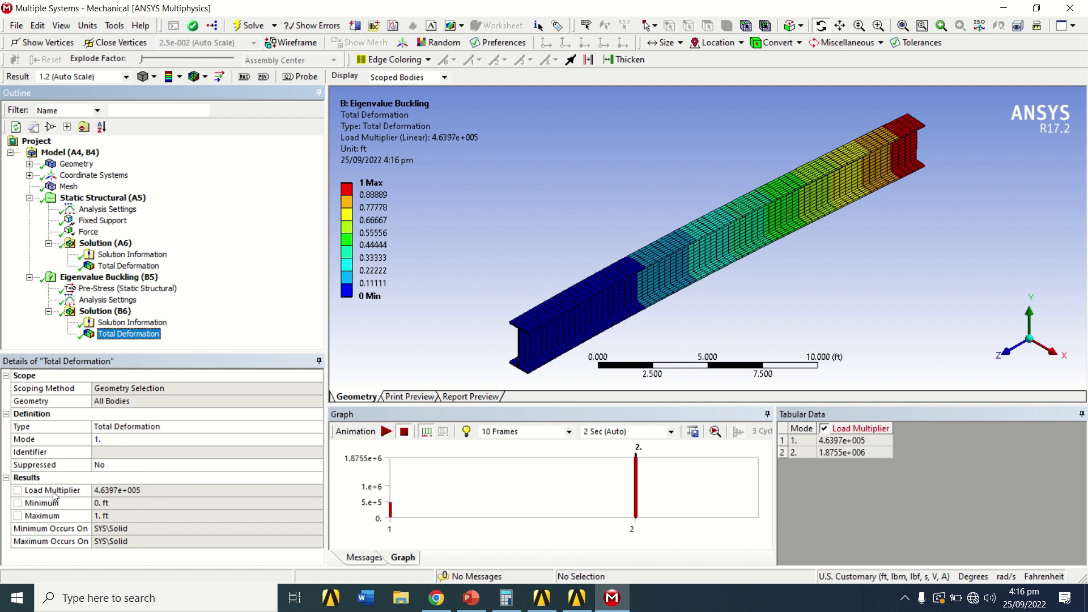
click(89, 232)
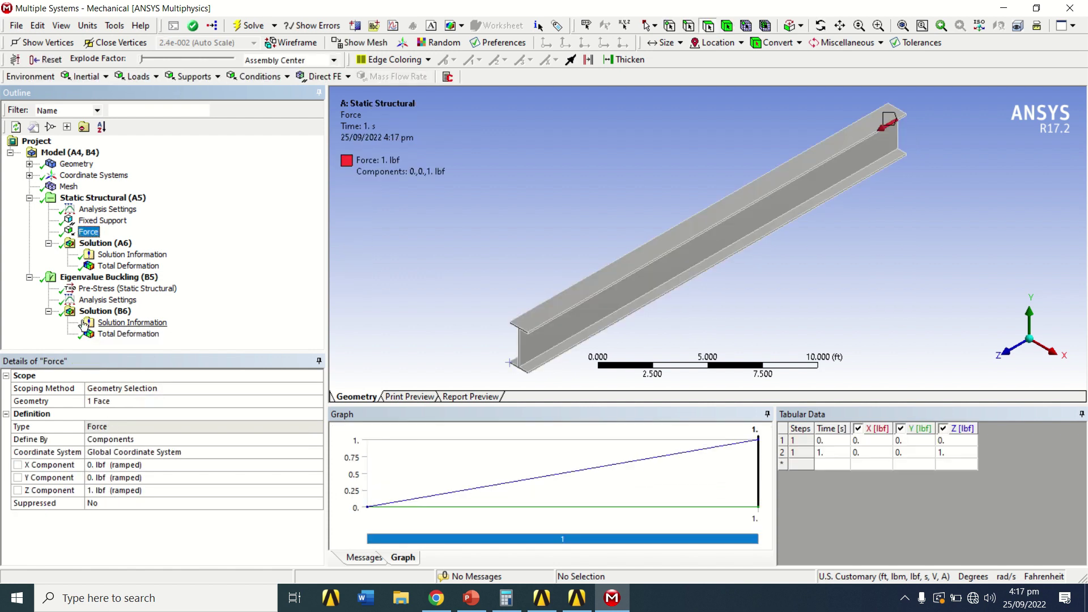
click(123, 335)
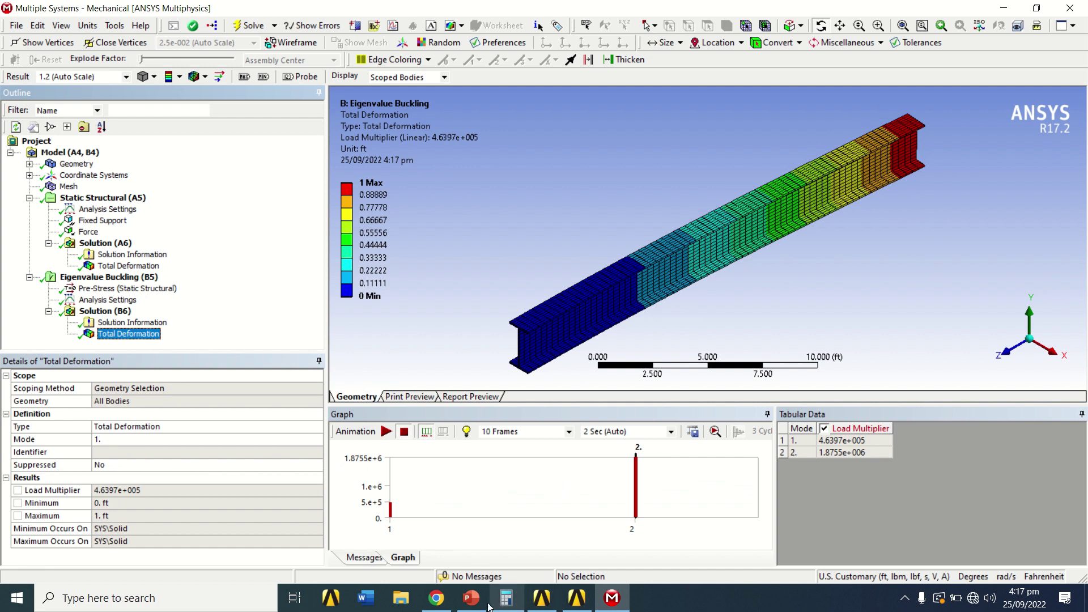
Step: Switch to the Problem statement presentation in PowerPoint and show the Validation slide with Euler's critical load full screen
click(471, 600)
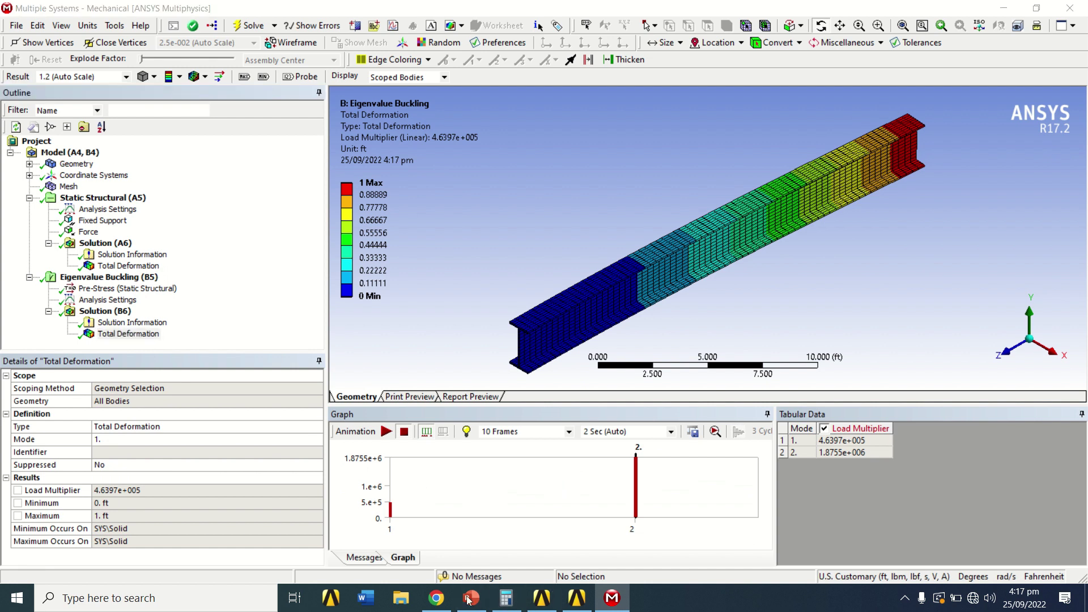
click(472, 601)
click(472, 600)
click(472, 600)
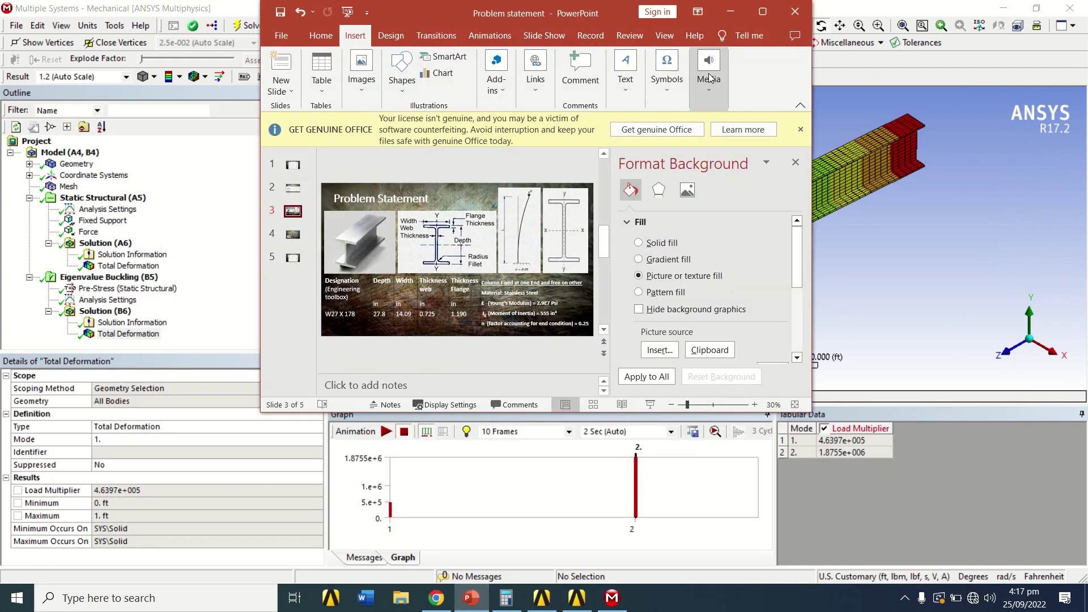
click(762, 17)
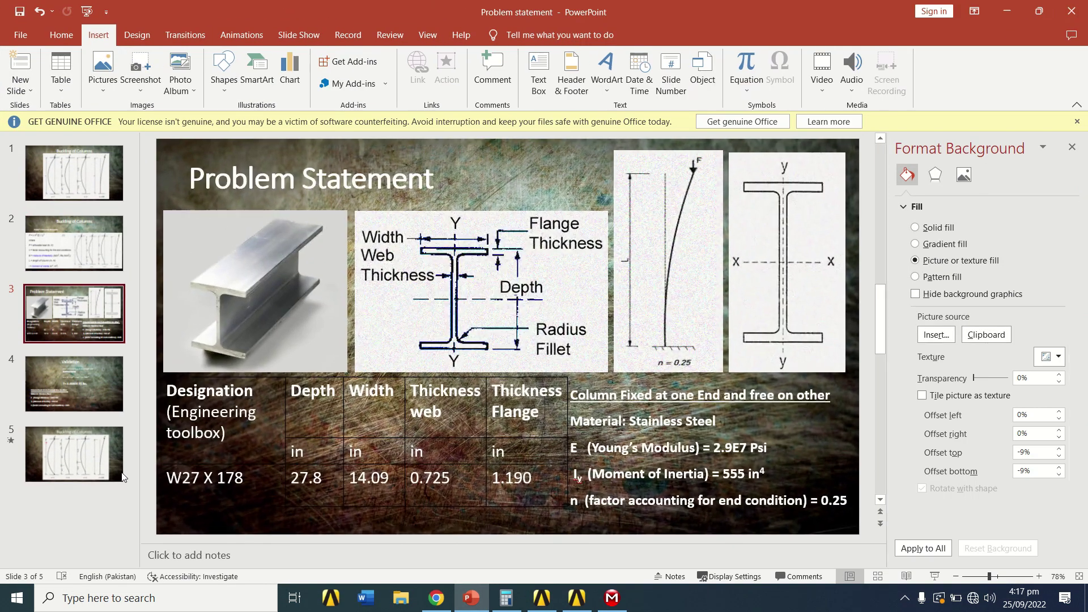
click(77, 394)
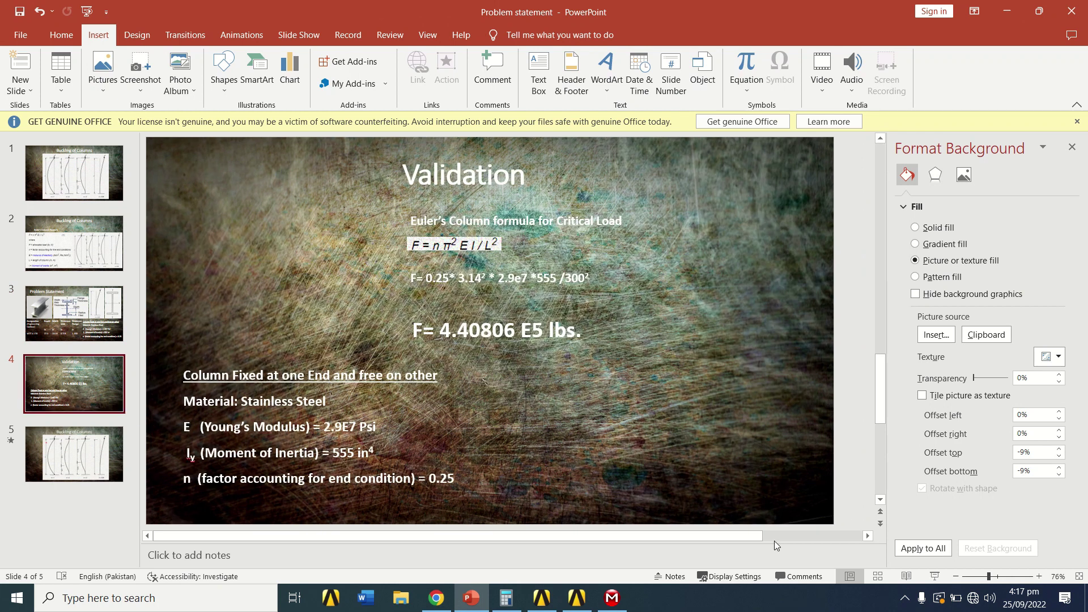
click(936, 577)
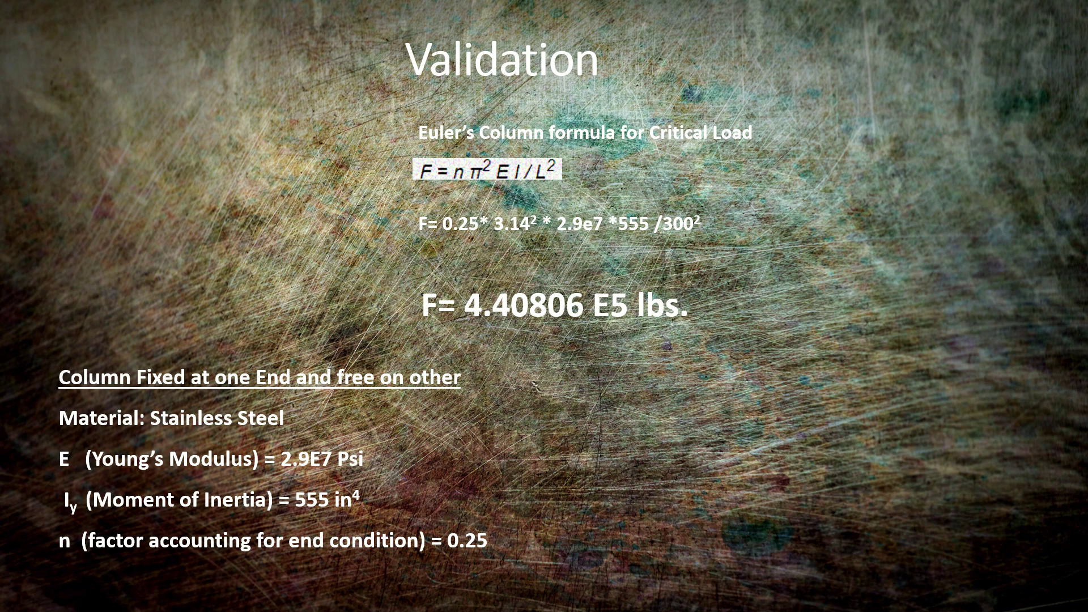
Step: Return to Mechanical, set the force's Z component to 100000 lbf and solve the static structural analysis again
key(alt+Tab)
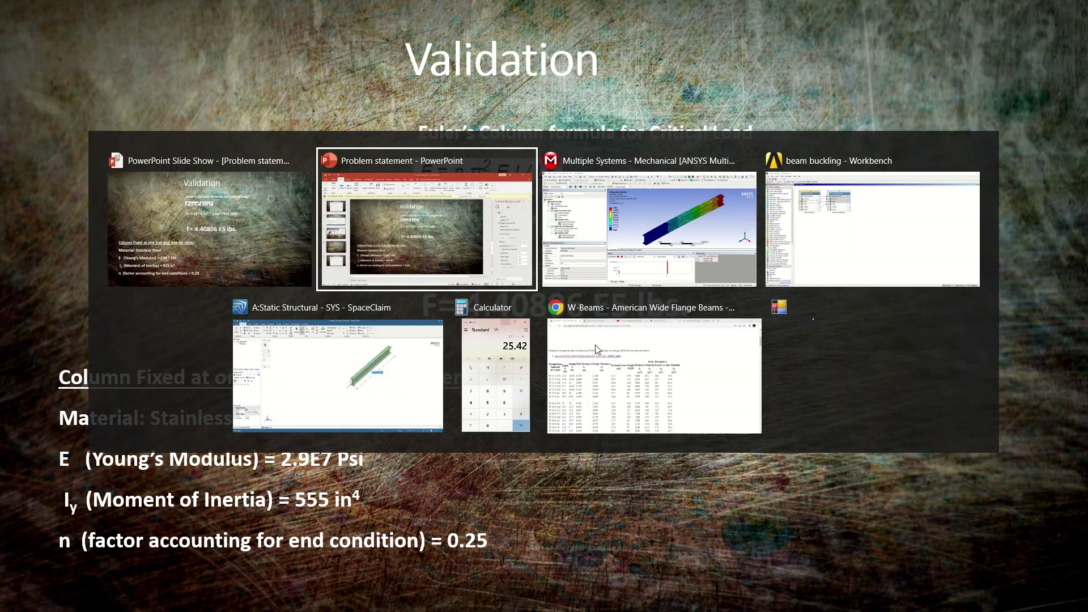
key(alt+Tab)
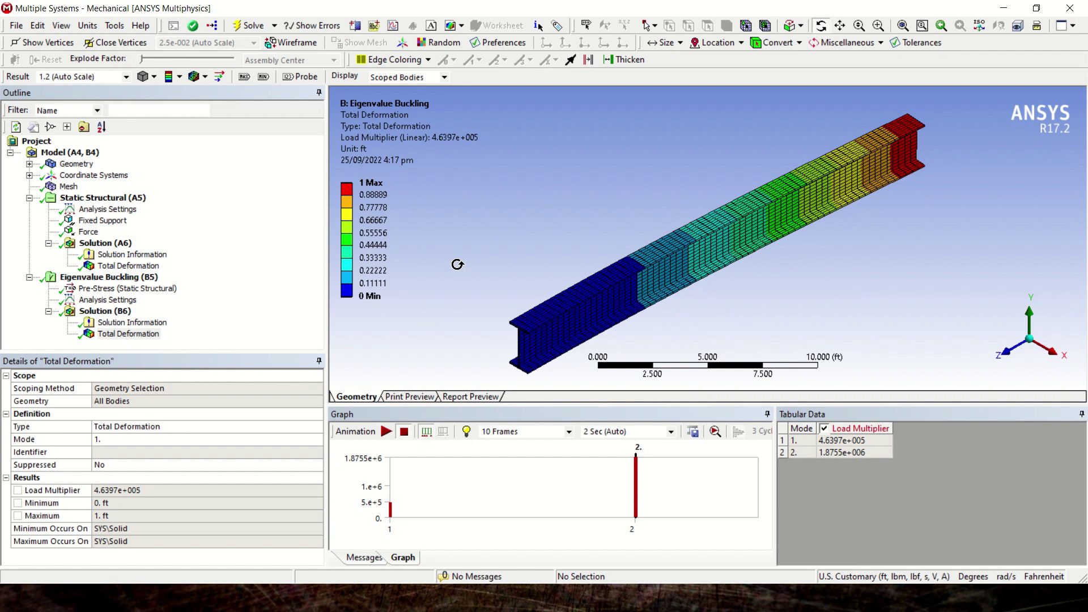
click(89, 234)
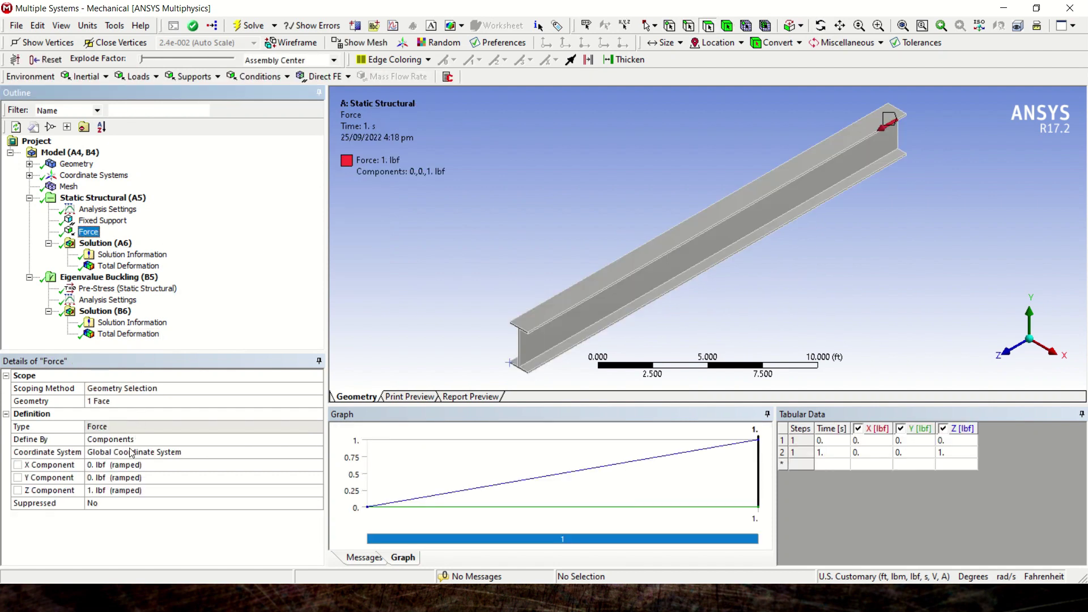
click(149, 491)
text(100000)
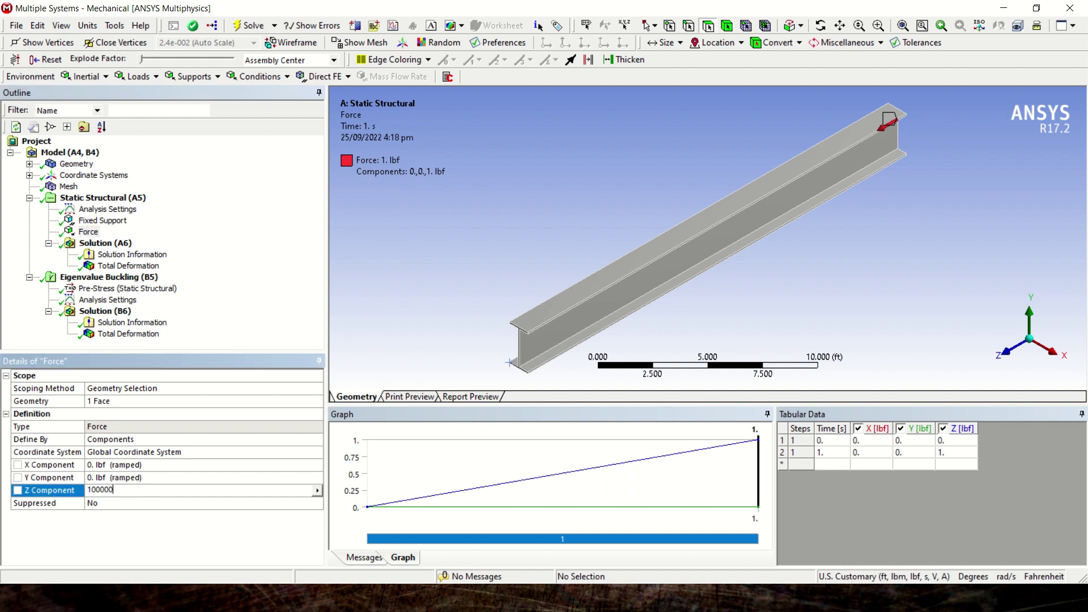
key(Return)
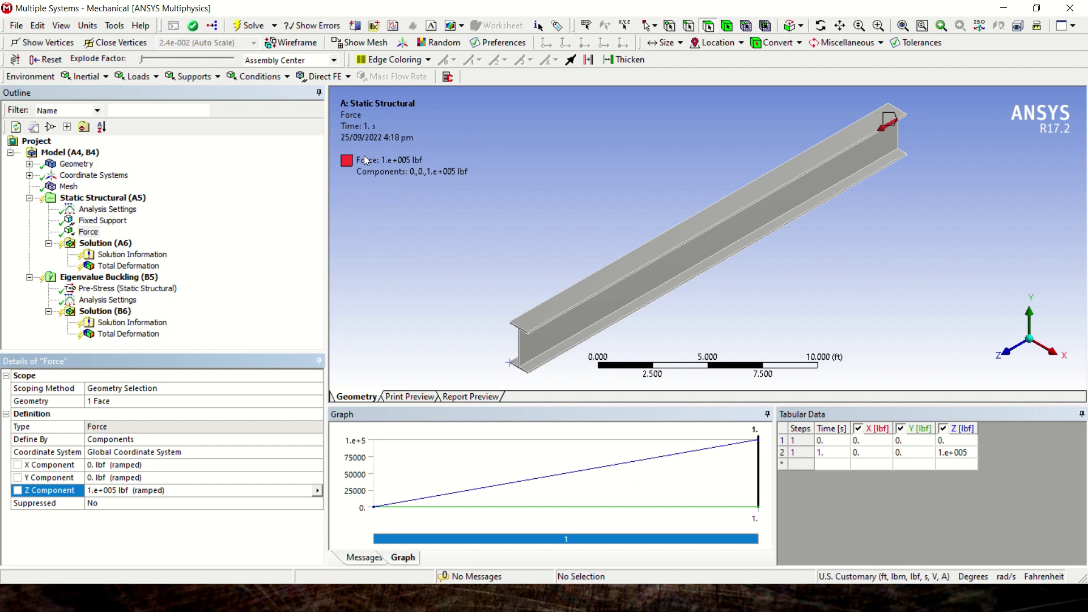
click(247, 25)
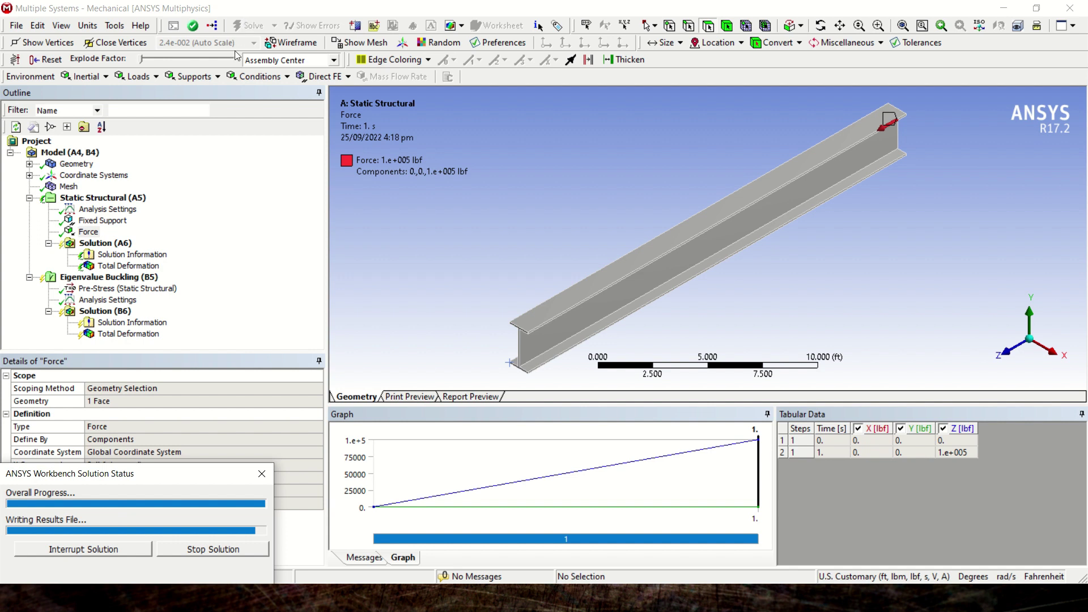
Step: Display the static structural total deformation in Metric (mm, t, N, s, mV, mA) units
click(131, 266)
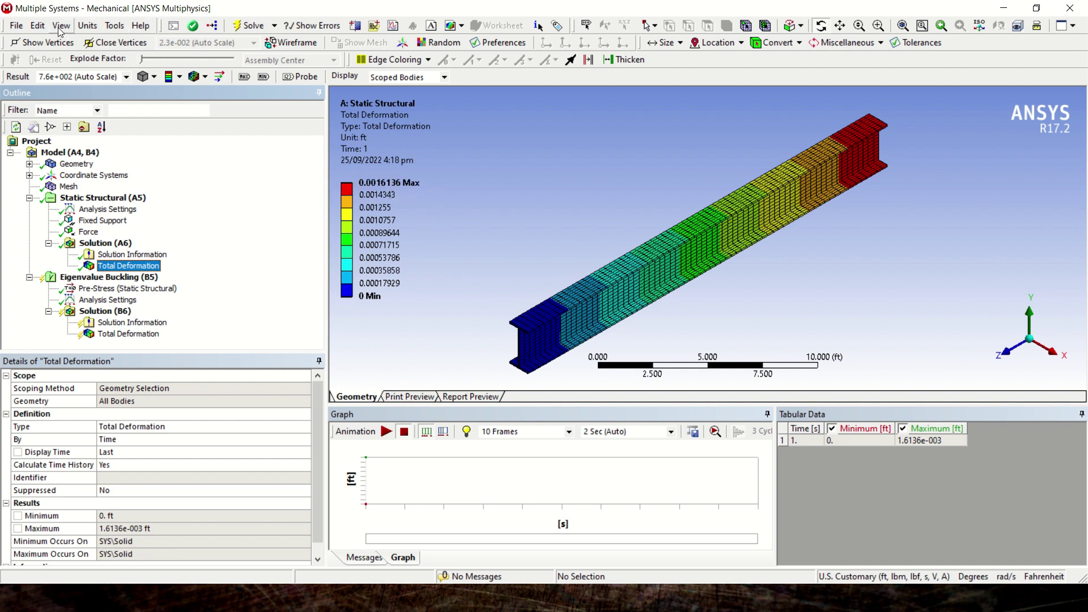
click(88, 25)
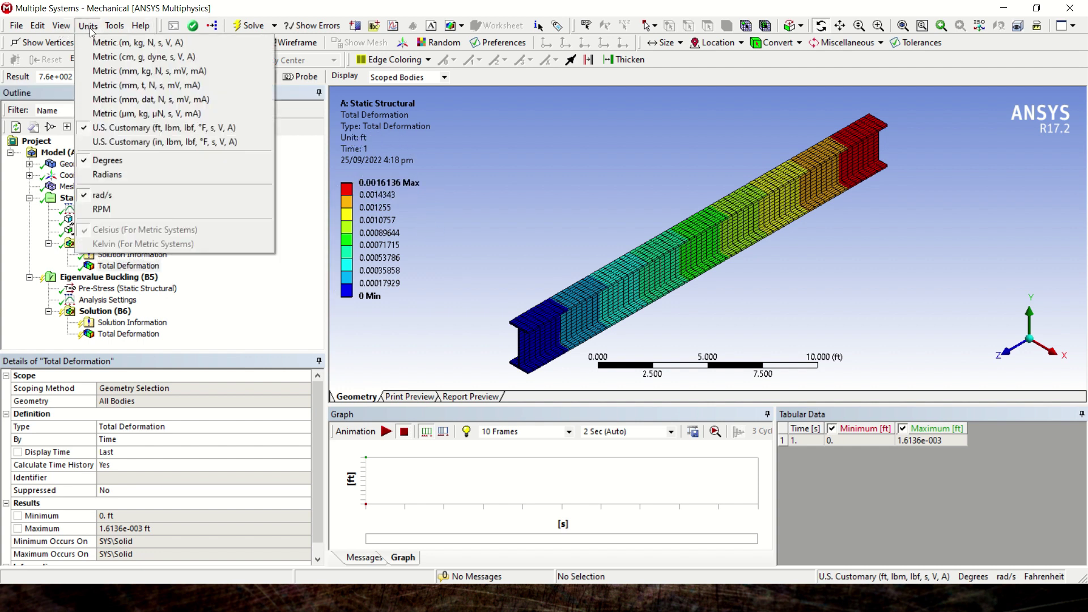
click(122, 86)
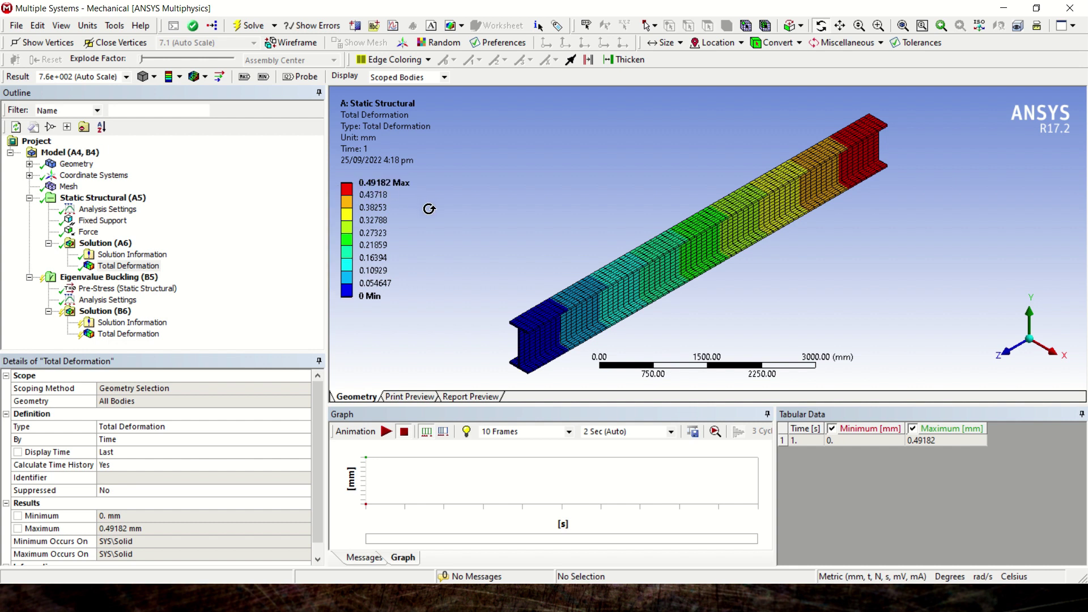
Step: Restore the U.S. Customary (ft, lbm, lbf) units and animate the static structural total deformation
click(89, 26)
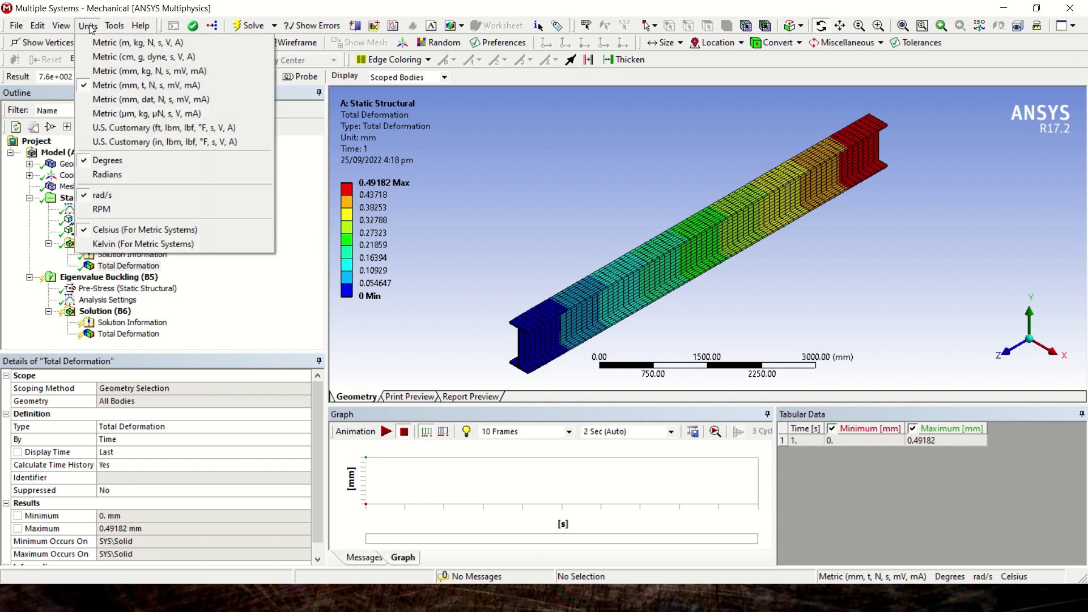
click(96, 128)
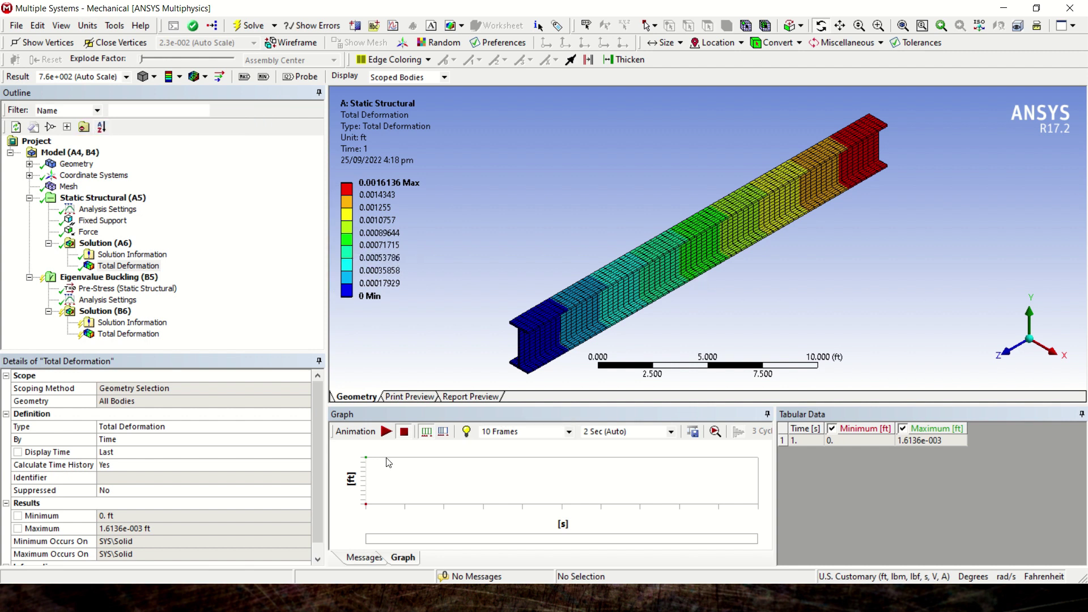
click(386, 432)
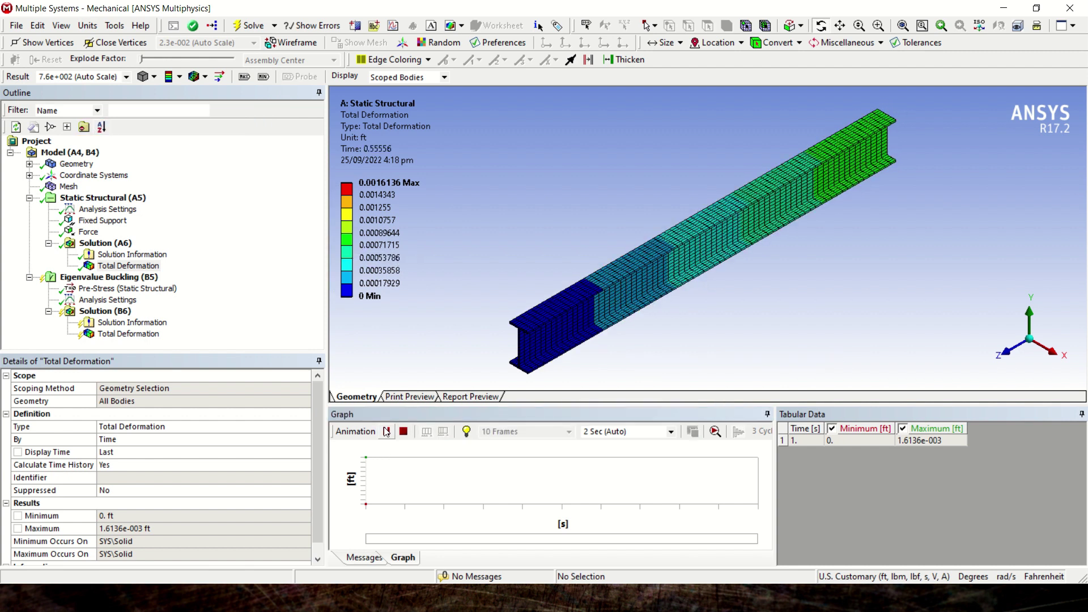
Step: Solve the Eigenvalue Buckling analysis again from its Solution (B6) branch
click(111, 311)
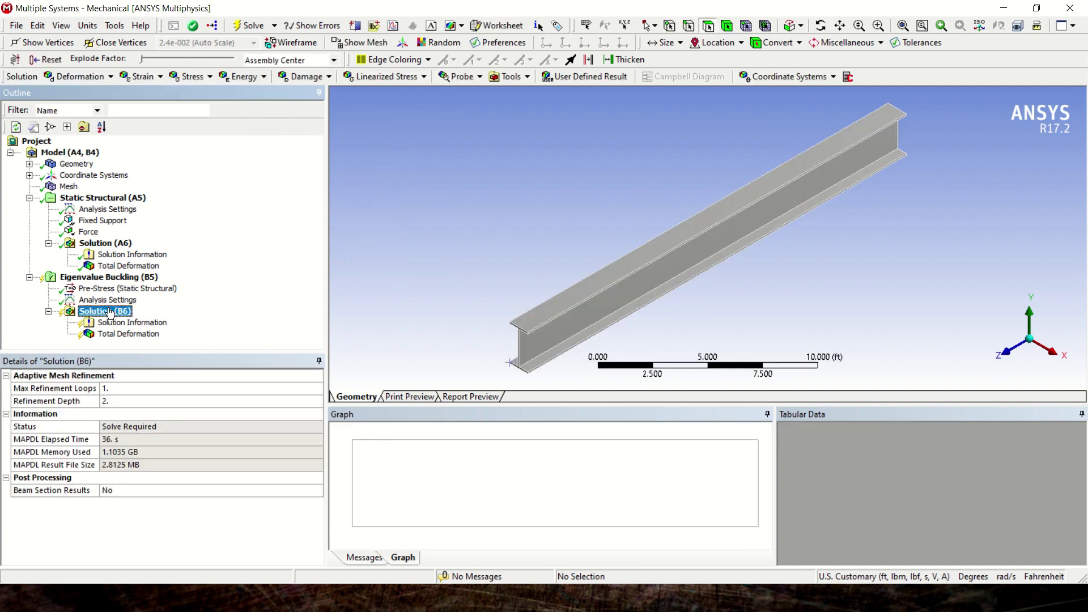
right_click(111, 312)
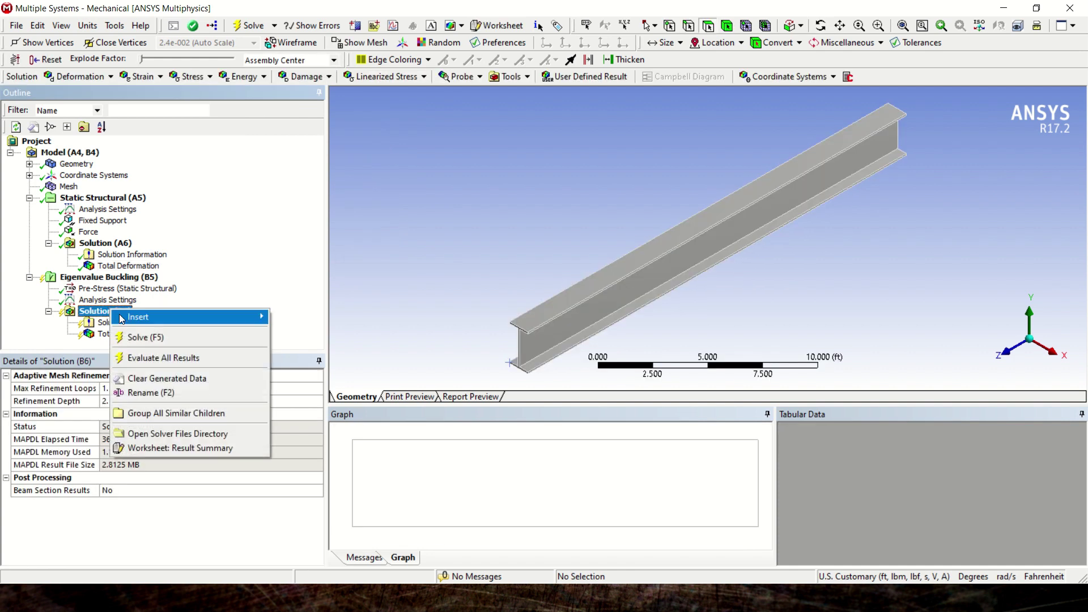
click(152, 339)
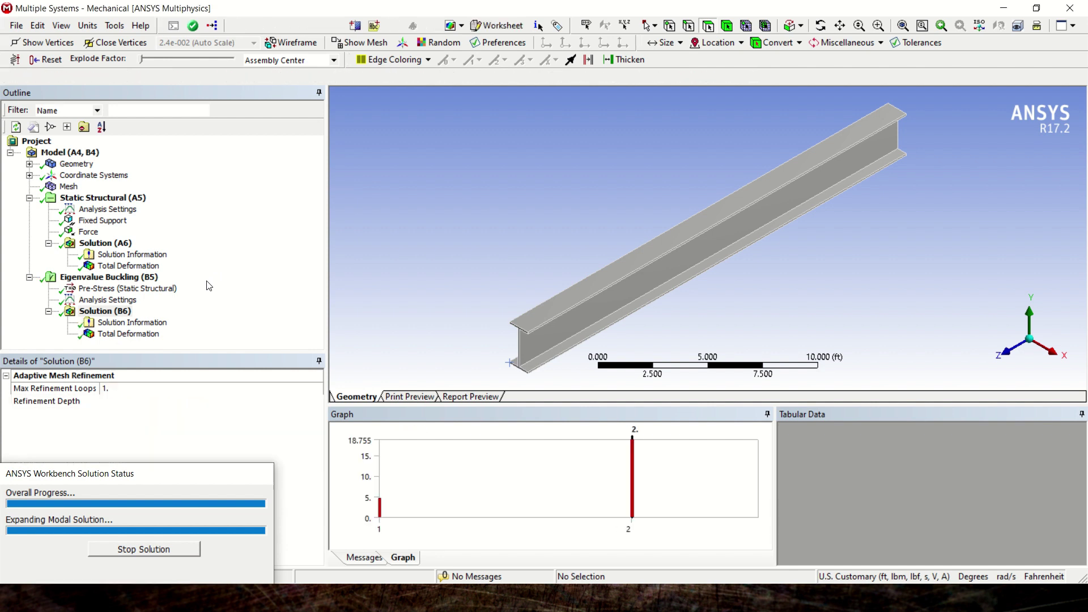
Step: Display the first-mode total deformation of the eigenvalue buckling solution, play its animation and stop it
click(143, 334)
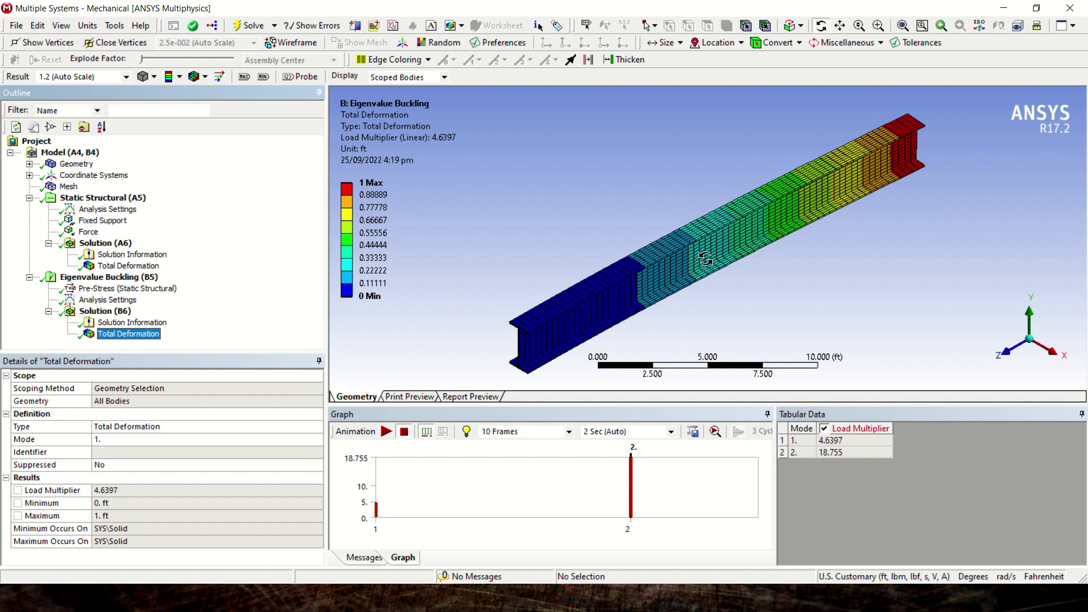
click(387, 432)
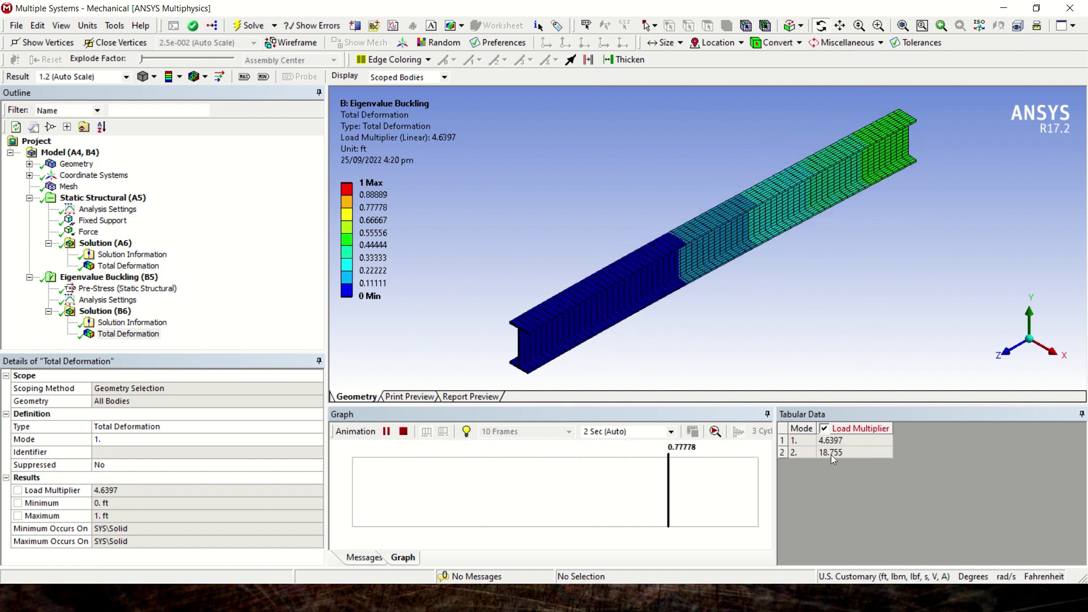
click(404, 432)
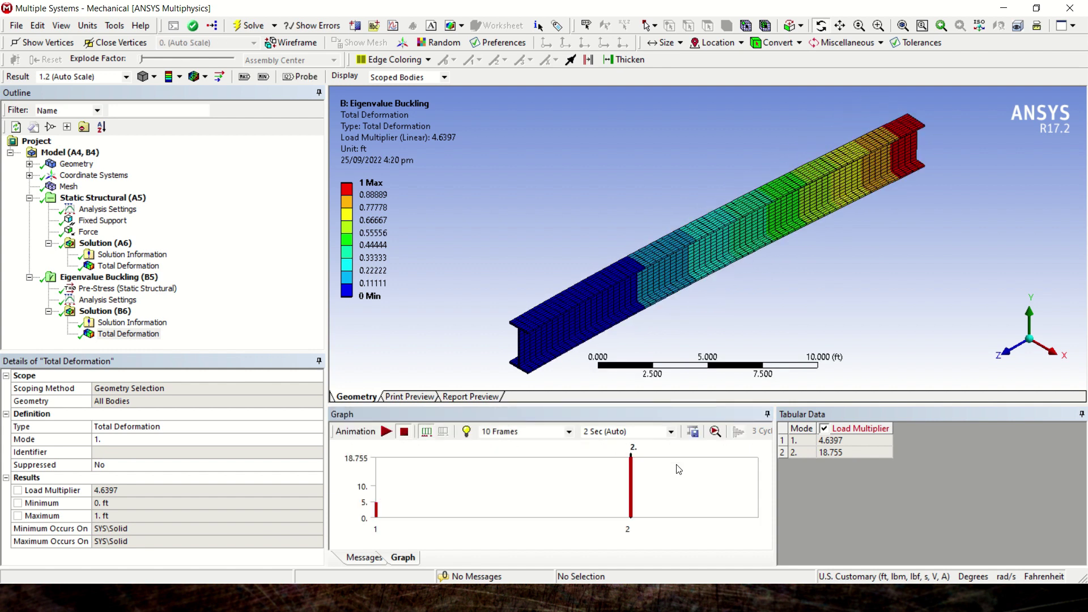
Step: Create a mode shape result for the second buckling mode and solve it to obtain its total deformation
right_click(631, 494)
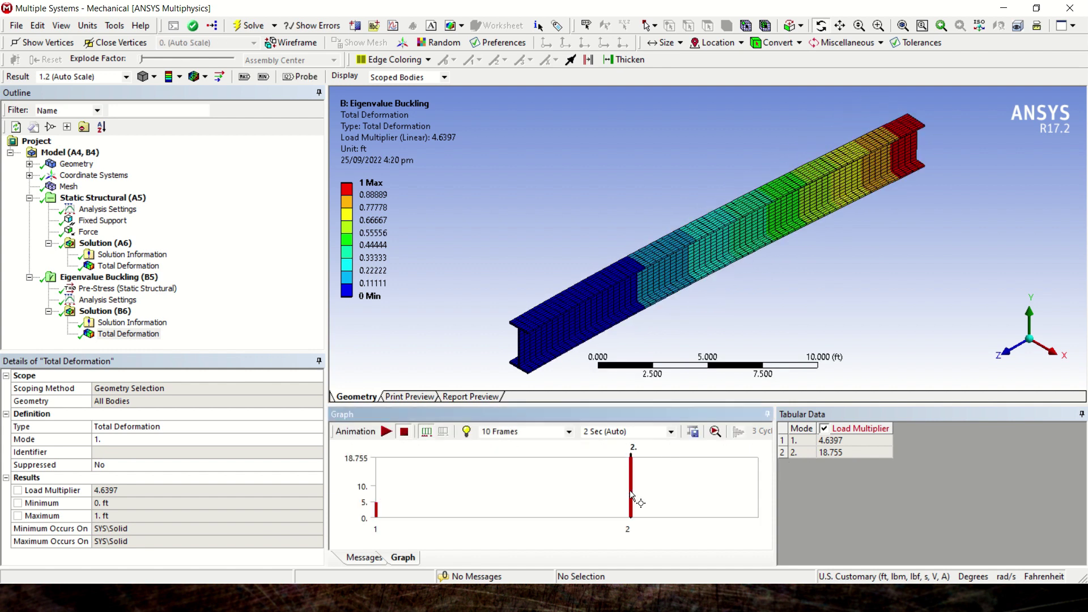
click(633, 483)
right_click(633, 481)
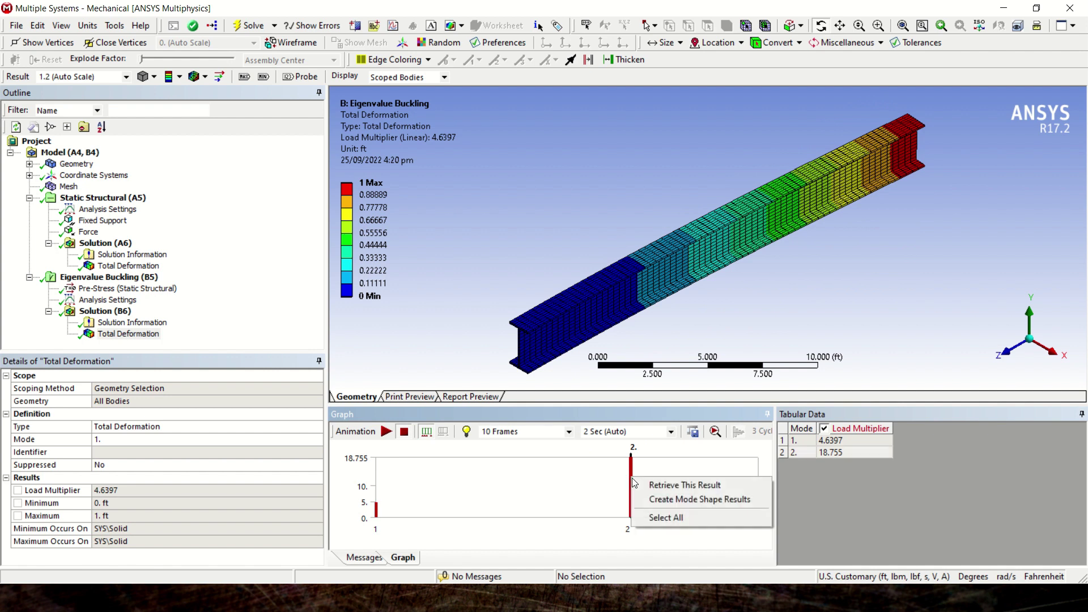
click(662, 500)
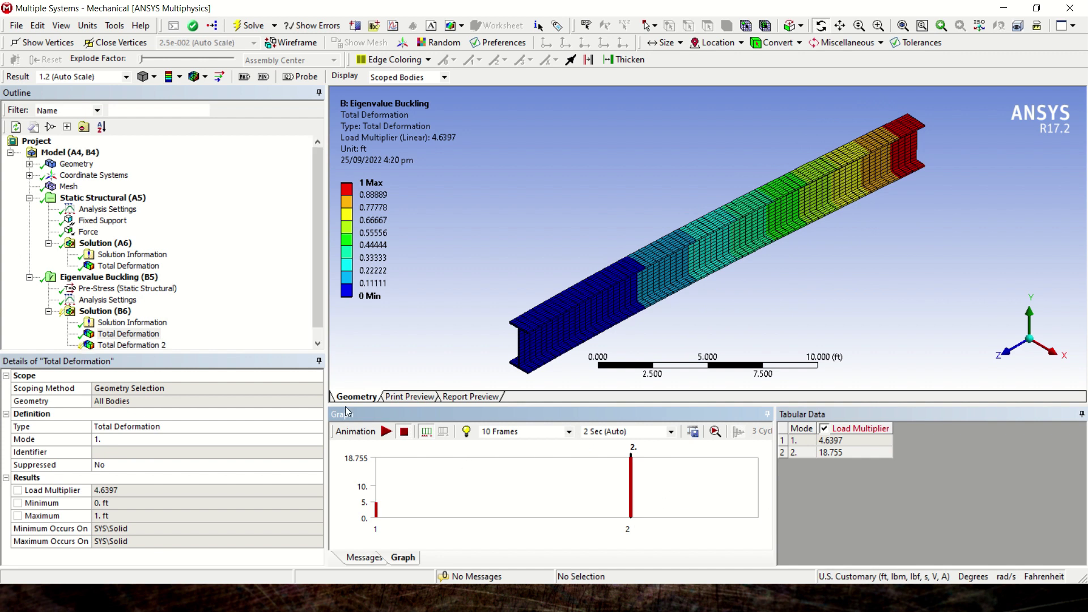
click(112, 345)
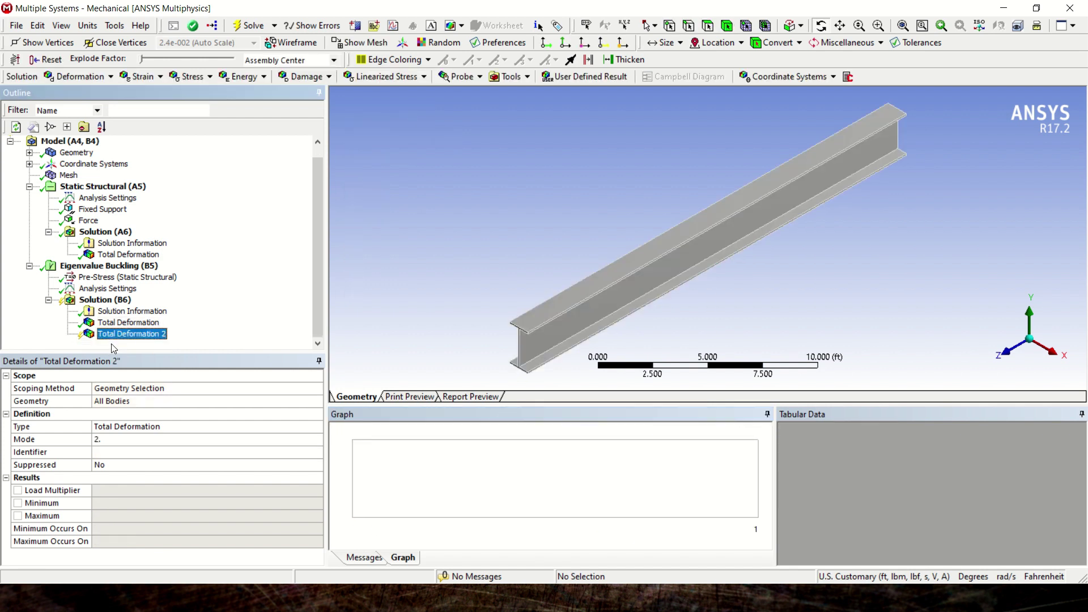
click(246, 28)
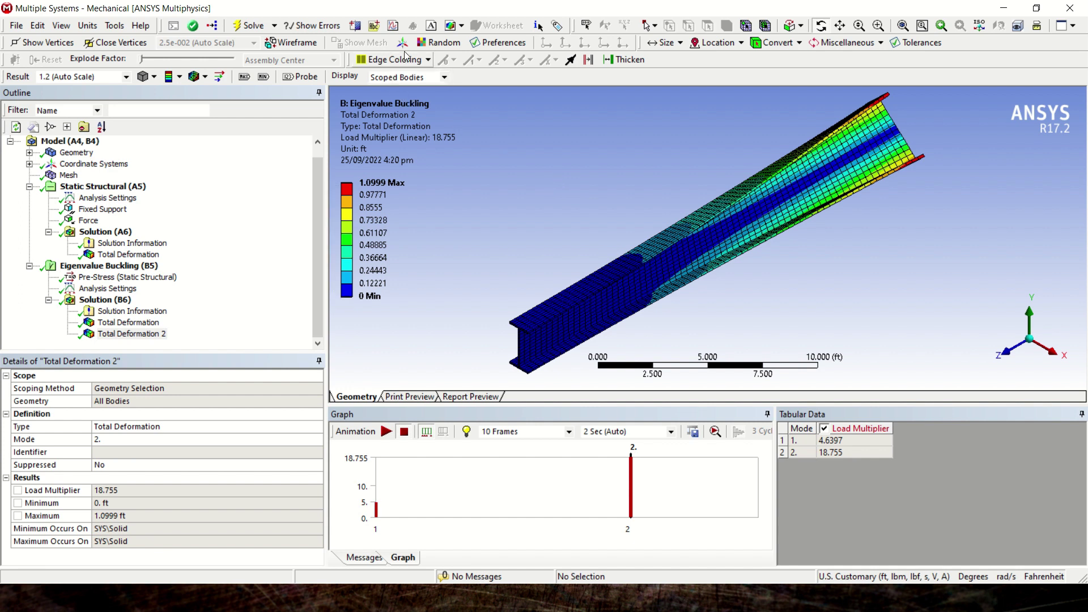
Step: Copy an image of the second buckling mode's total deformation to the clipboard
click(462, 26)
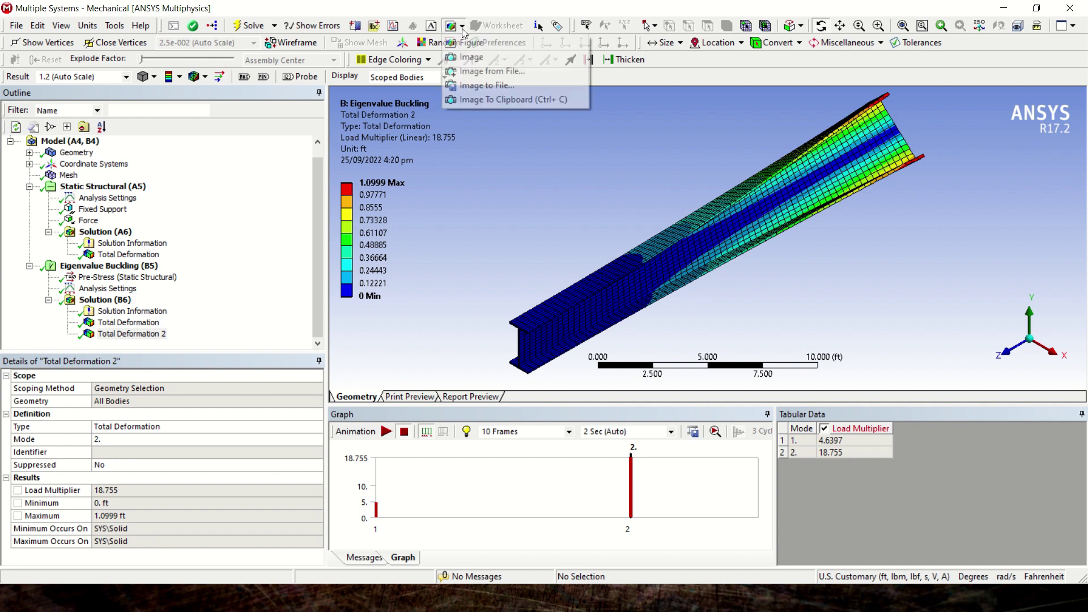
click(493, 99)
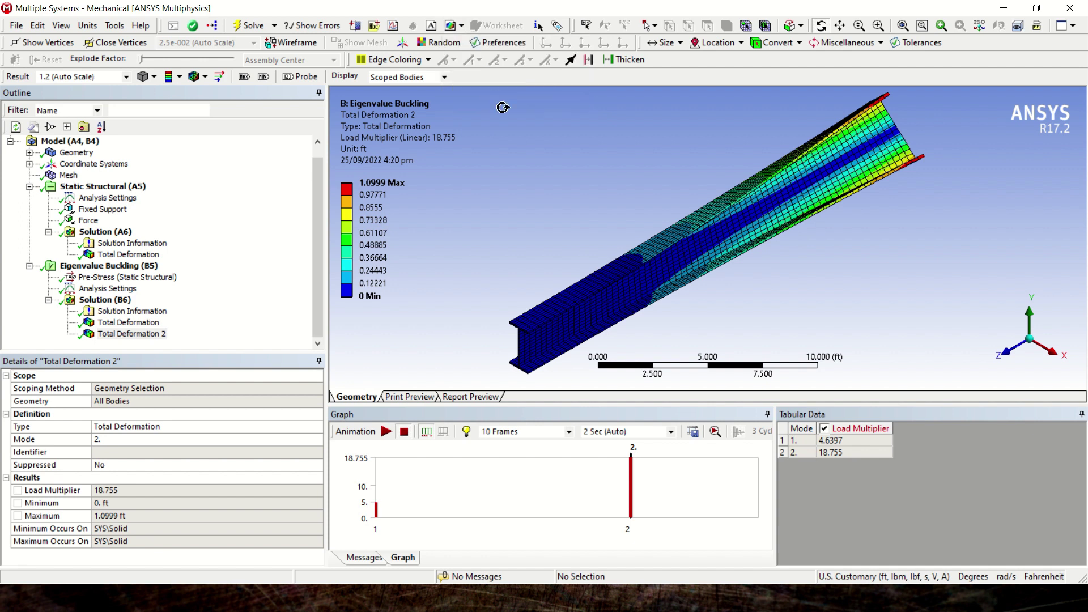